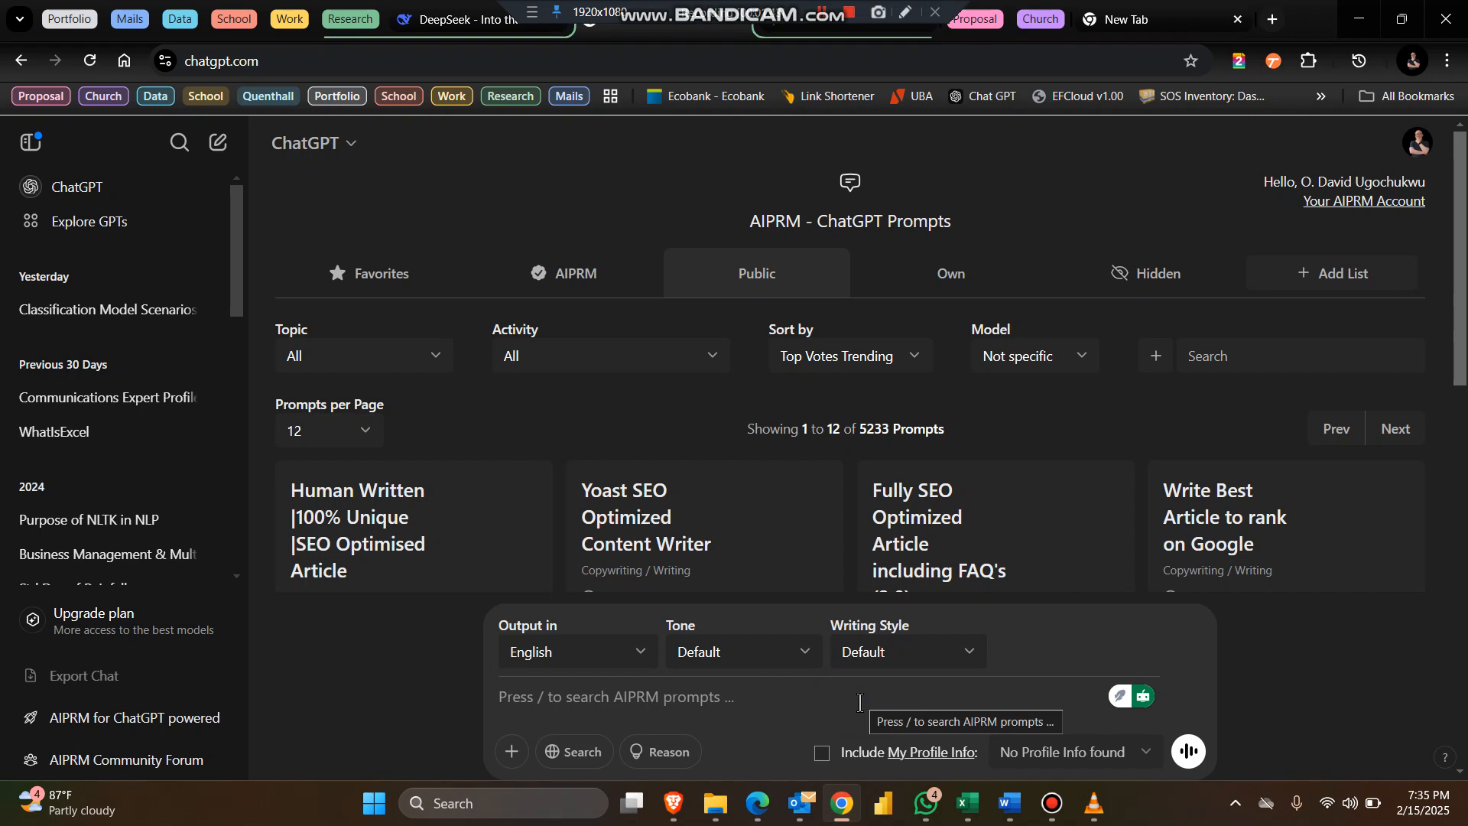
Submit the prompt "generate a random data of 100 students showing their individual score in 10 different subjects"
{"action": "left_click", "coordinate": [859, 702]}
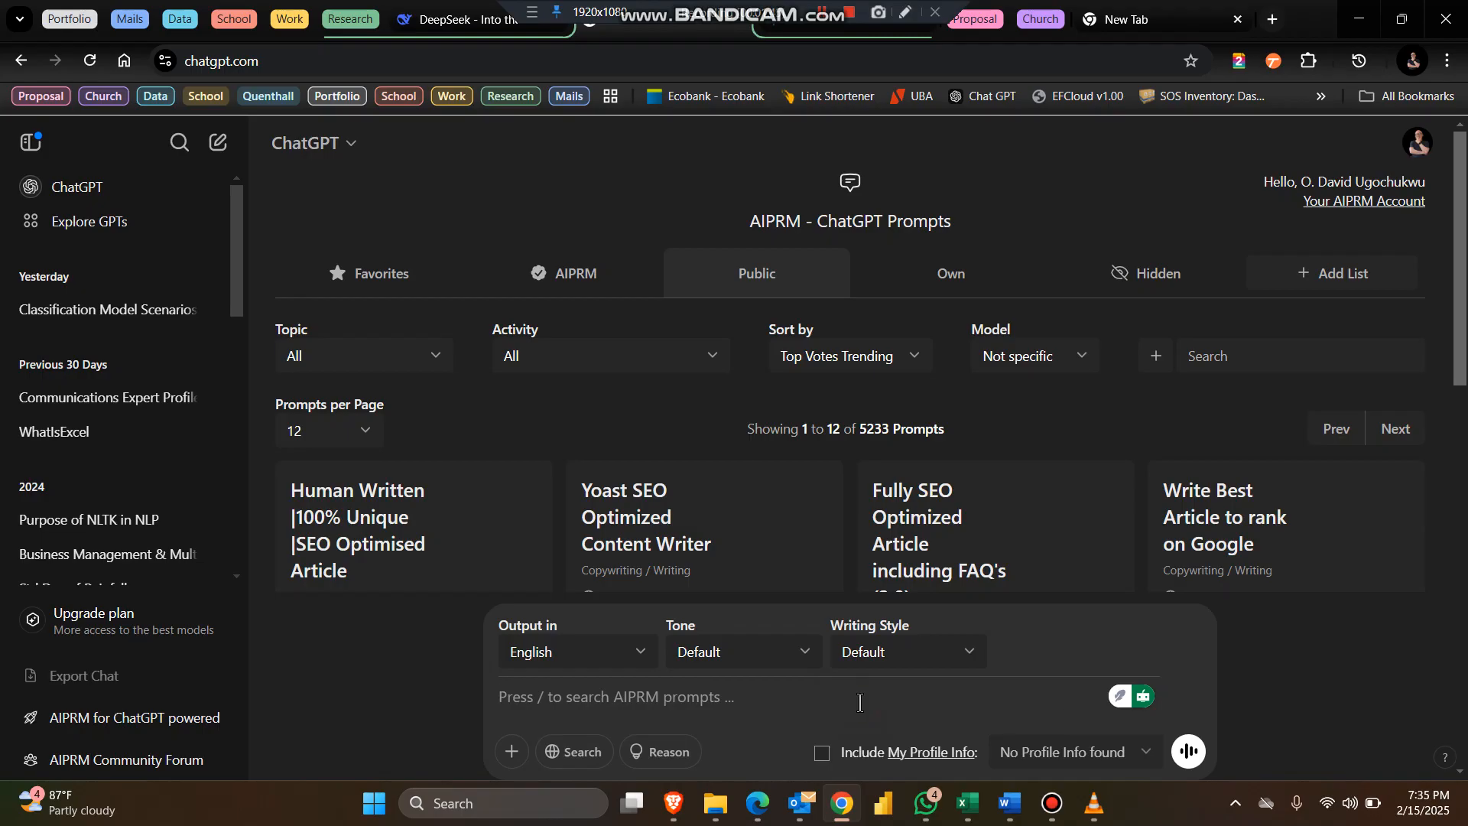
{"action": "type", "text": "enera"}
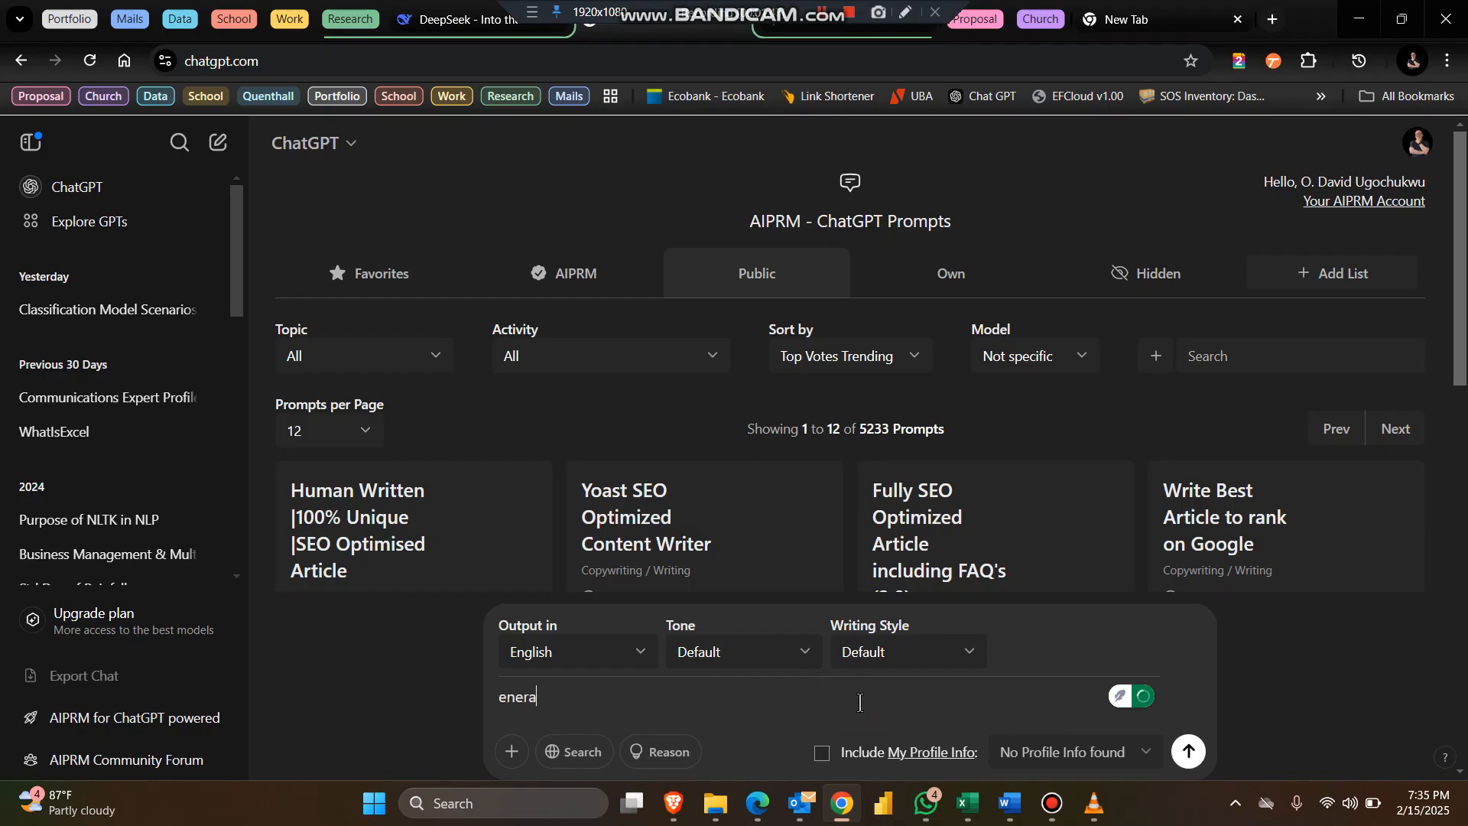
{"action": "key", "text": "BackSpace"}
{"action": "key", "text": "BackSpace"}
{"action": "key", "text": "BackSpace"}
{"action": "key", "text": "BackSpace"}
{"action": "key", "text": "BackSpace"}
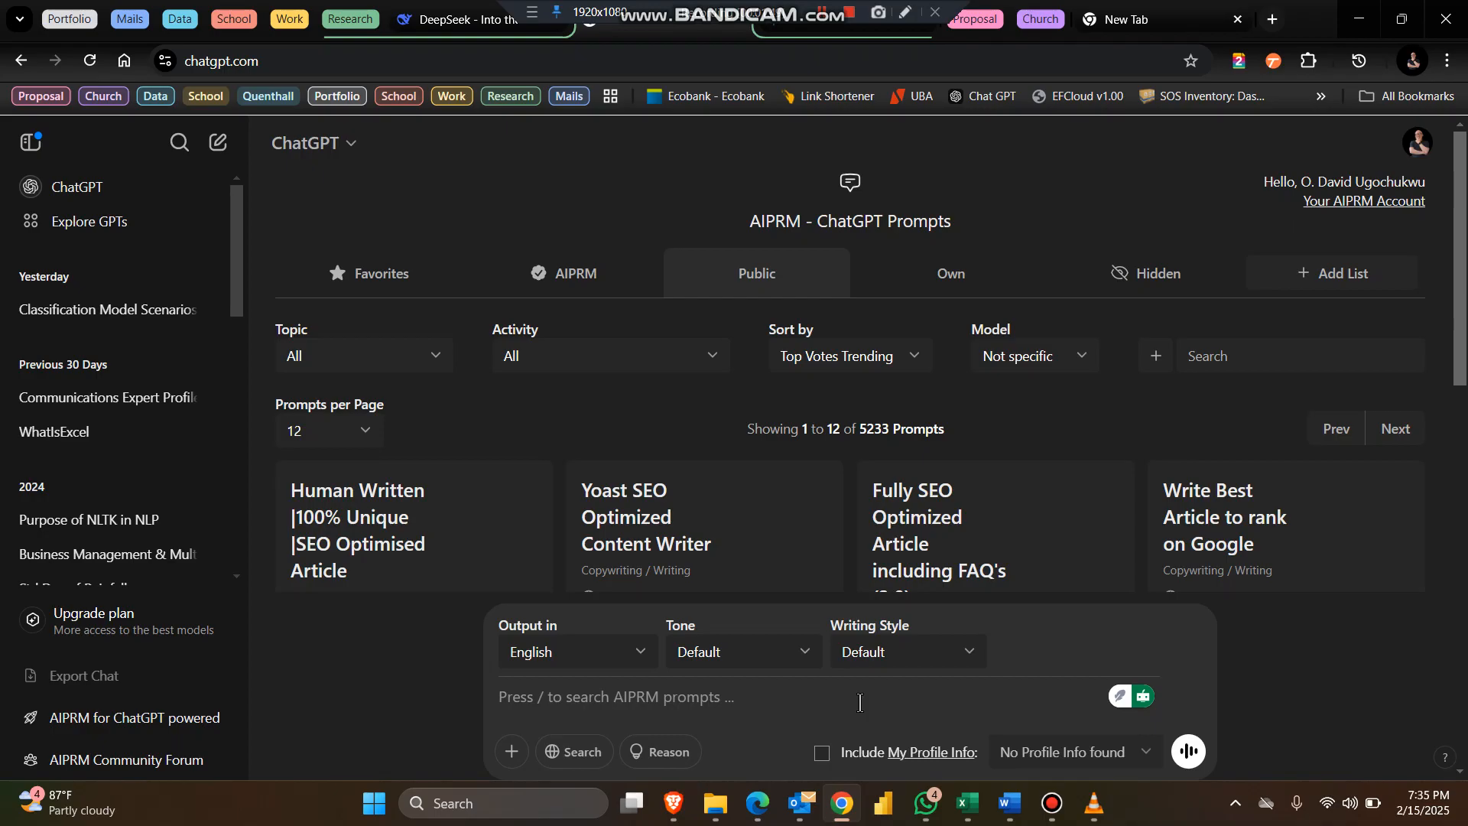
{"action": "type", "text": "generate "}
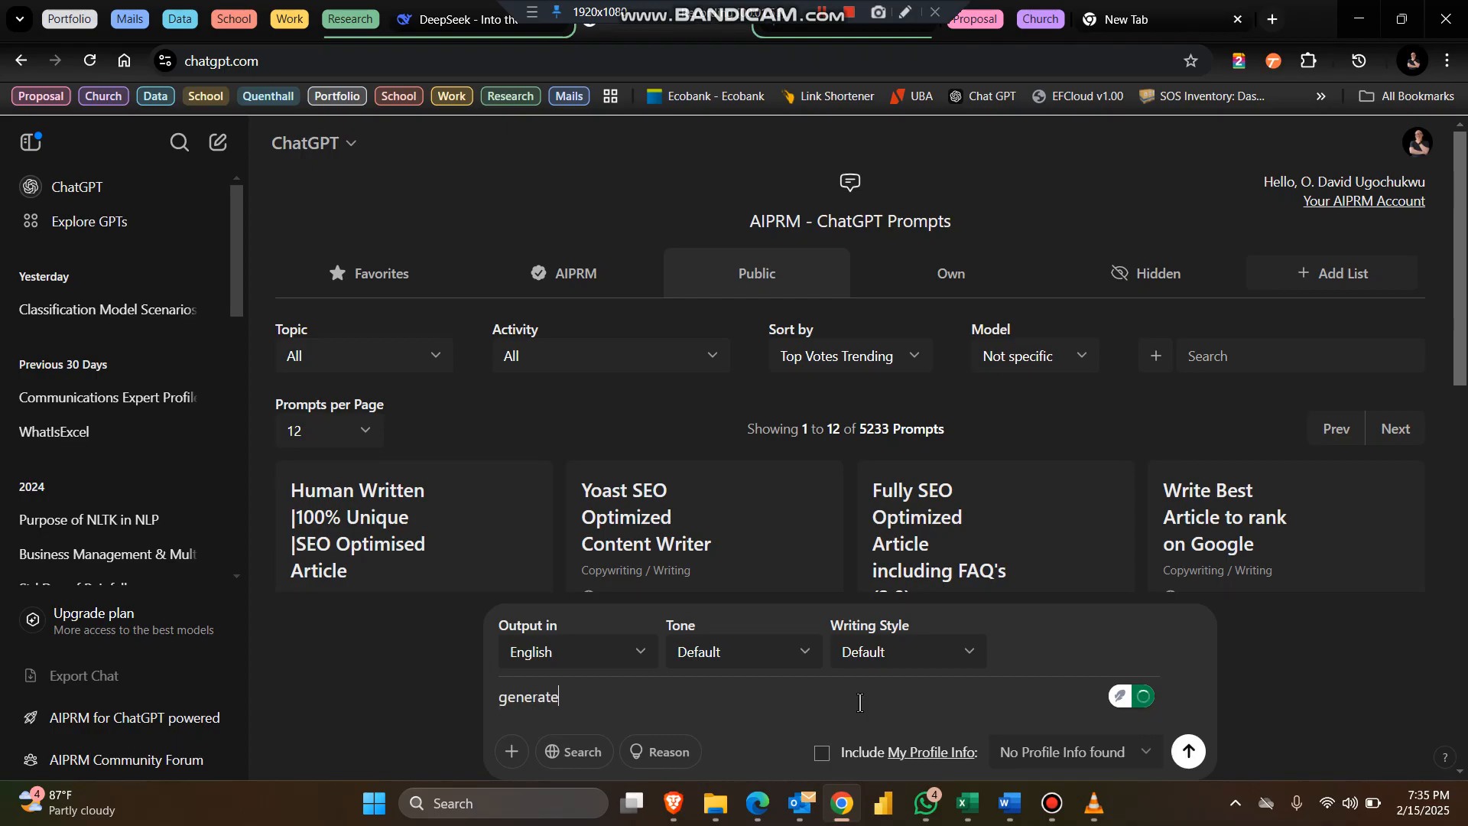
{"action": "type", "text": "a random data of"}
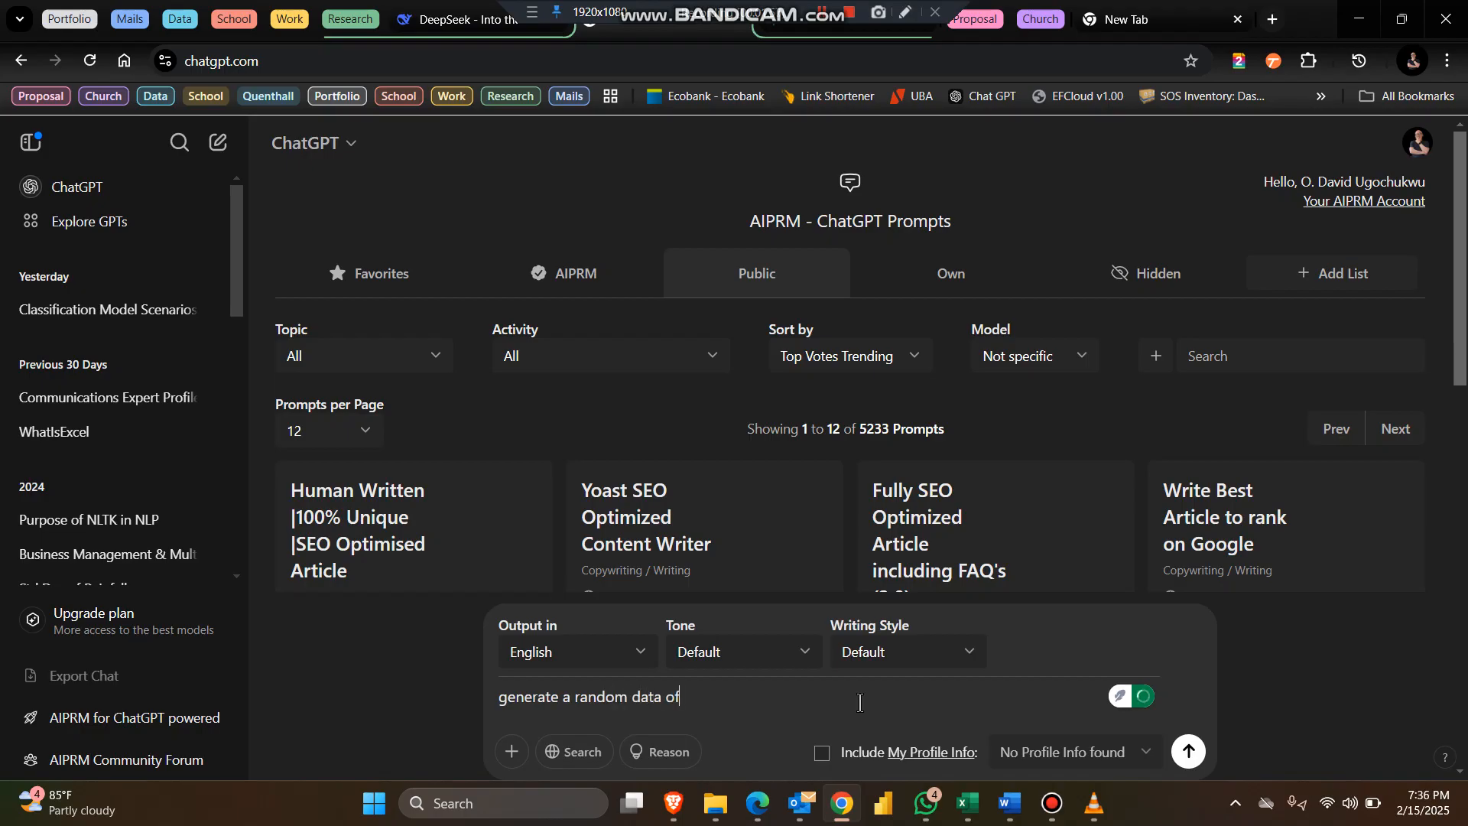
{"action": "type", "text": " 100 students sho"}
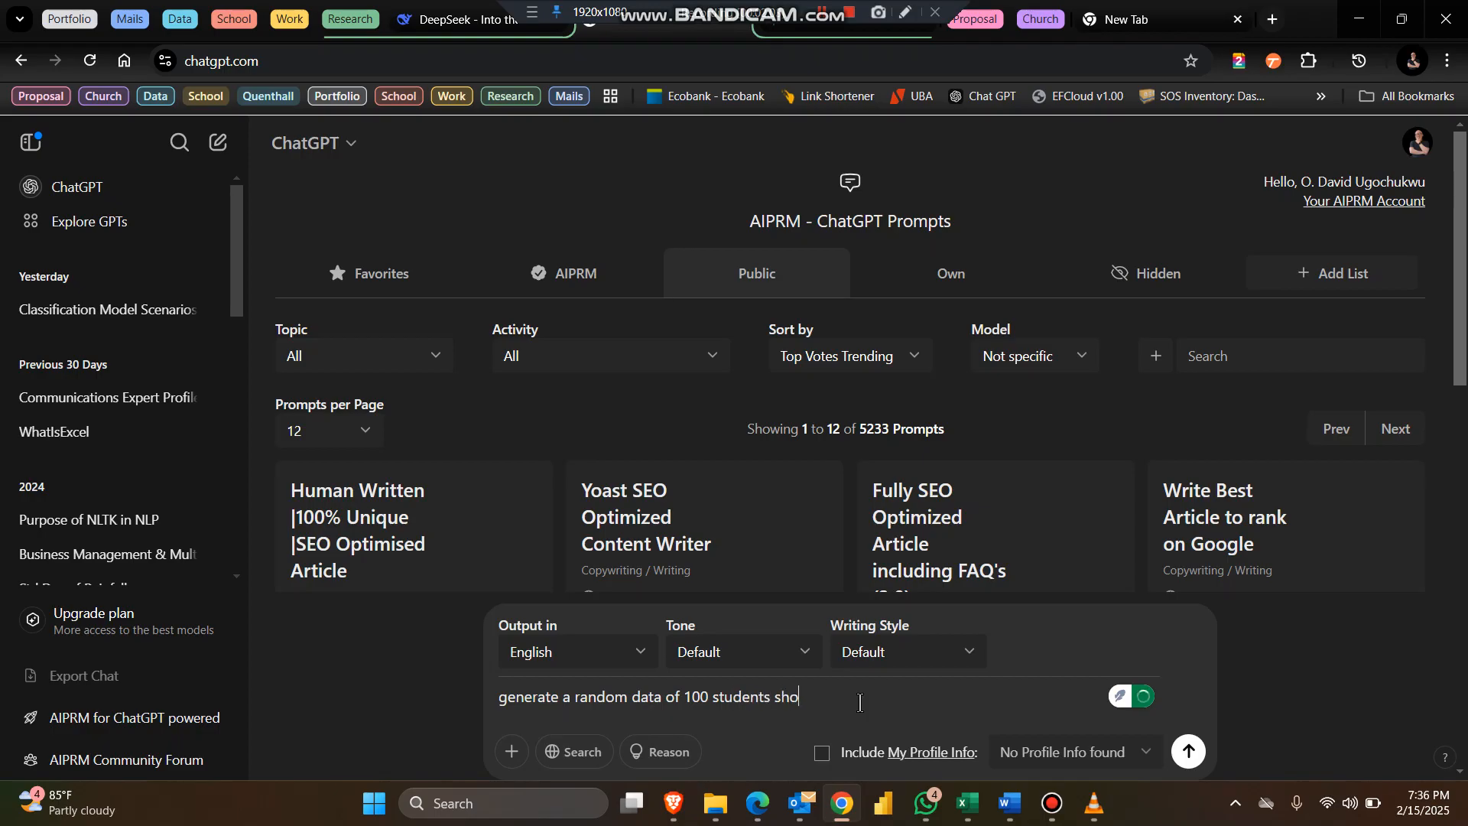
{"action": "type", "text": "wing their indiv"}
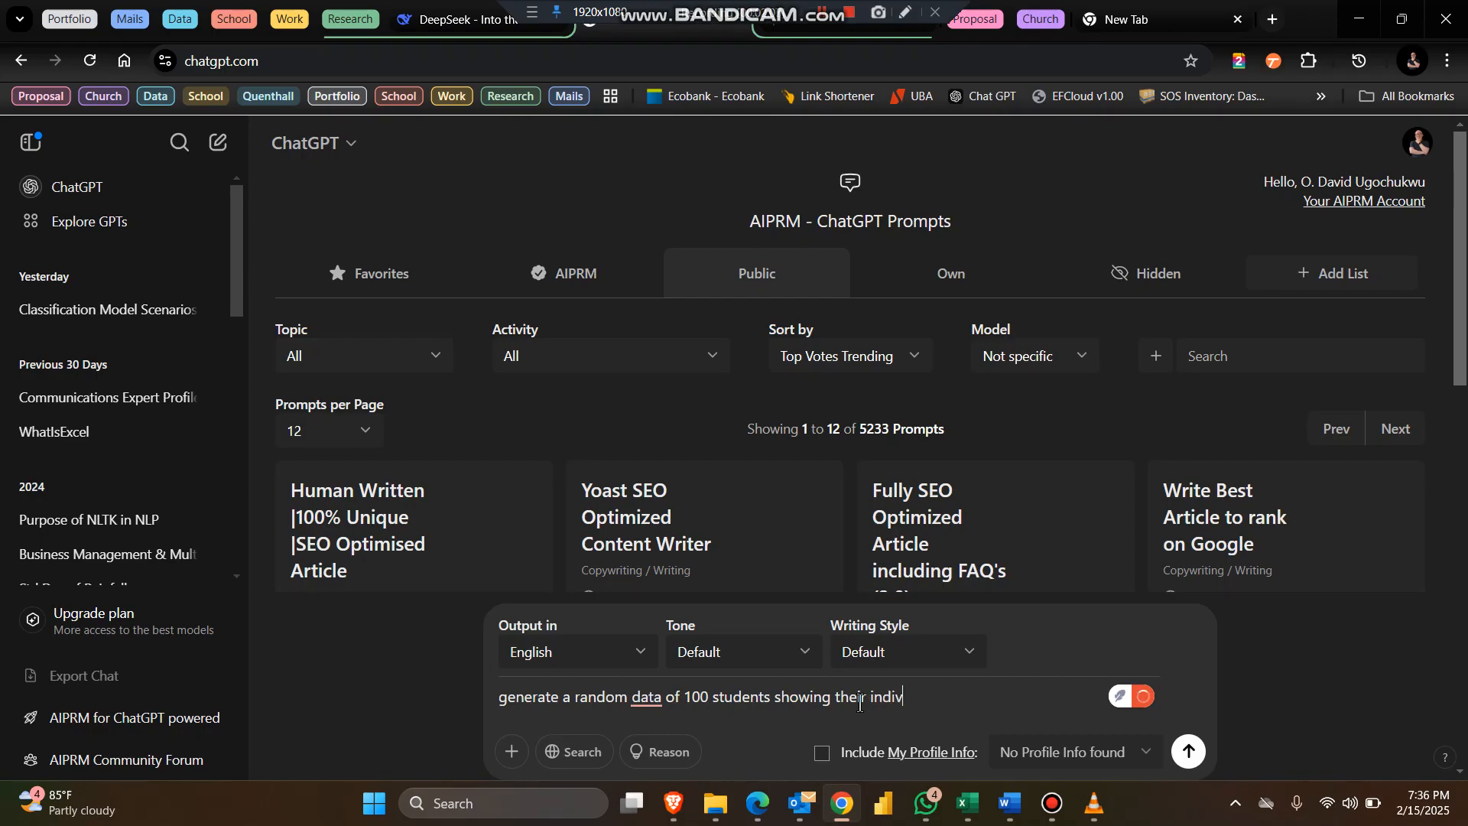
{"action": "type", "text": "idy"}
{"action": "type", "text": "ua"}
{"action": "type", "text": "l score"}
{"action": "type", "text": " in 10"}
{"action": "type", "text": " differe"}
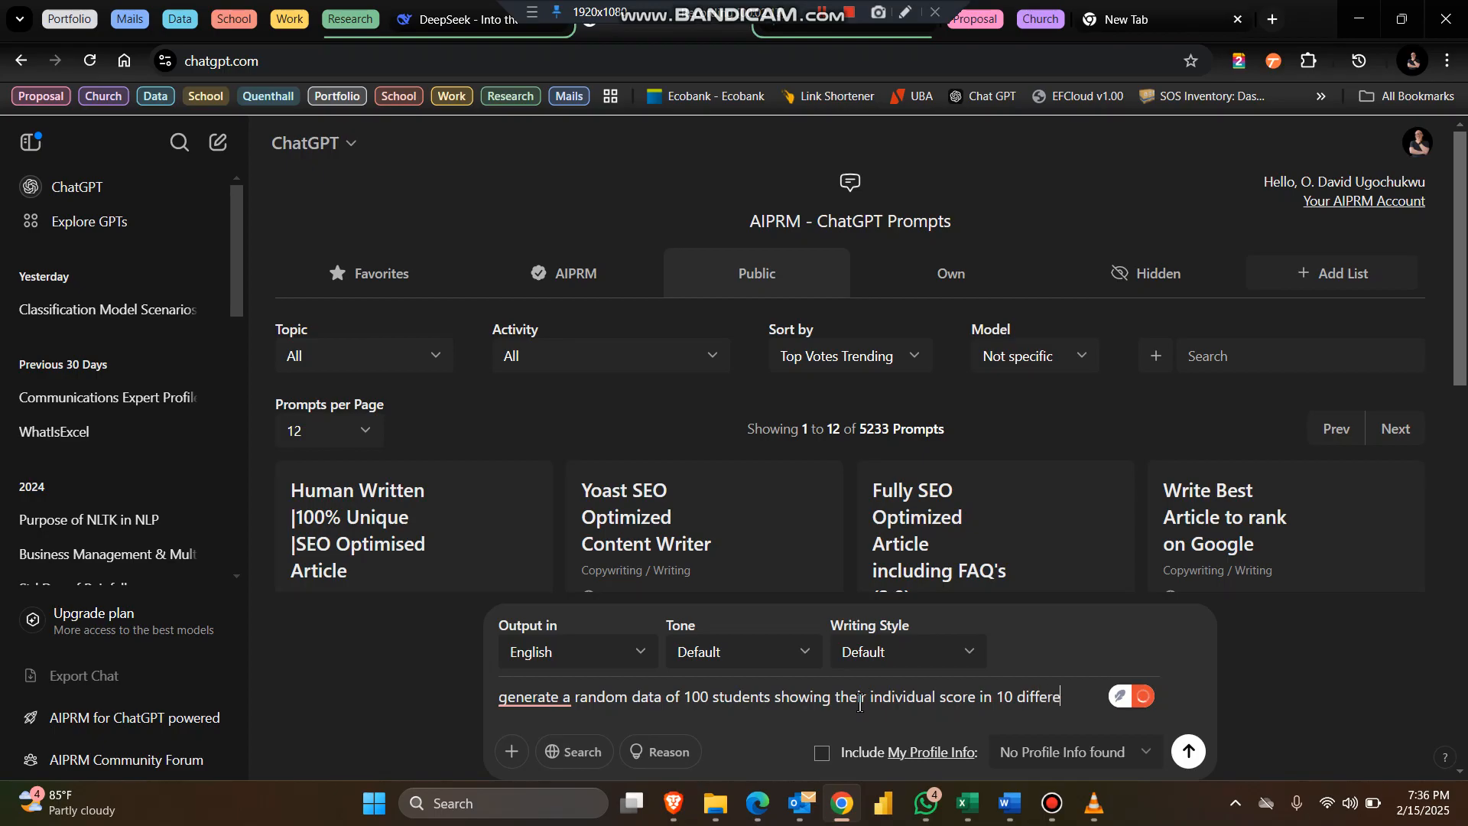
{"action": "type", "text": "nt subjects"}
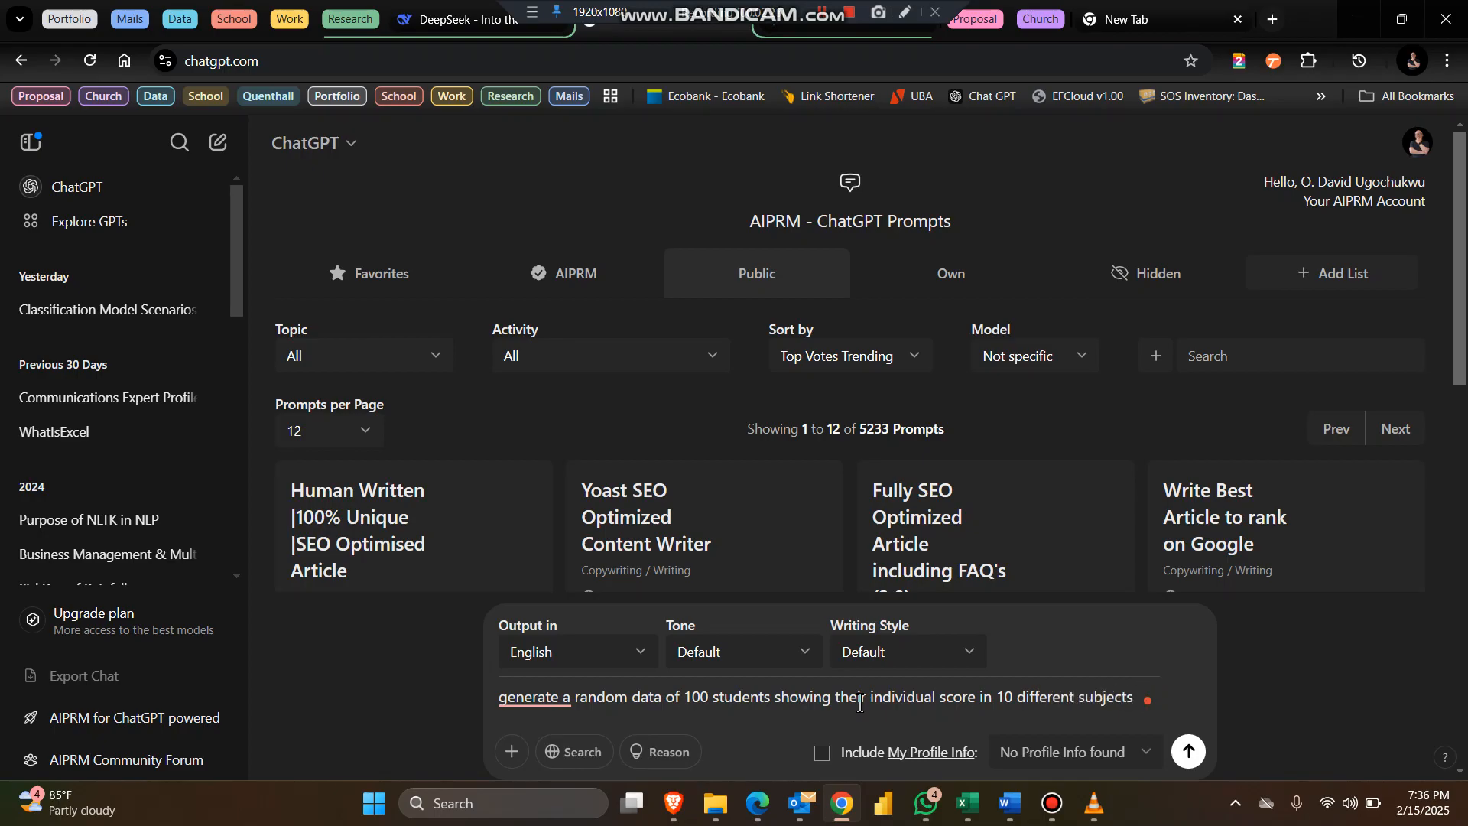
{"action": "key", "text": "Return"}
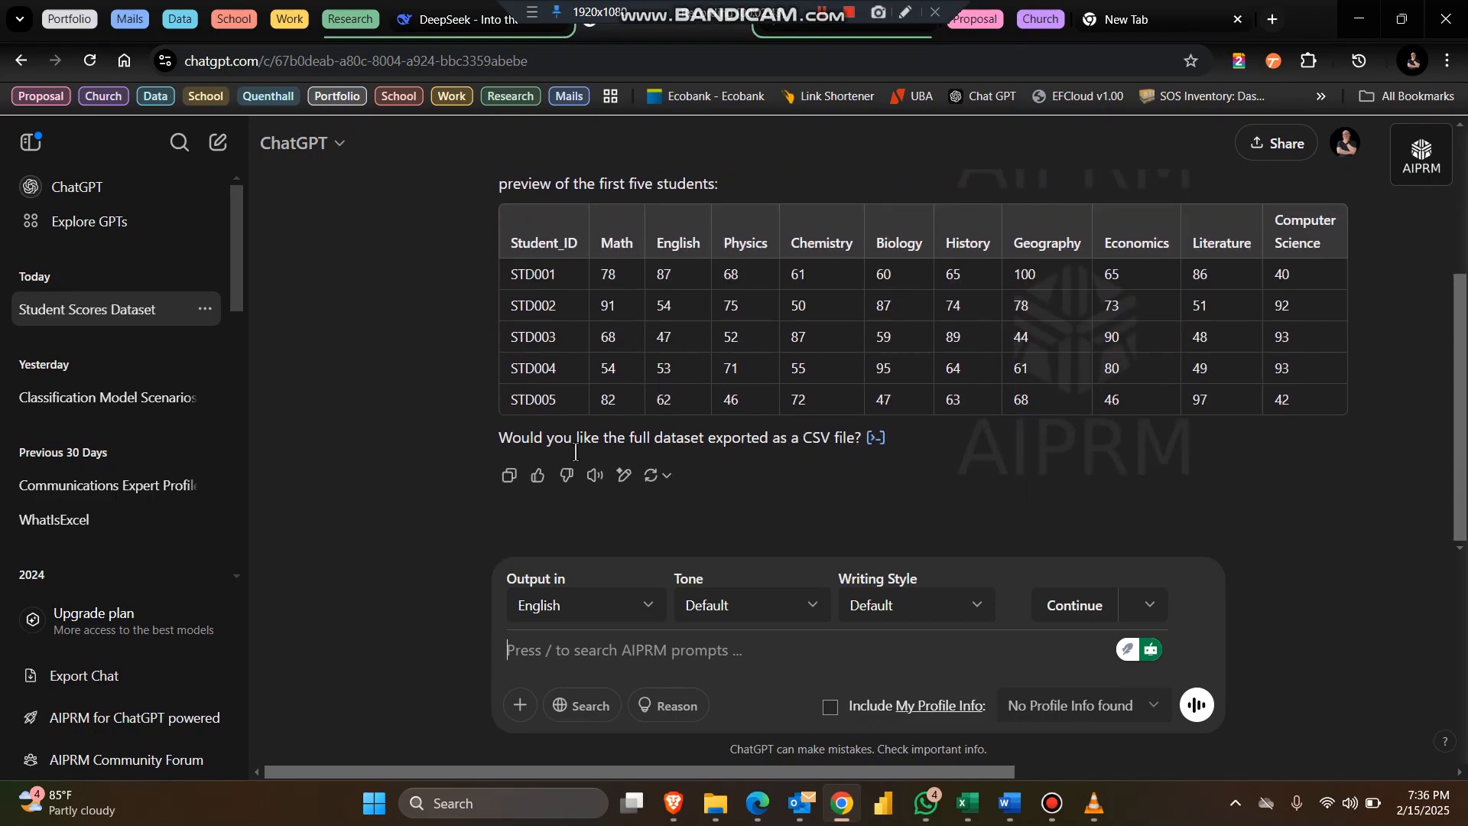
Accept the offered CSV export of the full dataset by replying "yes", and download student_scores.csv
{"action": "left_click", "coordinate": [877, 439]}
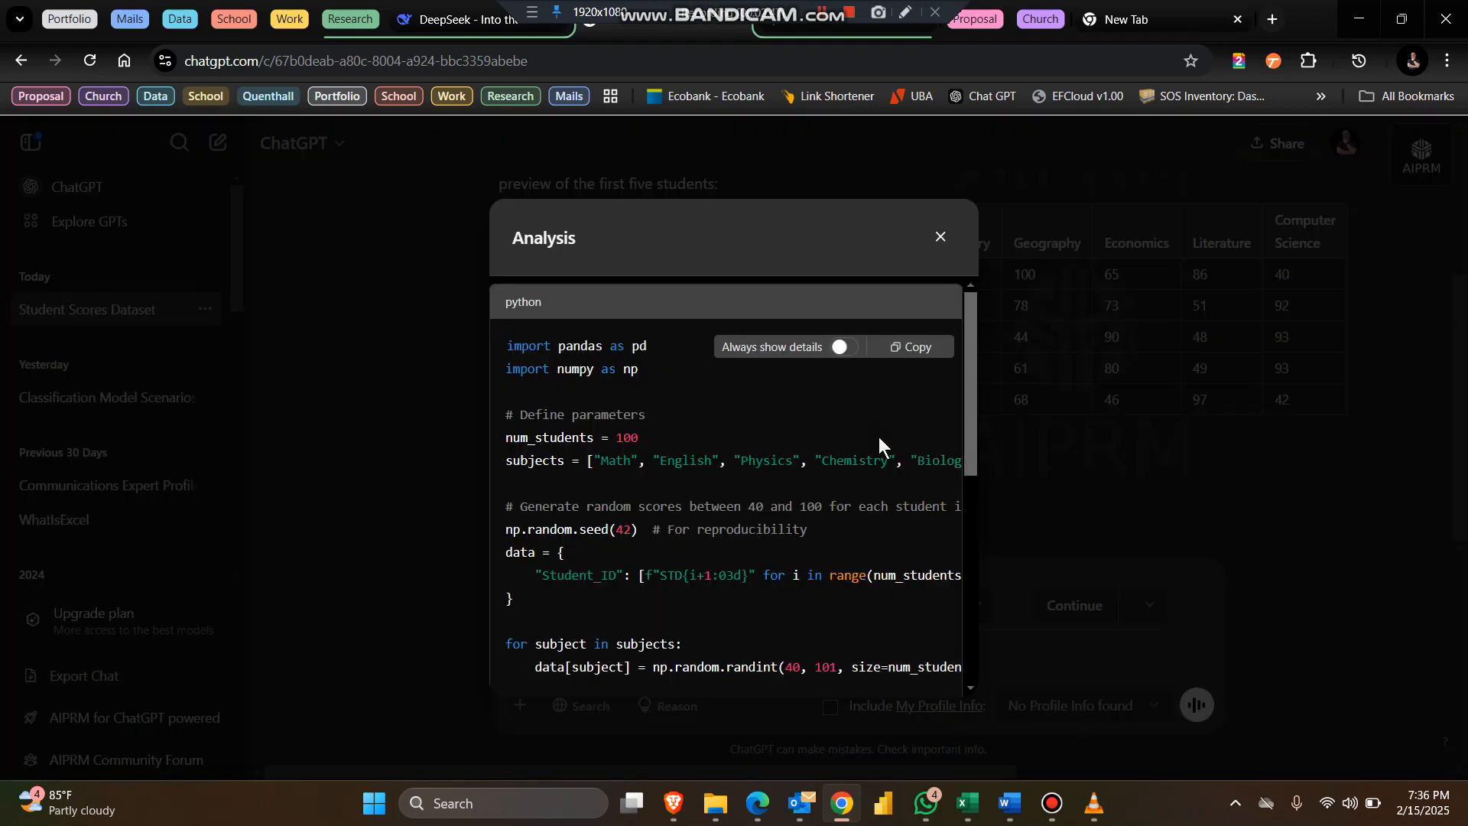
{"action": "left_click", "coordinate": [948, 239]}
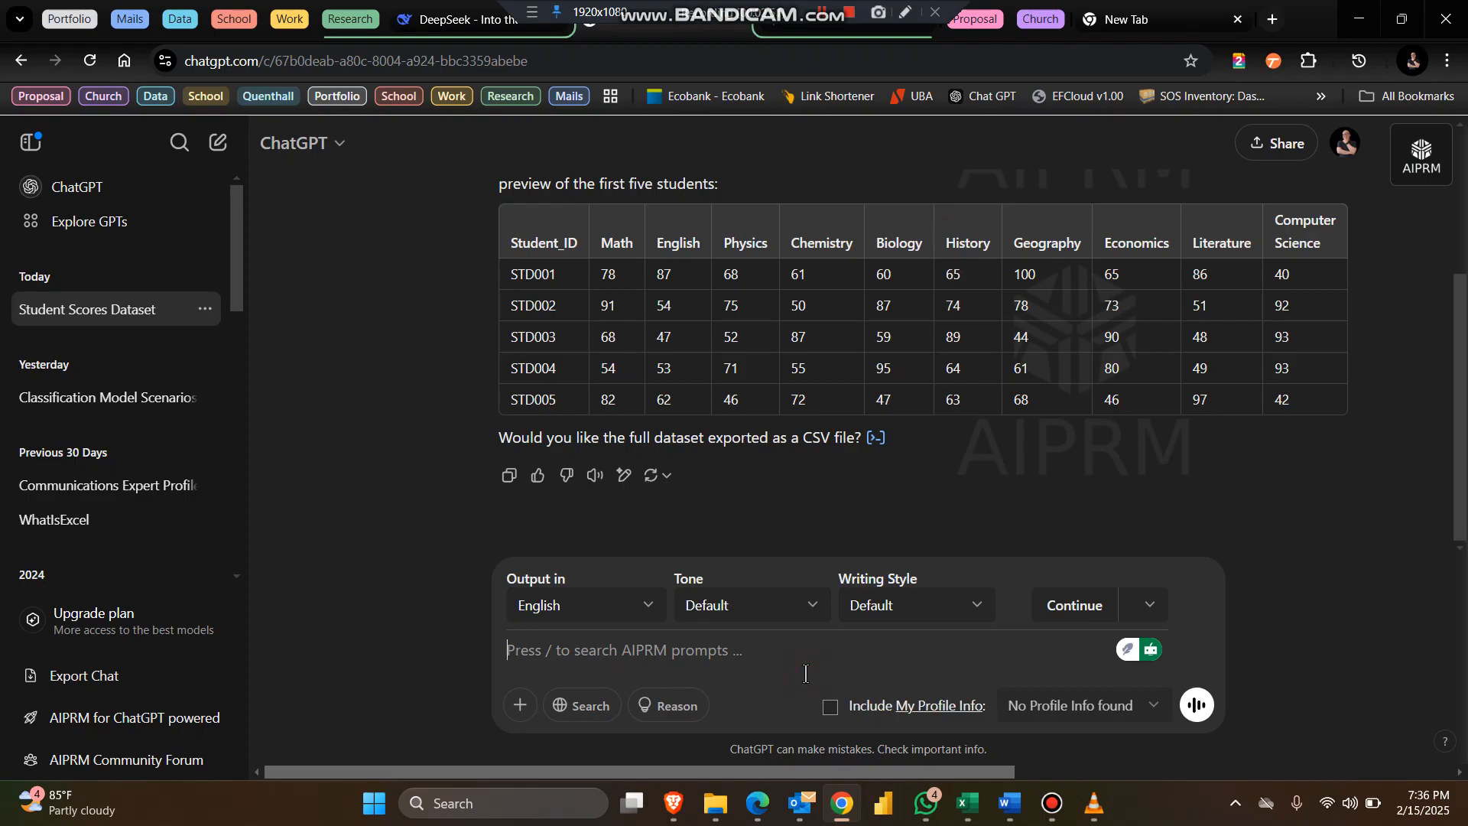
{"action": "type", "text": "yes"}
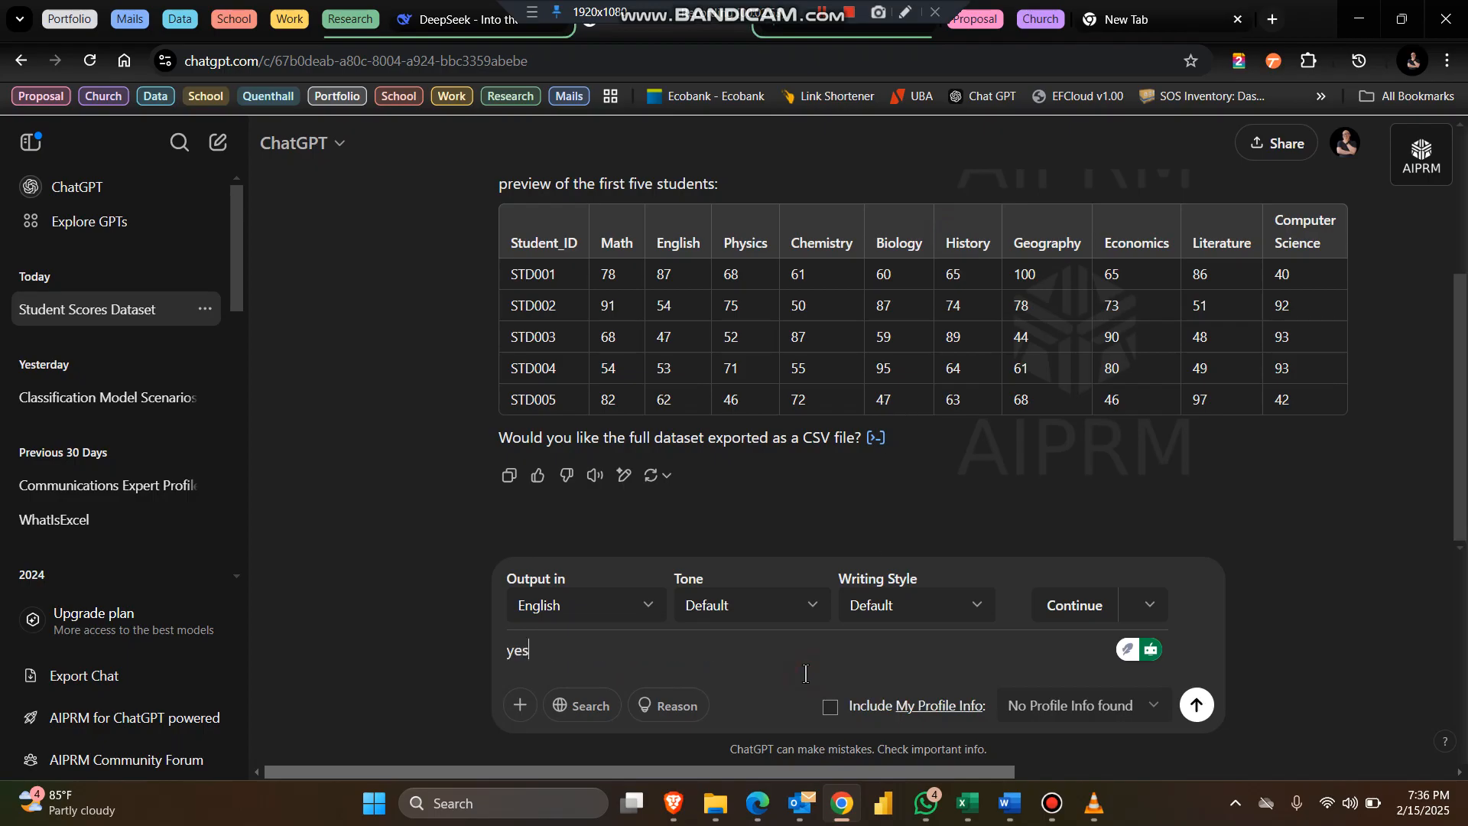
{"action": "key", "text": "Return"}
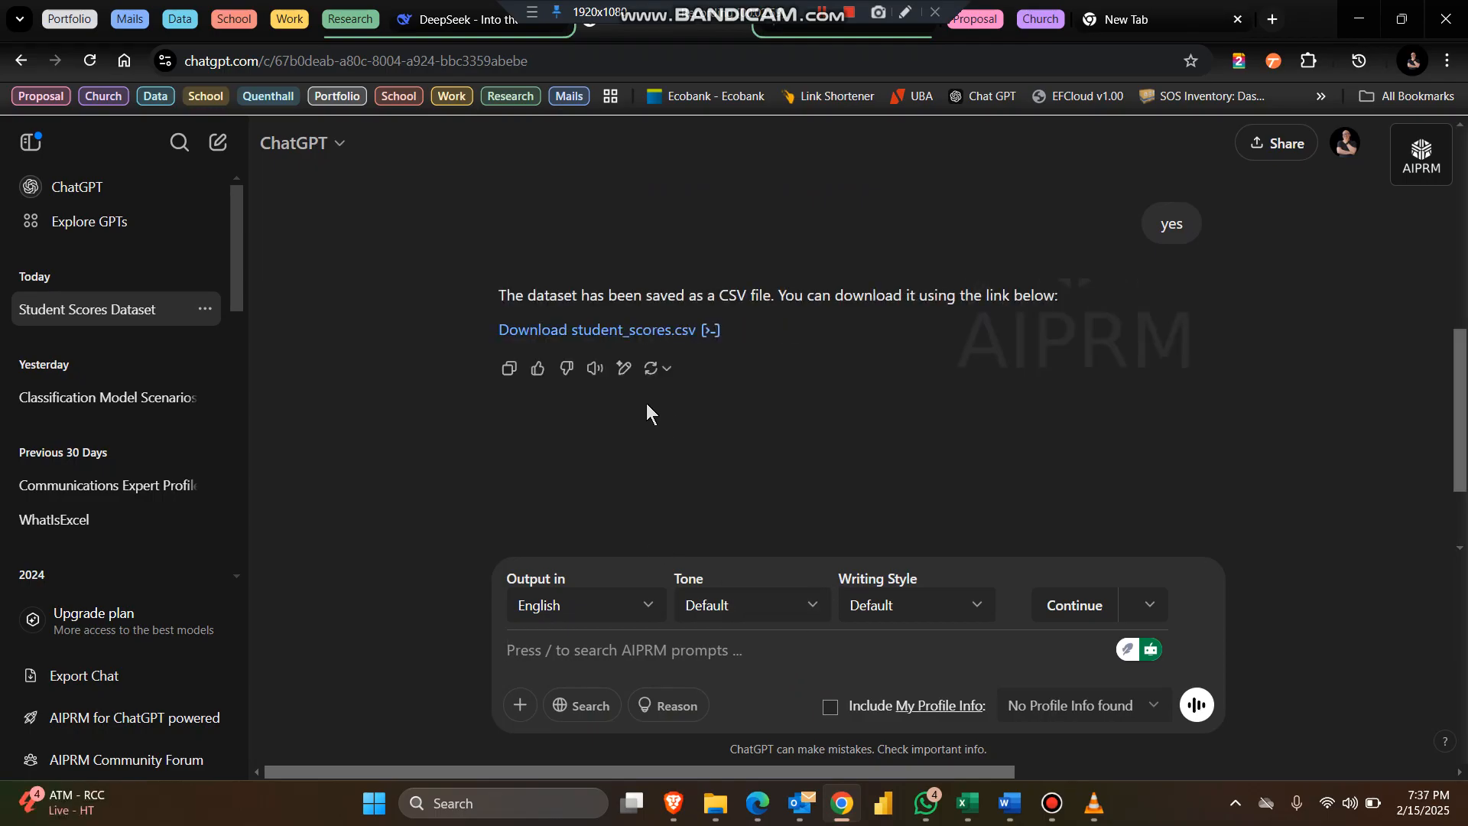
{"action": "left_click", "coordinate": [649, 331]}
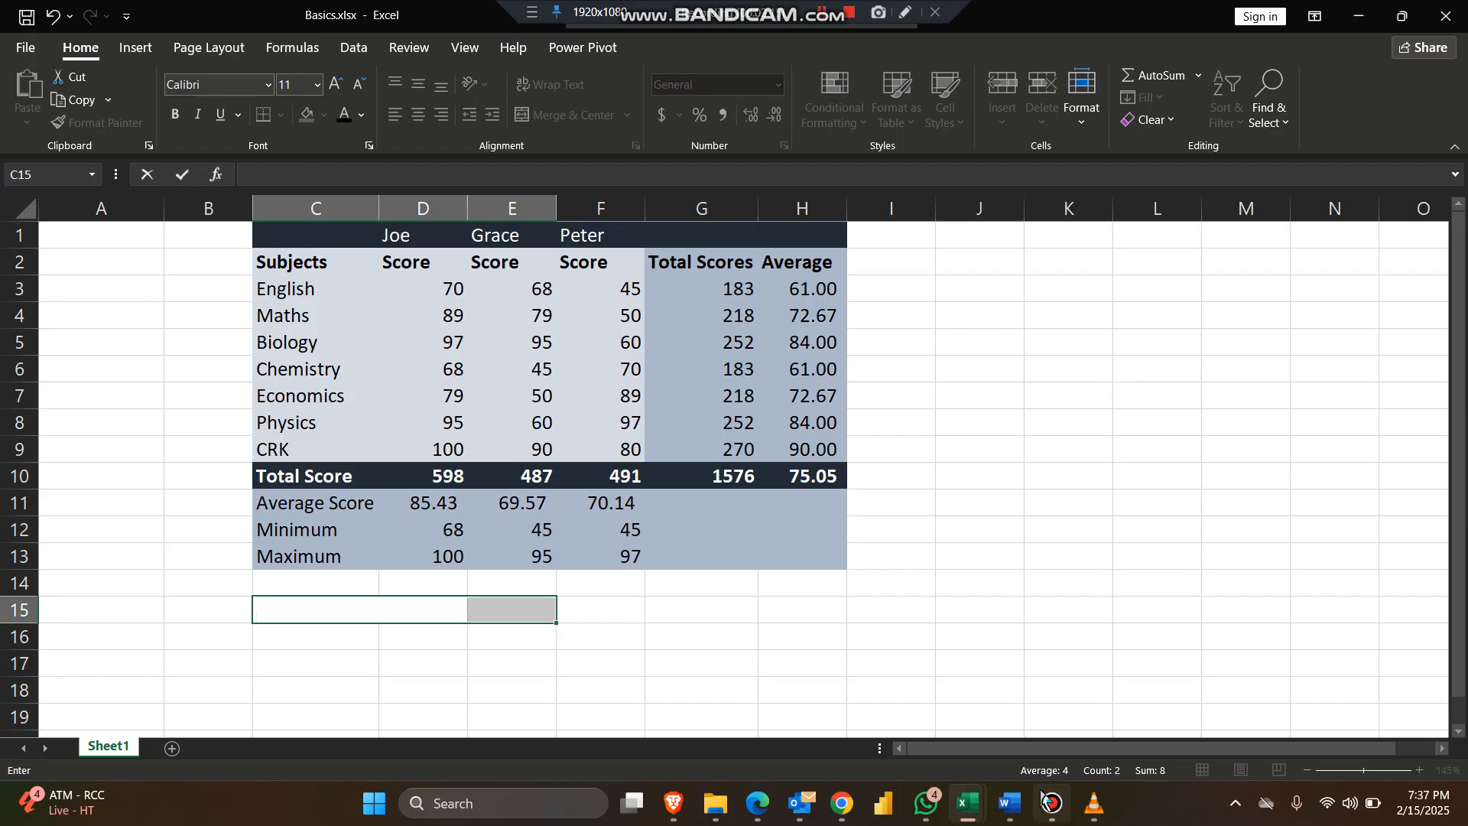
Switch to Excel, end the pending cell entry in Basics.xlsx, and open the downloaded student_scores.csv
{"action": "mouse_move", "coordinate": [1059, 820]}
{"action": "mouse_move", "coordinate": [967, 805]}
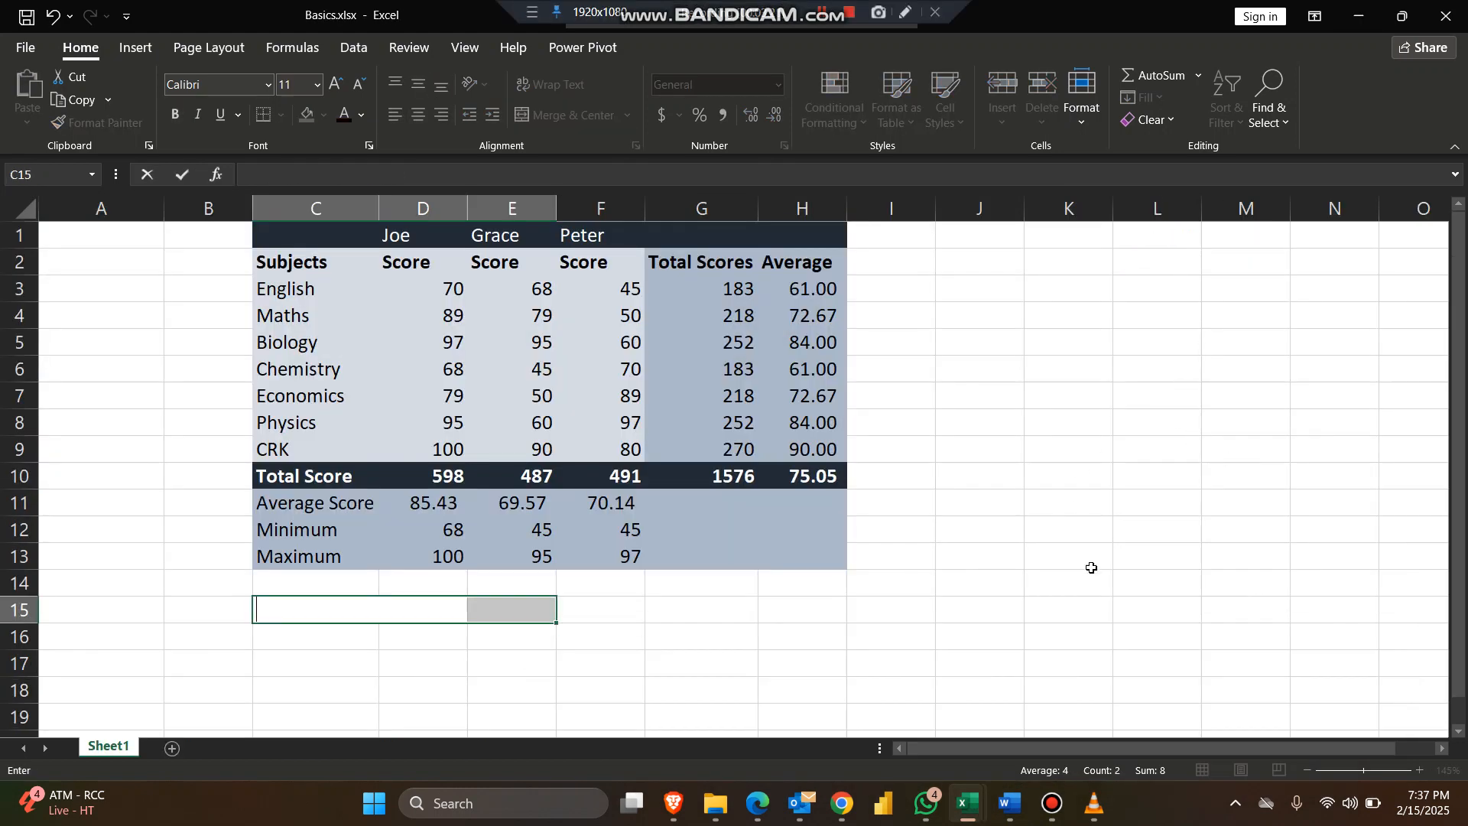
{"action": "left_click", "coordinate": [1056, 627]}
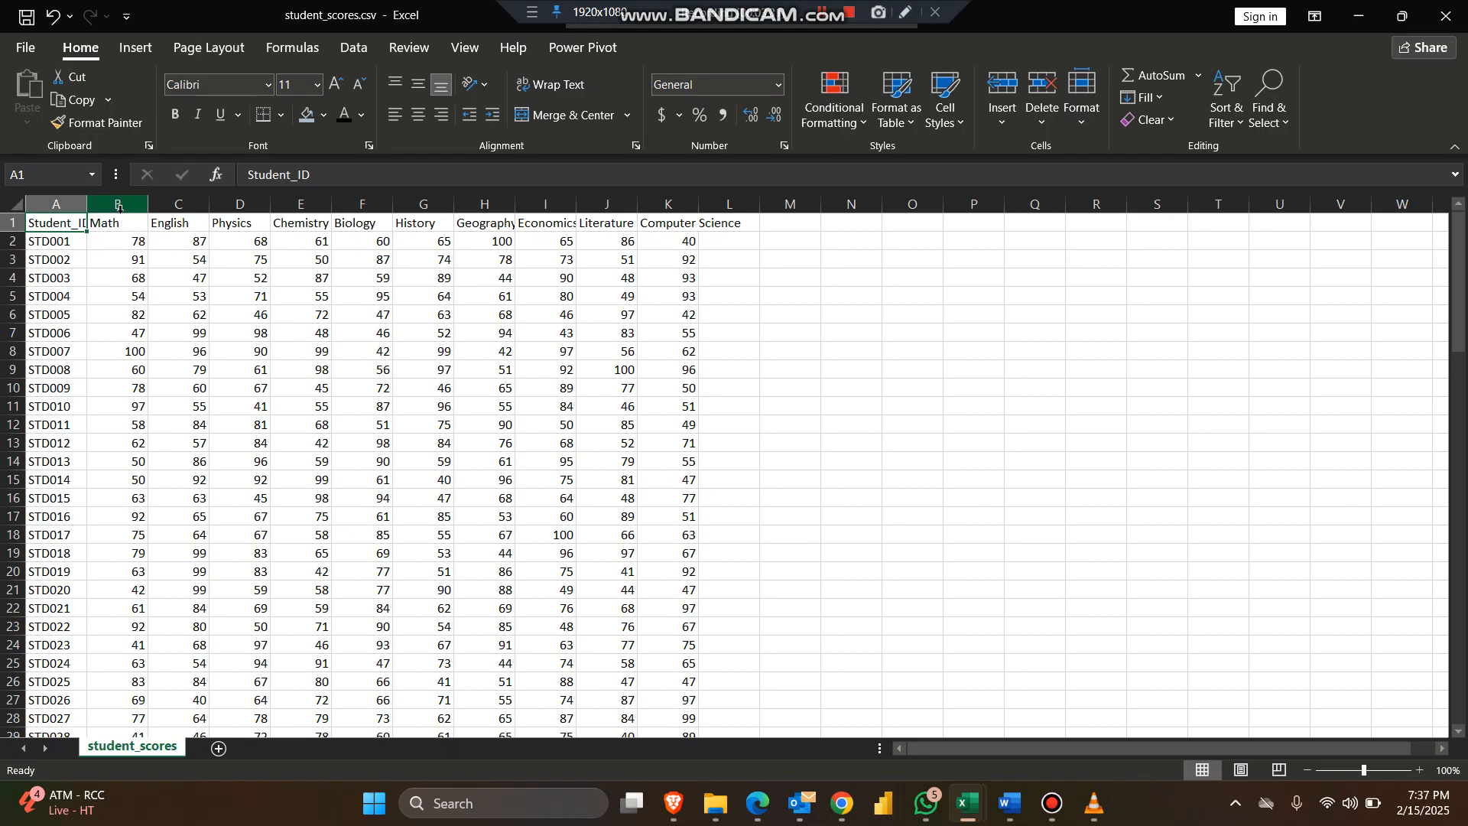
Review the subject headers in row 1, from Math through Computer Science
{"action": "left_click", "coordinate": [115, 229]}
{"action": "left_click", "coordinate": [162, 228]}
{"action": "left_click", "coordinate": [221, 229]}
{"action": "left_click", "coordinate": [294, 230]}
{"action": "left_click", "coordinate": [355, 228]}
{"action": "left_click", "coordinate": [418, 228]}
{"action": "left_click", "coordinate": [481, 228]}
{"action": "left_click", "coordinate": [541, 228]}
{"action": "left_click", "coordinate": [586, 228]}
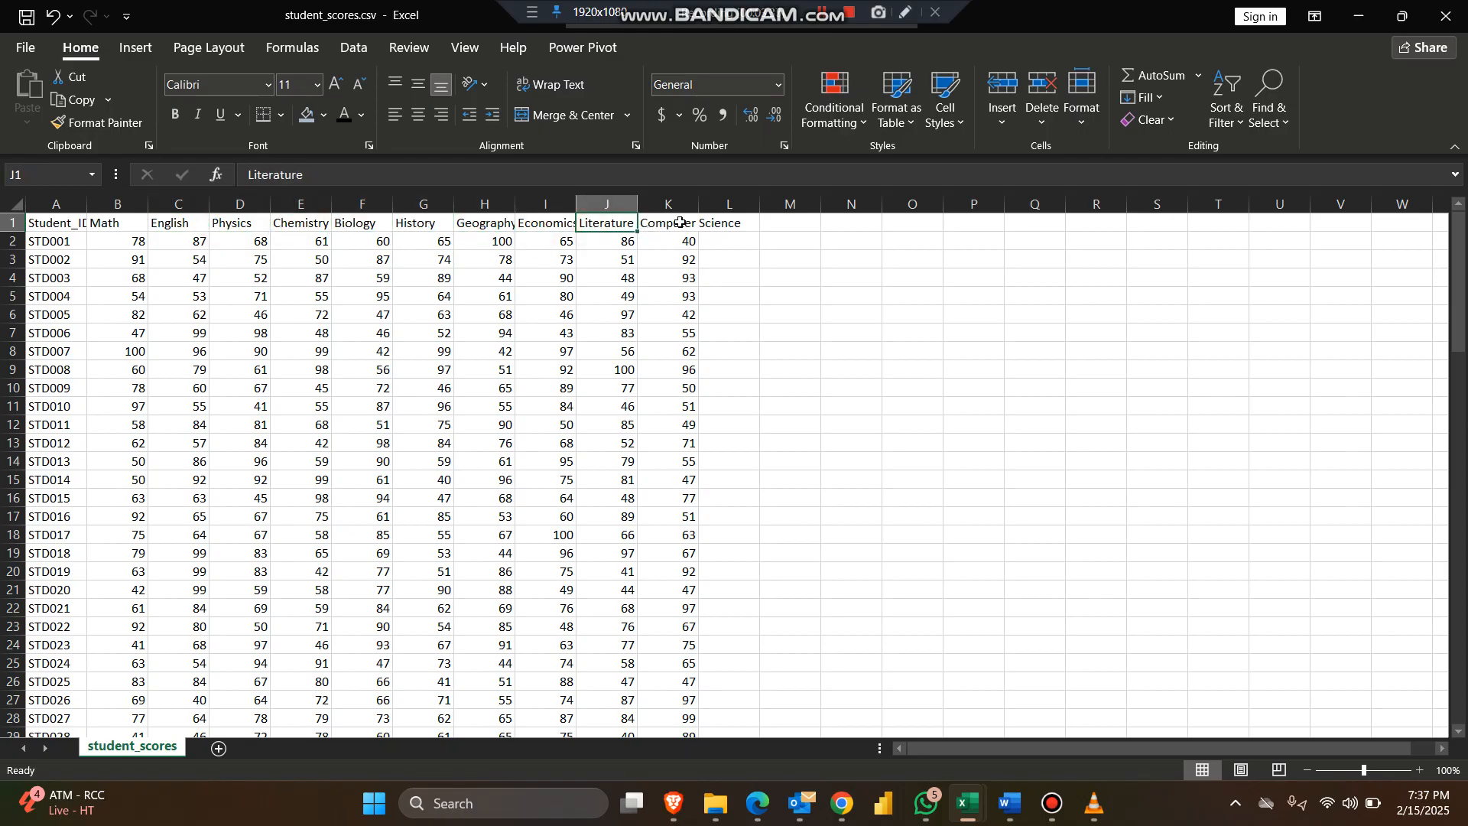
{"action": "left_click", "coordinate": [678, 225]}
AutoFit the widths of columns A through L to their contents
{"action": "left_click_drag", "start_coordinate": [57, 204], "coordinate": [730, 204]}
{"action": "double_click", "coordinate": [698, 205]}
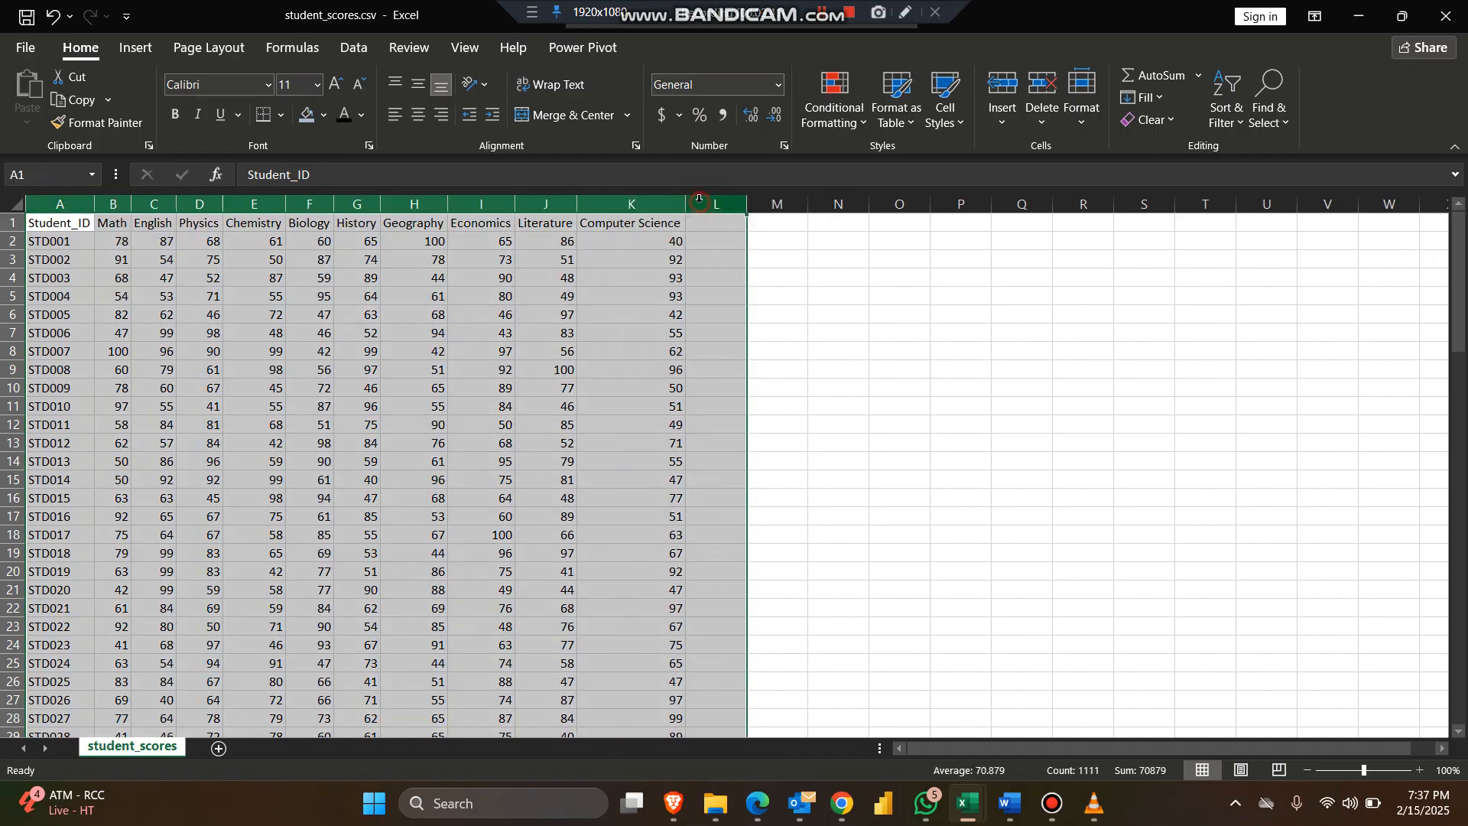
{"action": "left_click", "coordinate": [81, 242]}
Look through the student rows to the last record, STD100, and return to the header row
{"action": "left_click", "coordinate": [81, 266]}
{"action": "scroll", "coordinate": [82, 271], "scroll_direction": "down", "scroll_amount": 20}
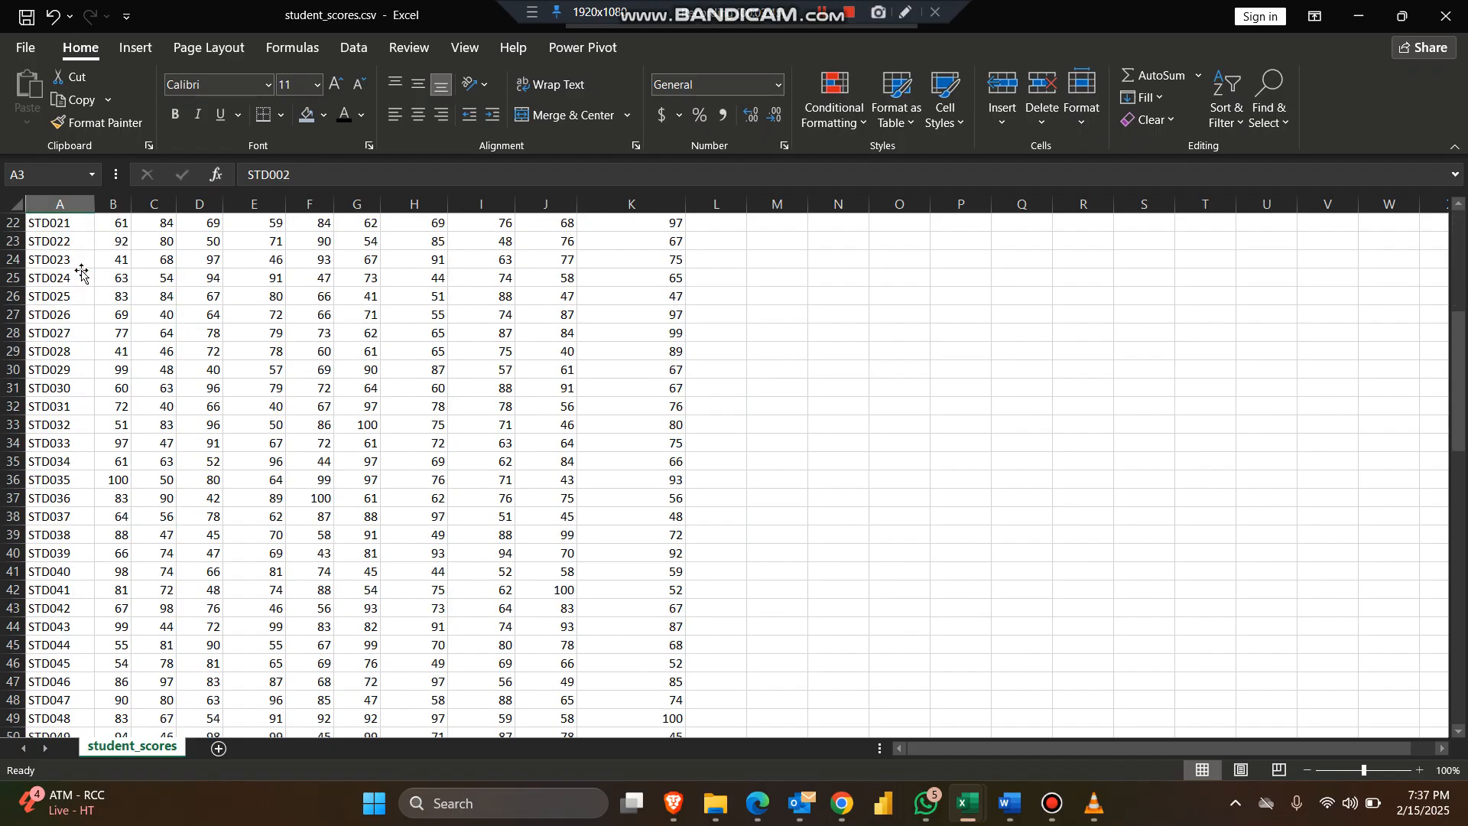
{"action": "scroll", "coordinate": [82, 272], "scroll_direction": "down", "scroll_amount": 8}
{"action": "scroll", "coordinate": [79, 291], "scroll_direction": "up", "scroll_amount": 7}
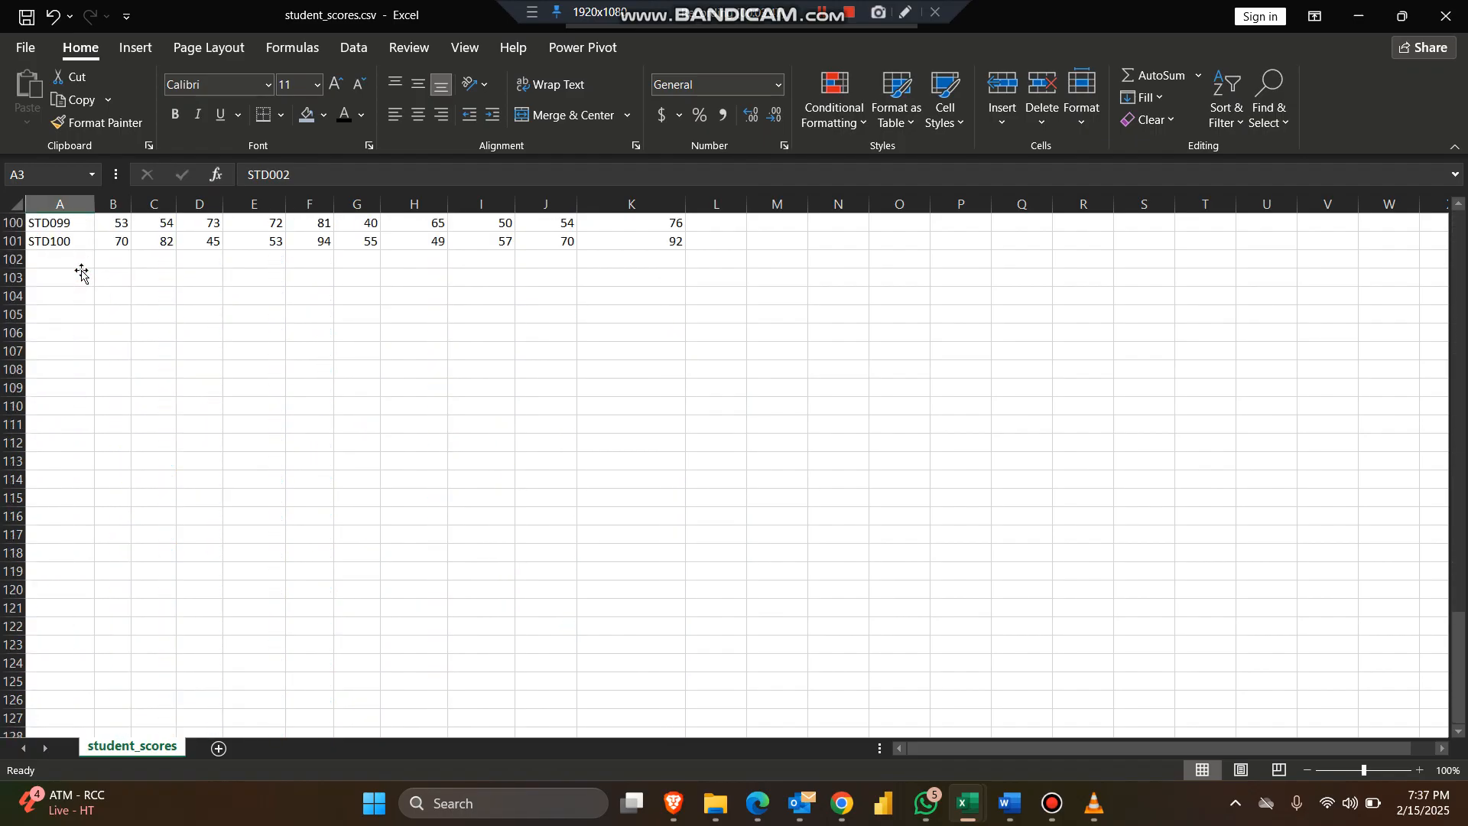
{"action": "left_click", "coordinate": [79, 296]}
{"action": "scroll", "coordinate": [208, 389], "scroll_direction": "up", "scroll_amount": 20}
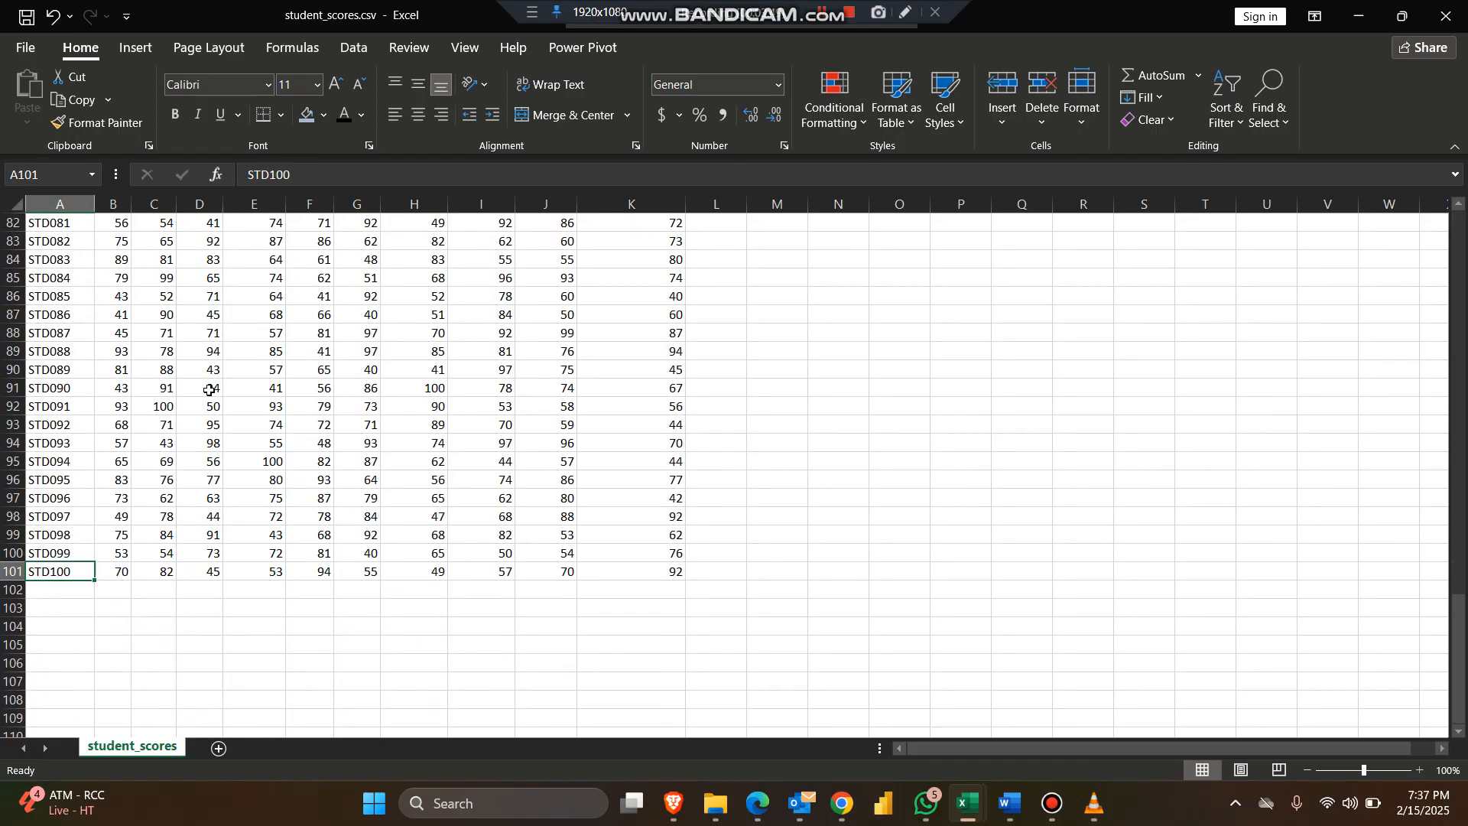
{"action": "scroll", "coordinate": [208, 388], "scroll_direction": "up", "scroll_amount": 8}
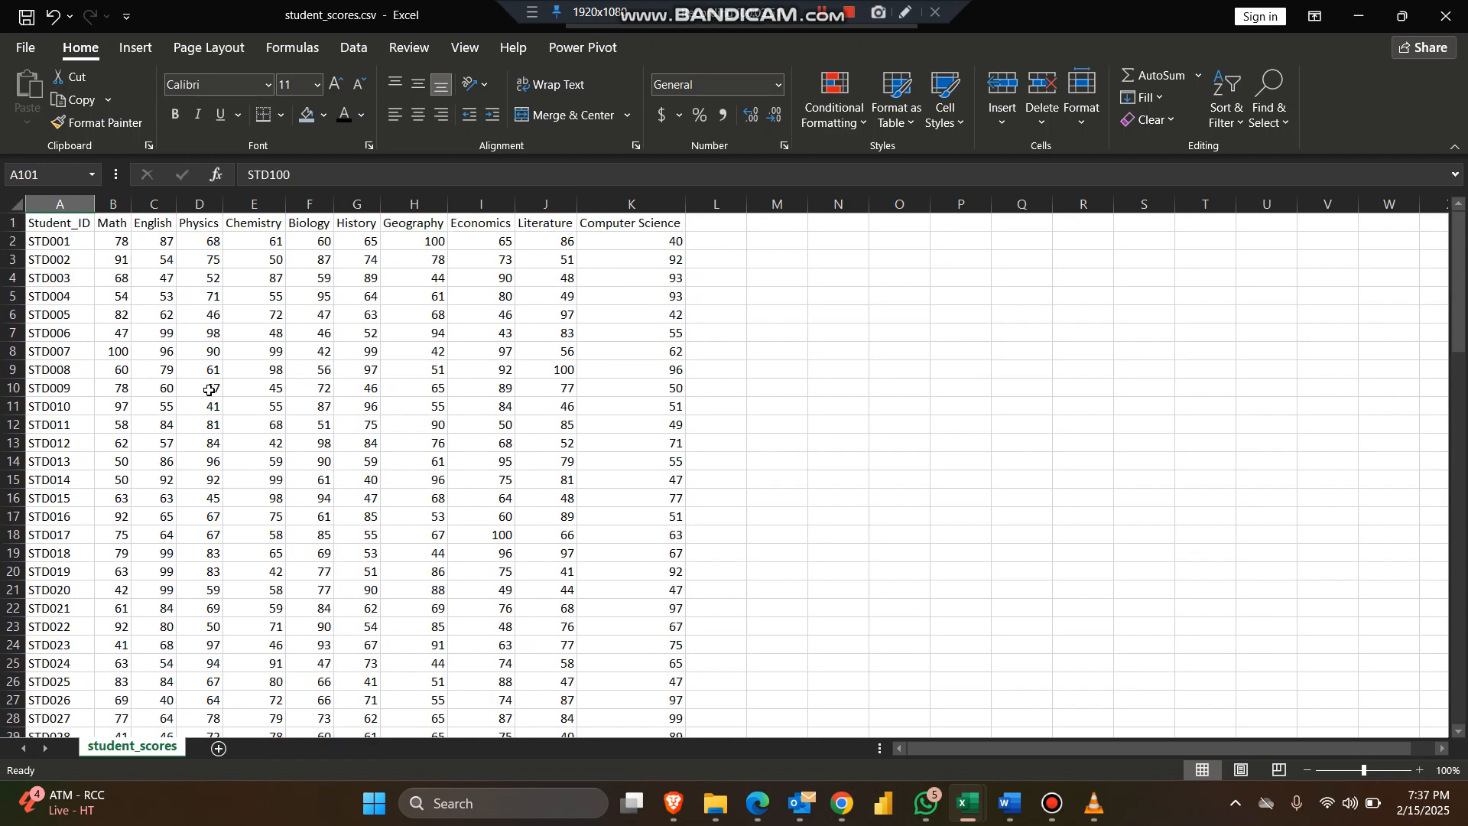
Apply All Borders to the entire student scores dataset, A1 through K101
{"action": "left_click", "coordinate": [34, 226]}
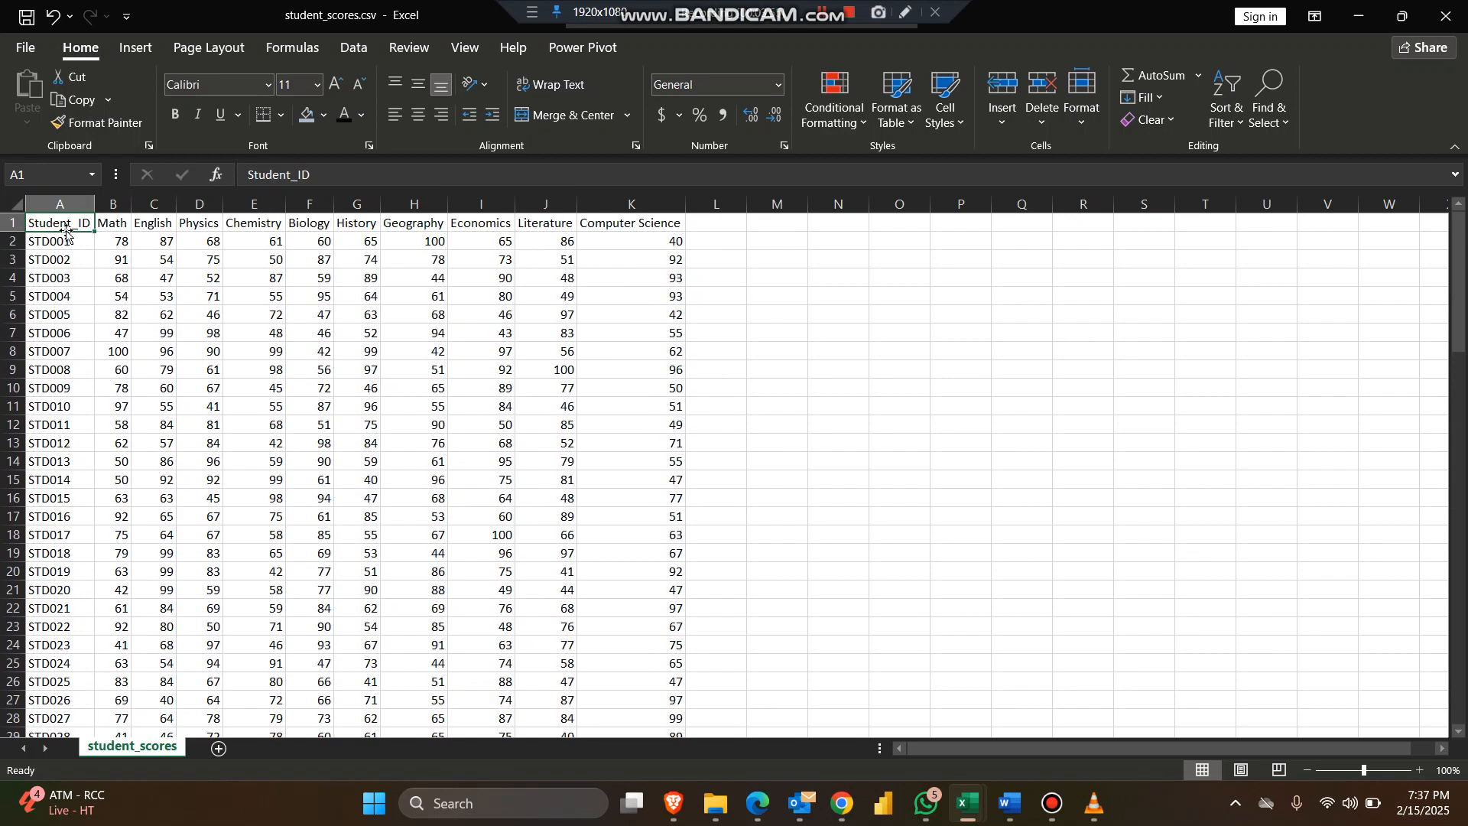
{"action": "key", "text": "ctrl+shift+End"}
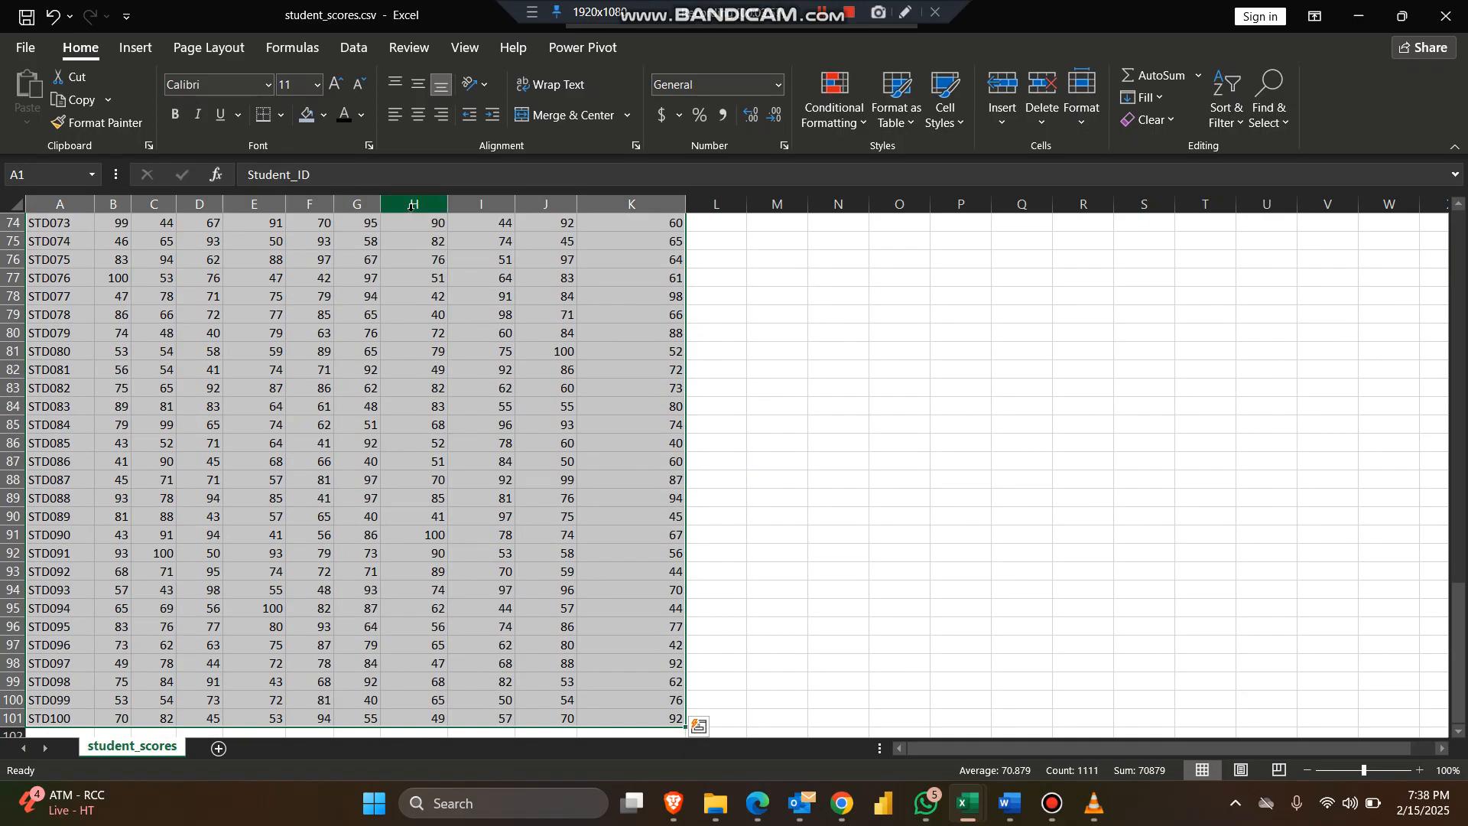
{"action": "scroll", "coordinate": [411, 206], "scroll_direction": "up", "scroll_amount": 20}
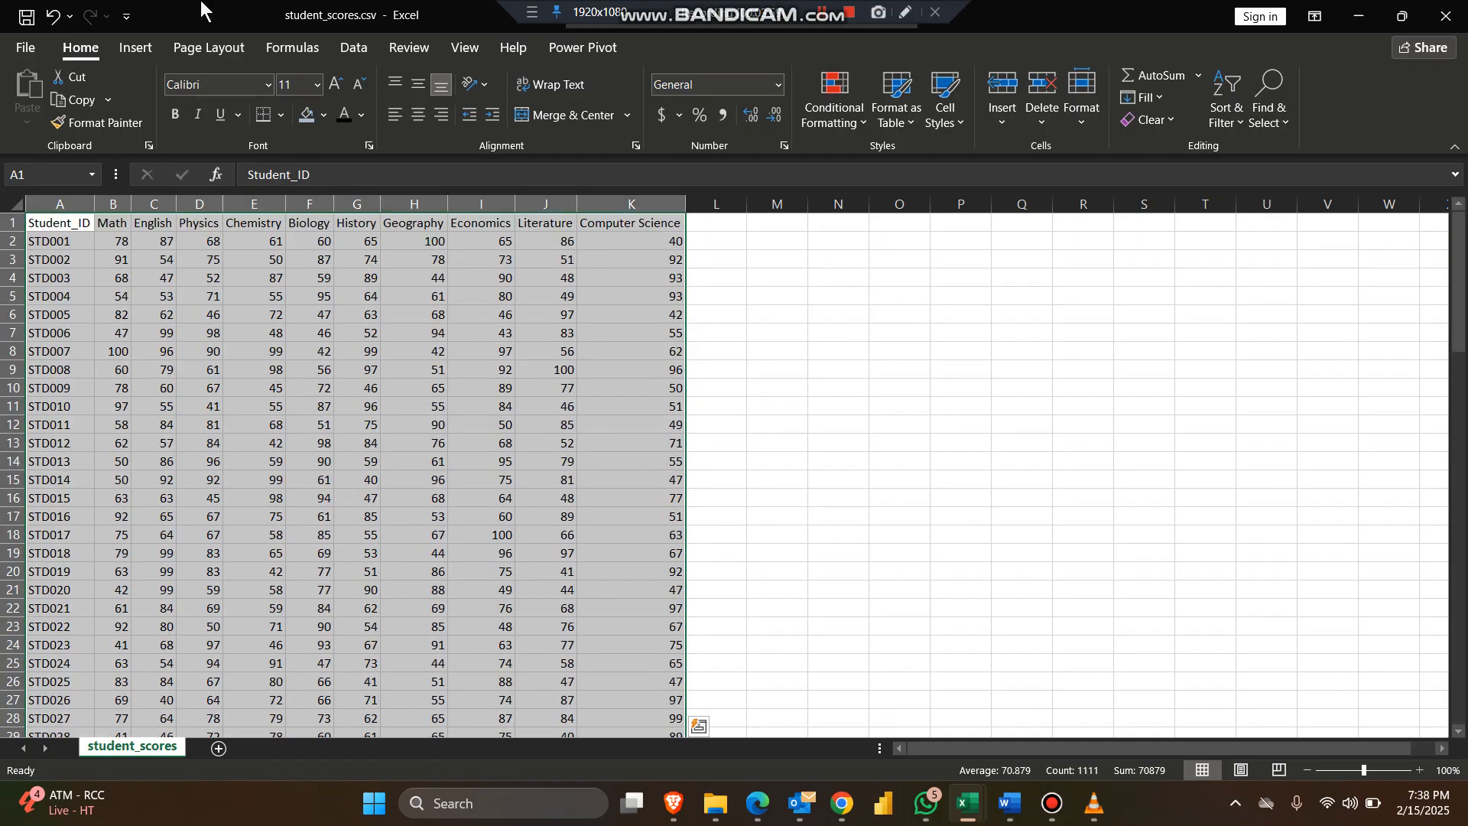
{"action": "left_click", "coordinate": [282, 115]}
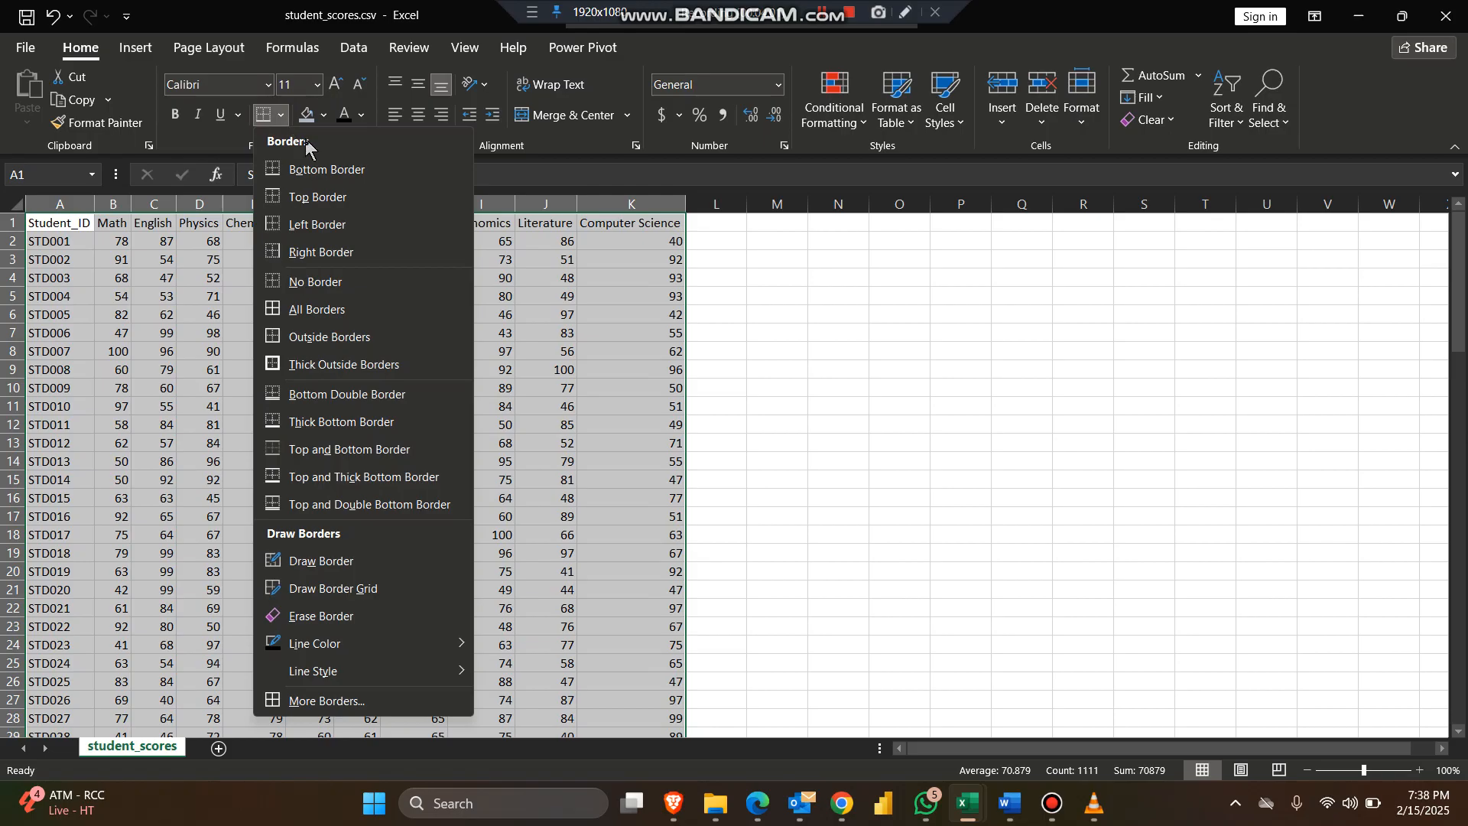
{"action": "left_click", "coordinate": [378, 311]}
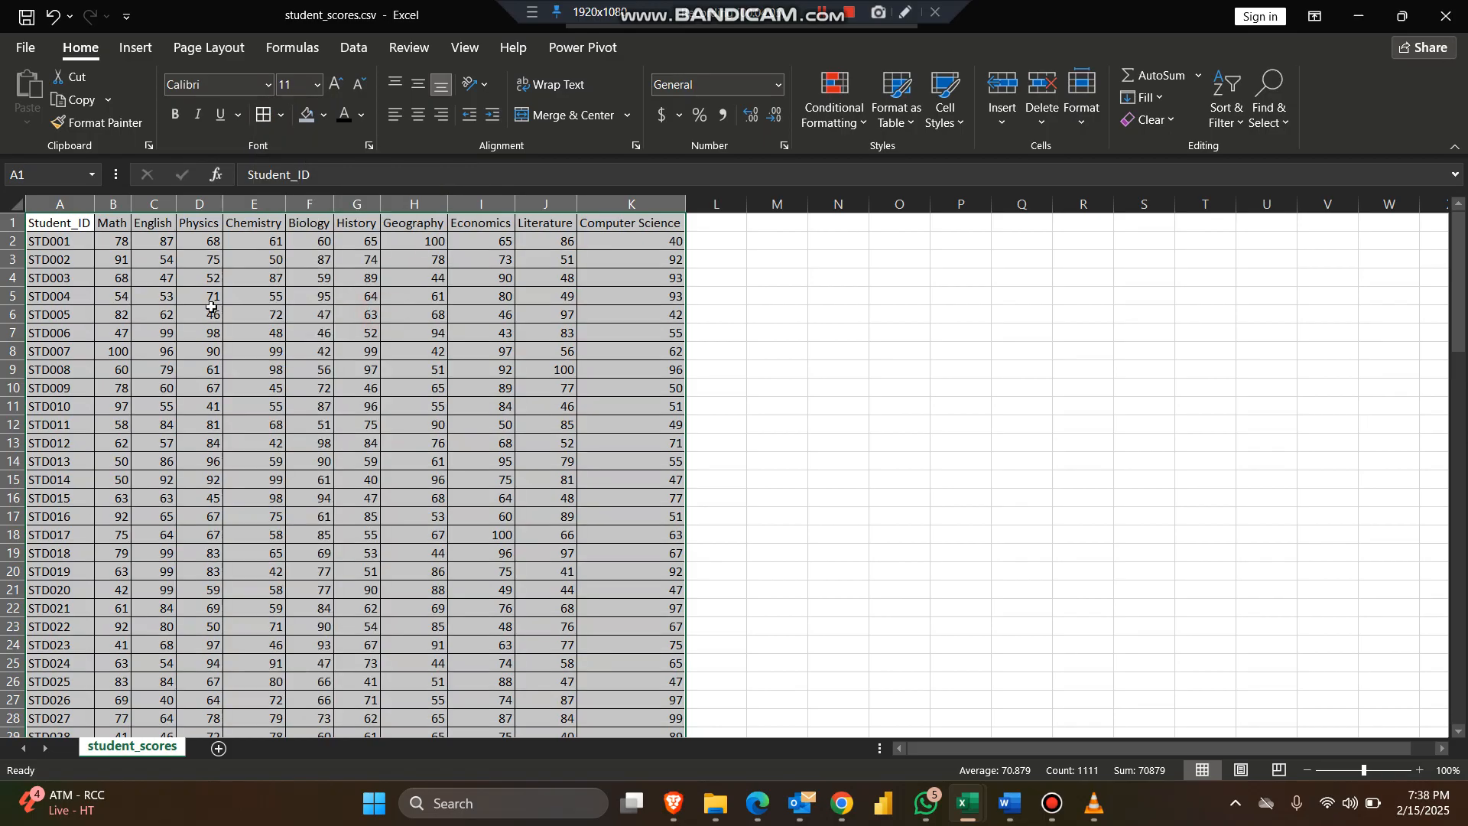
AutoFit columns A through K again so their widths suit the enlarged 190% display
{"action": "scroll", "coordinate": [211, 307], "scroll_direction": "up", "scroll_amount": 4, "text": "ctrl"}
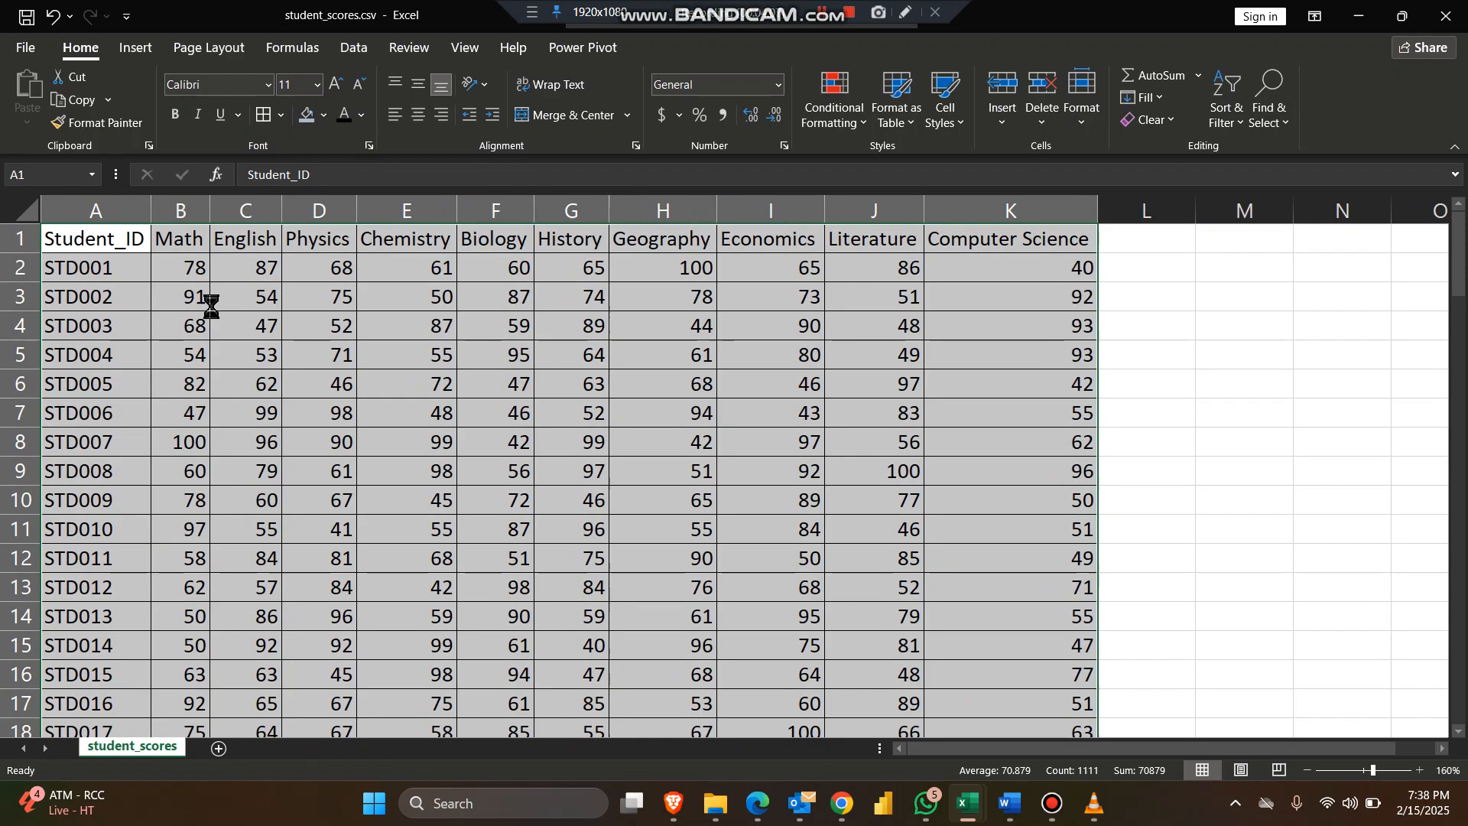
{"action": "scroll", "coordinate": [211, 306], "scroll_direction": "up", "scroll_amount": 2, "text": "ctrl"}
{"action": "left_click", "coordinate": [351, 295]}
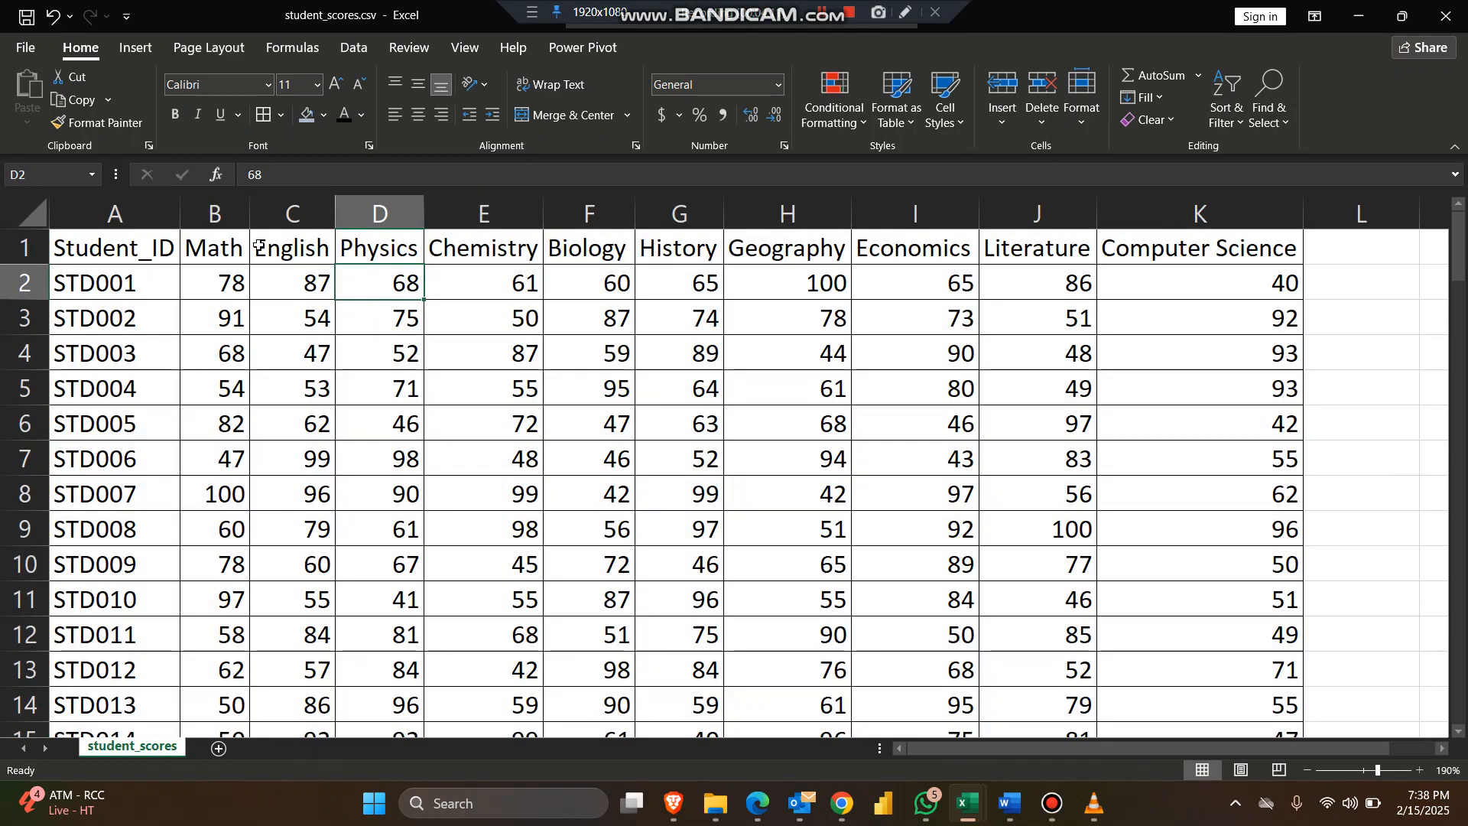
{"action": "left_click_drag", "start_coordinate": [115, 214], "coordinate": [1083, 247]}
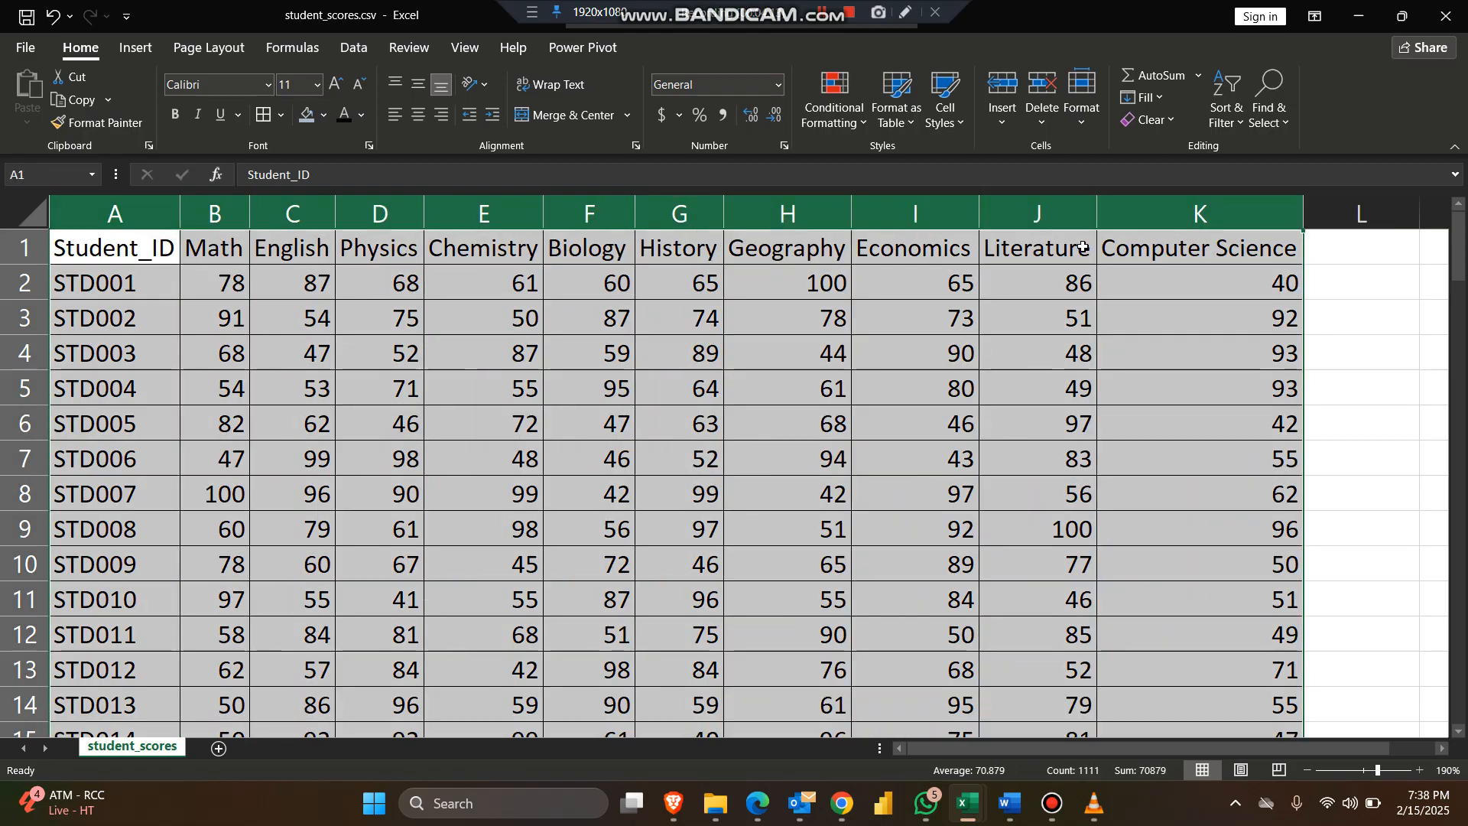
{"action": "double_click", "coordinate": [1100, 217]}
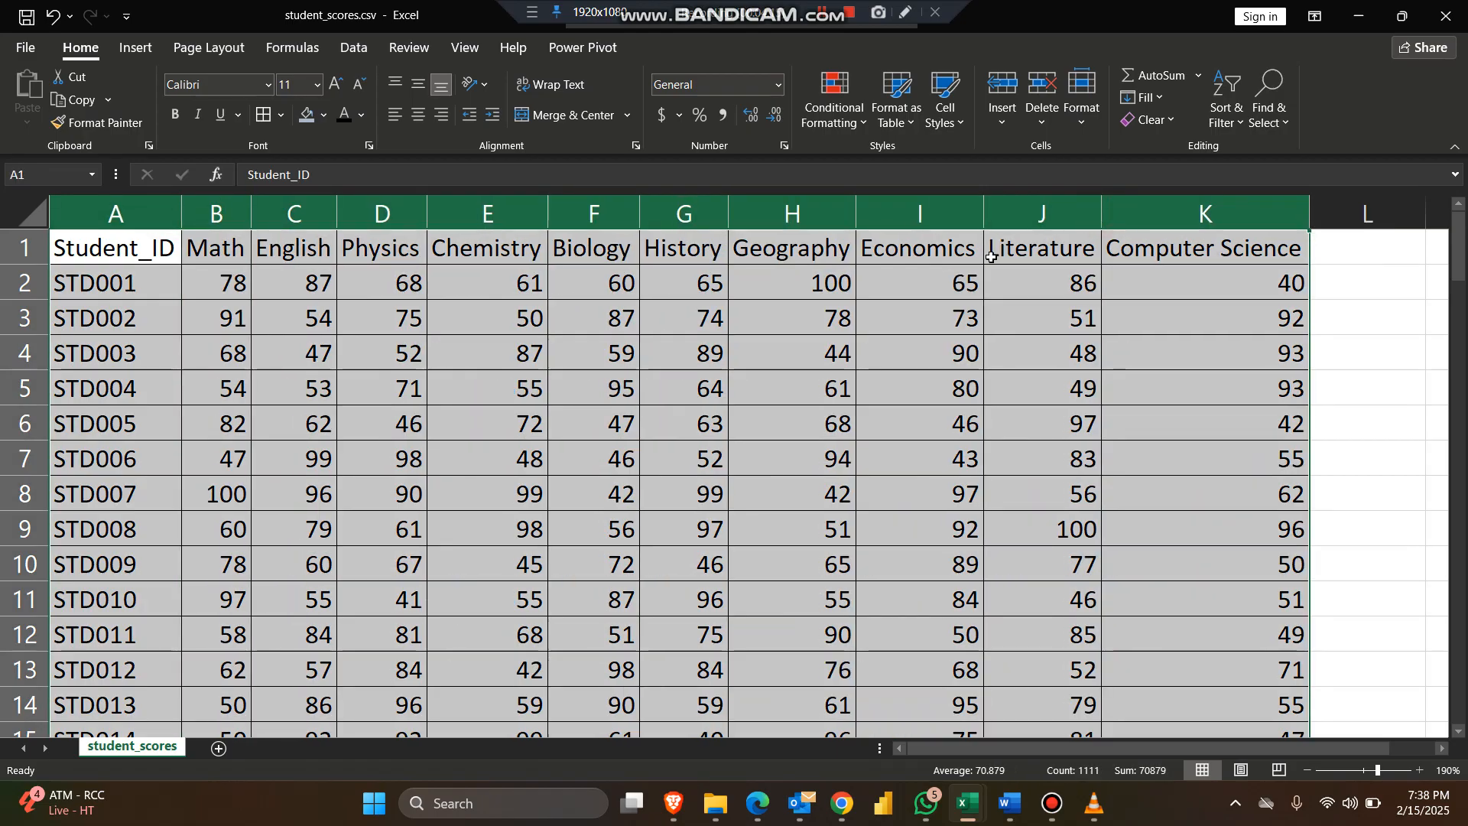
Switch to Excel Beginners.docx in Word to check the Module 5: Managing Data topics, and return to student_scores.csv in Excel
{"action": "key", "text": "alt+Tab"}
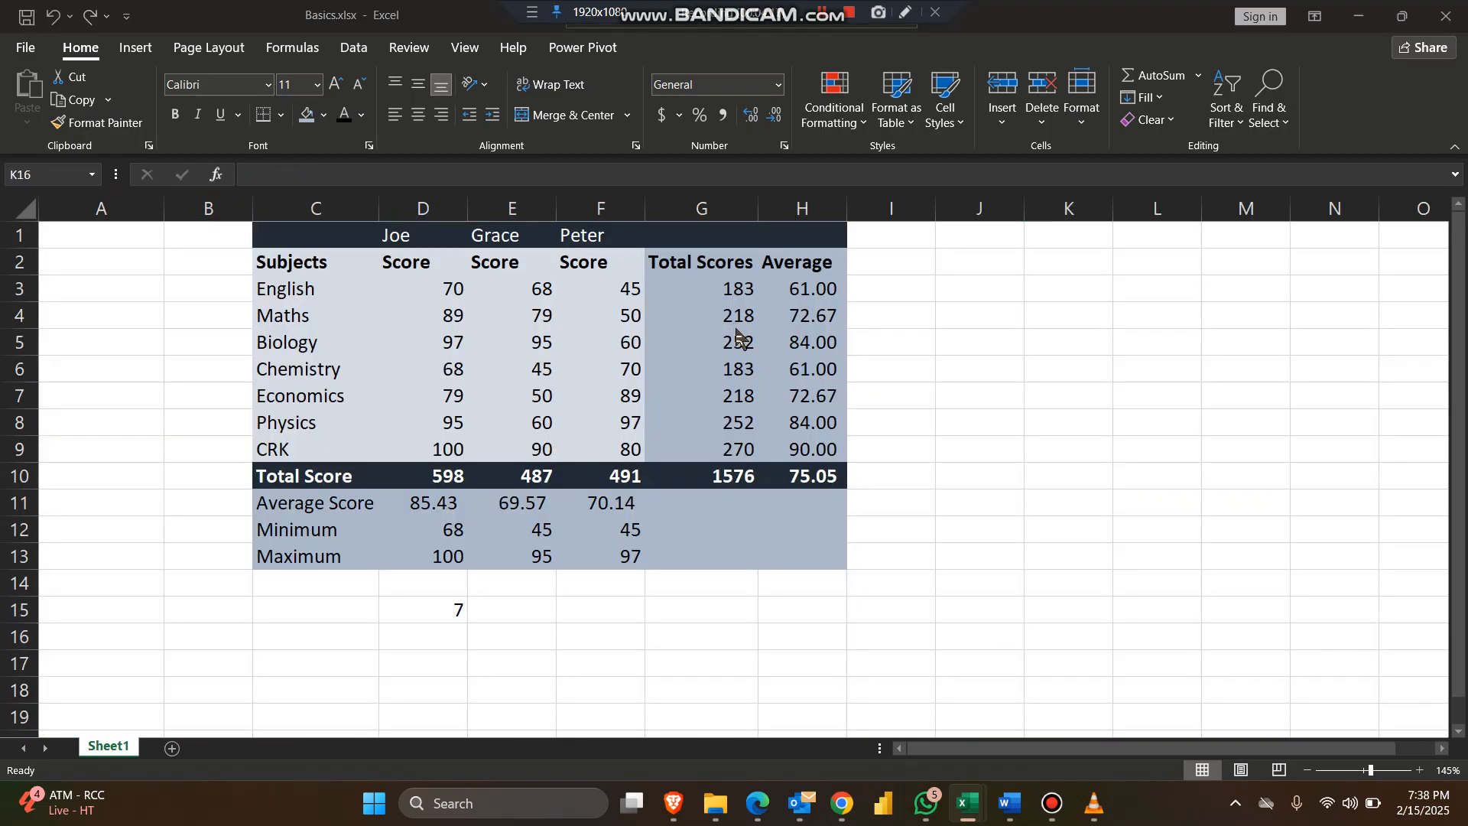
{"action": "key", "text": "alt+Tab"}
{"action": "key", "text": "Tab"}
{"action": "key", "text": "Tab"}
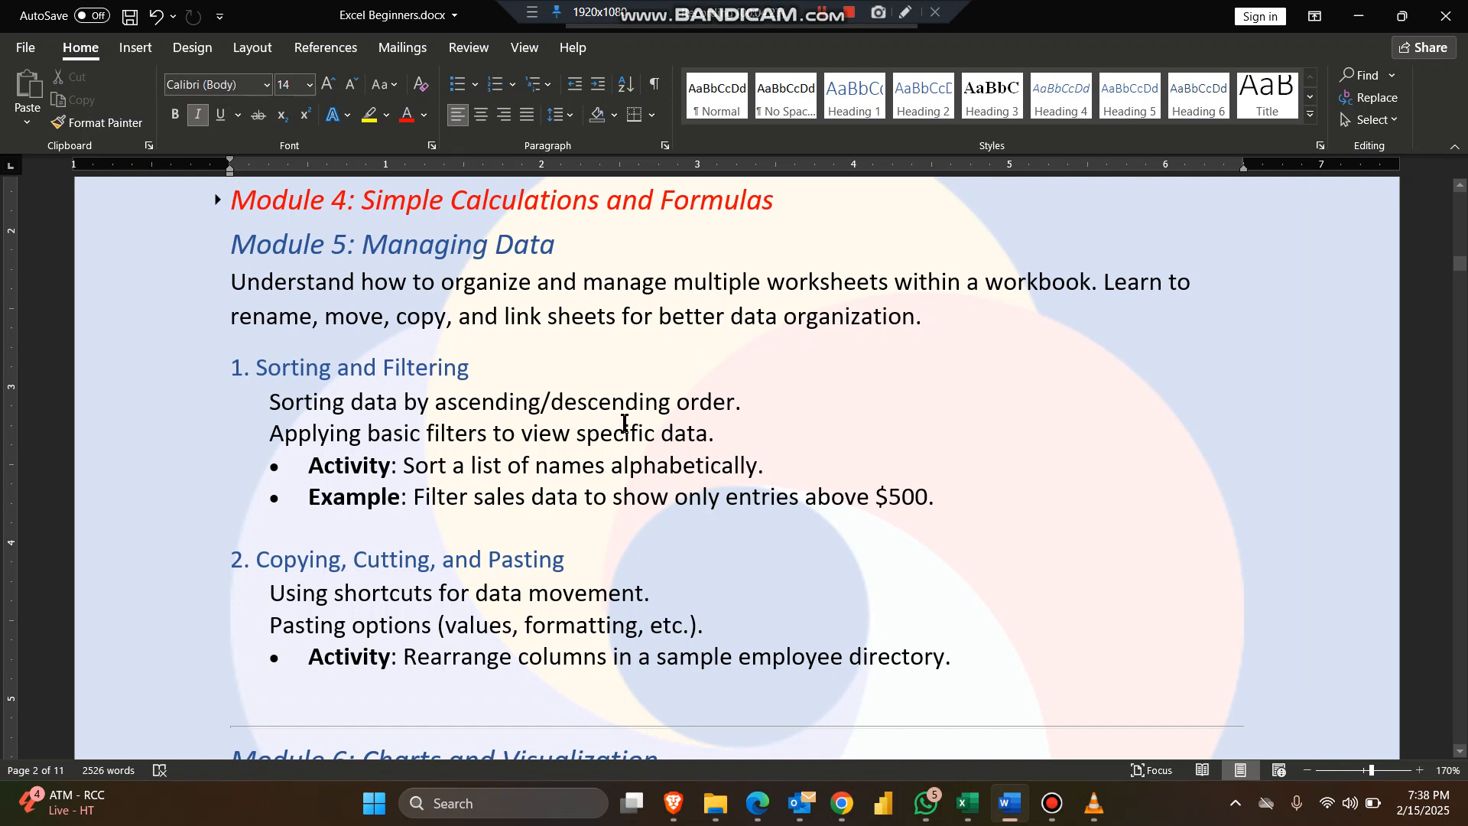
{"action": "key", "text": "alt+Tab"}
{"action": "key", "text": "alt+Tab"}
{"action": "key", "text": "alt+Tab"}
{"action": "left_click", "coordinate": [405, 328]}
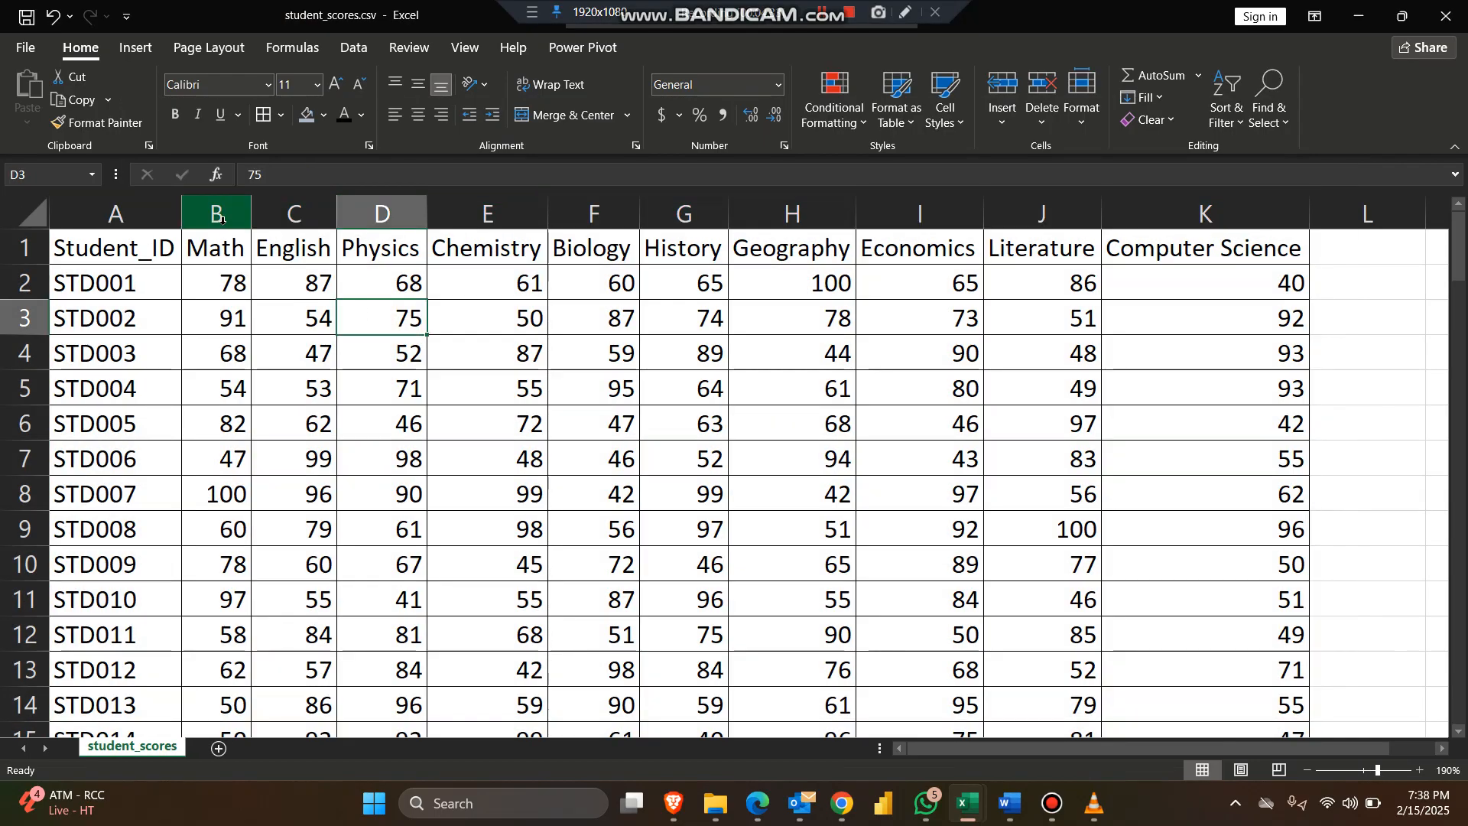
Sort the student records by the Math column from smallest to largest, expanding the selection to the adjacent data
{"action": "left_click", "coordinate": [217, 218]}
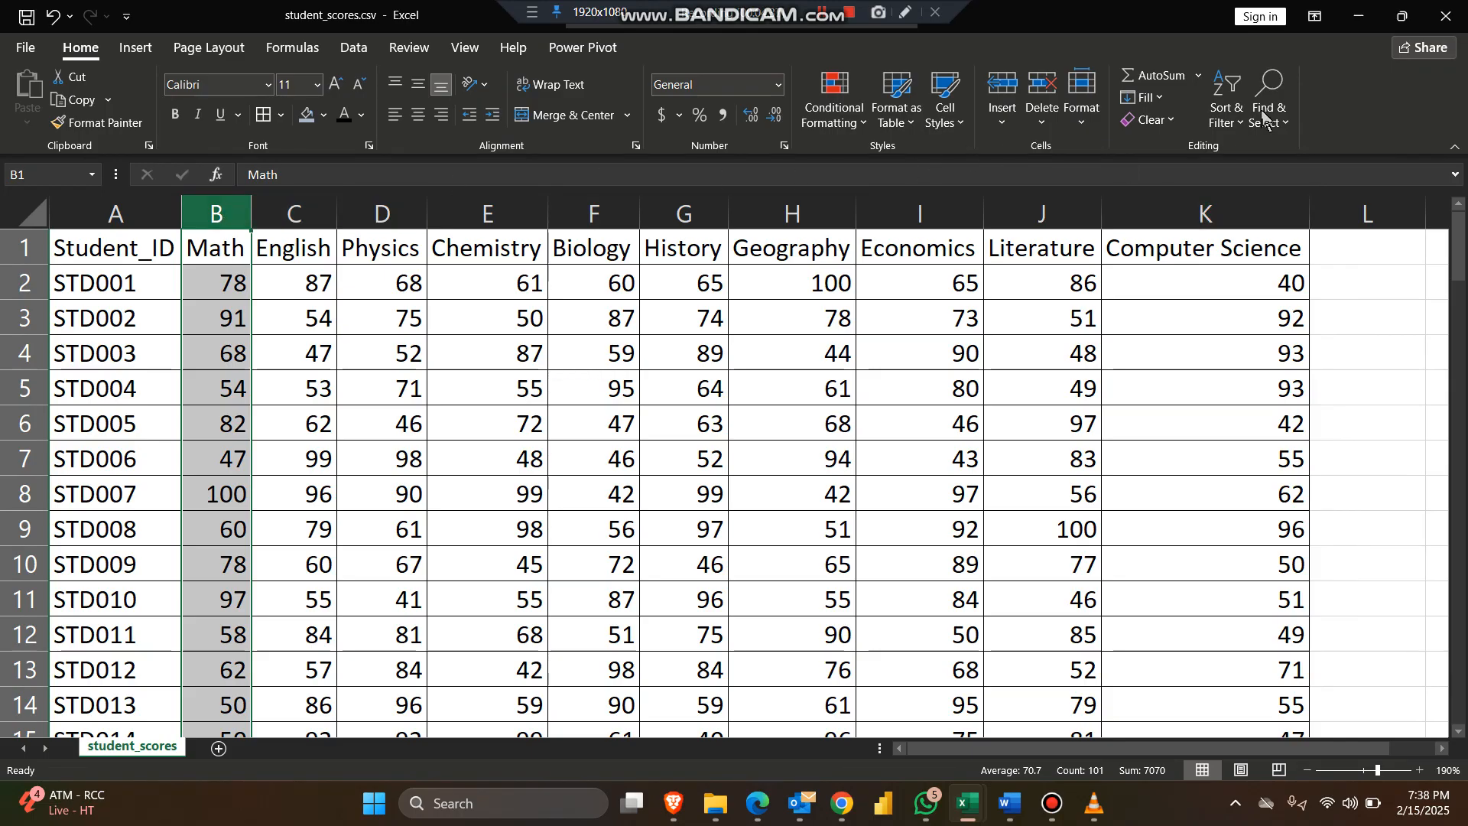
{"action": "left_click", "coordinate": [1220, 98]}
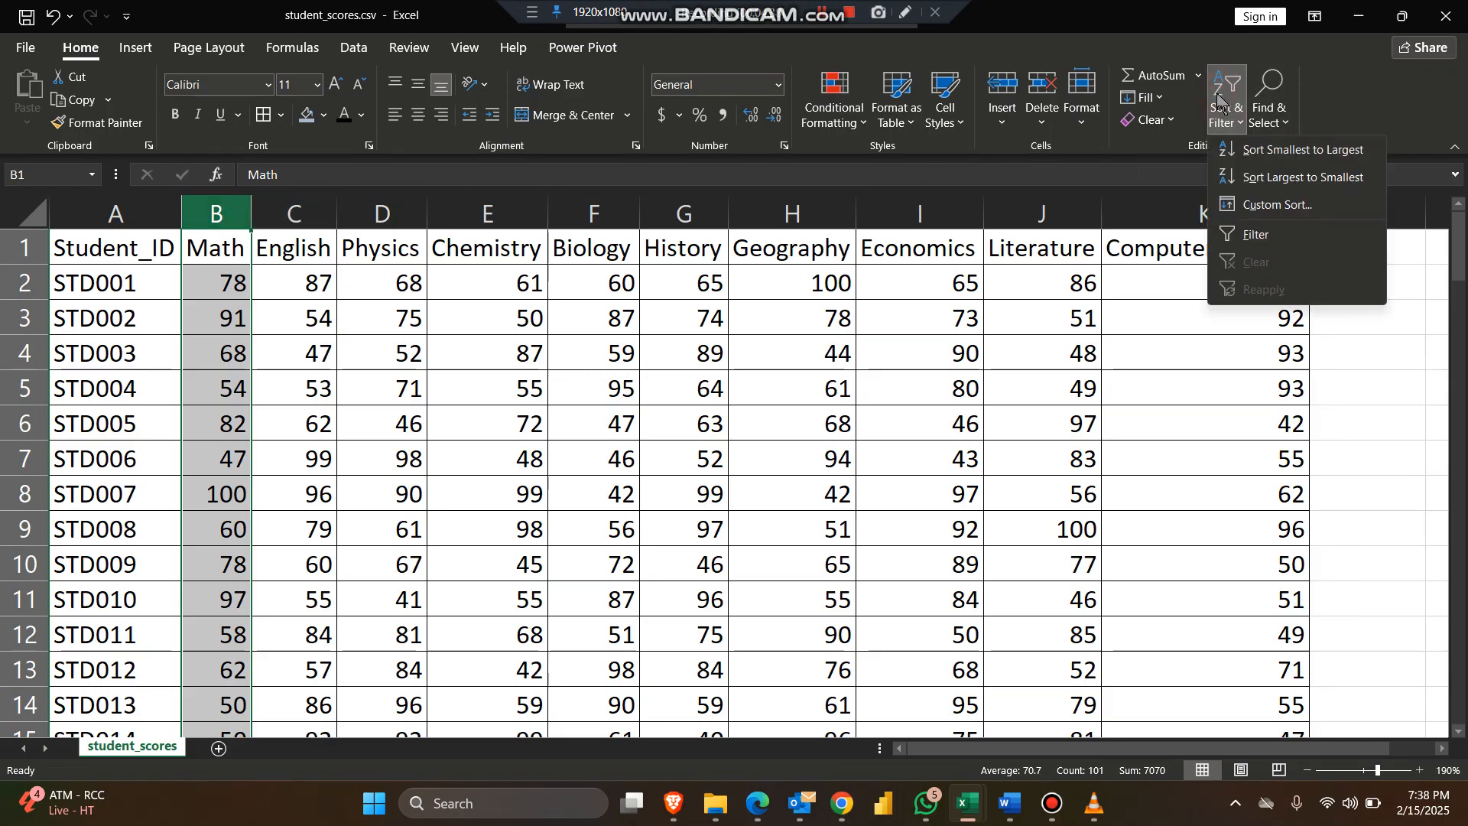
{"action": "left_click", "coordinate": [1344, 158]}
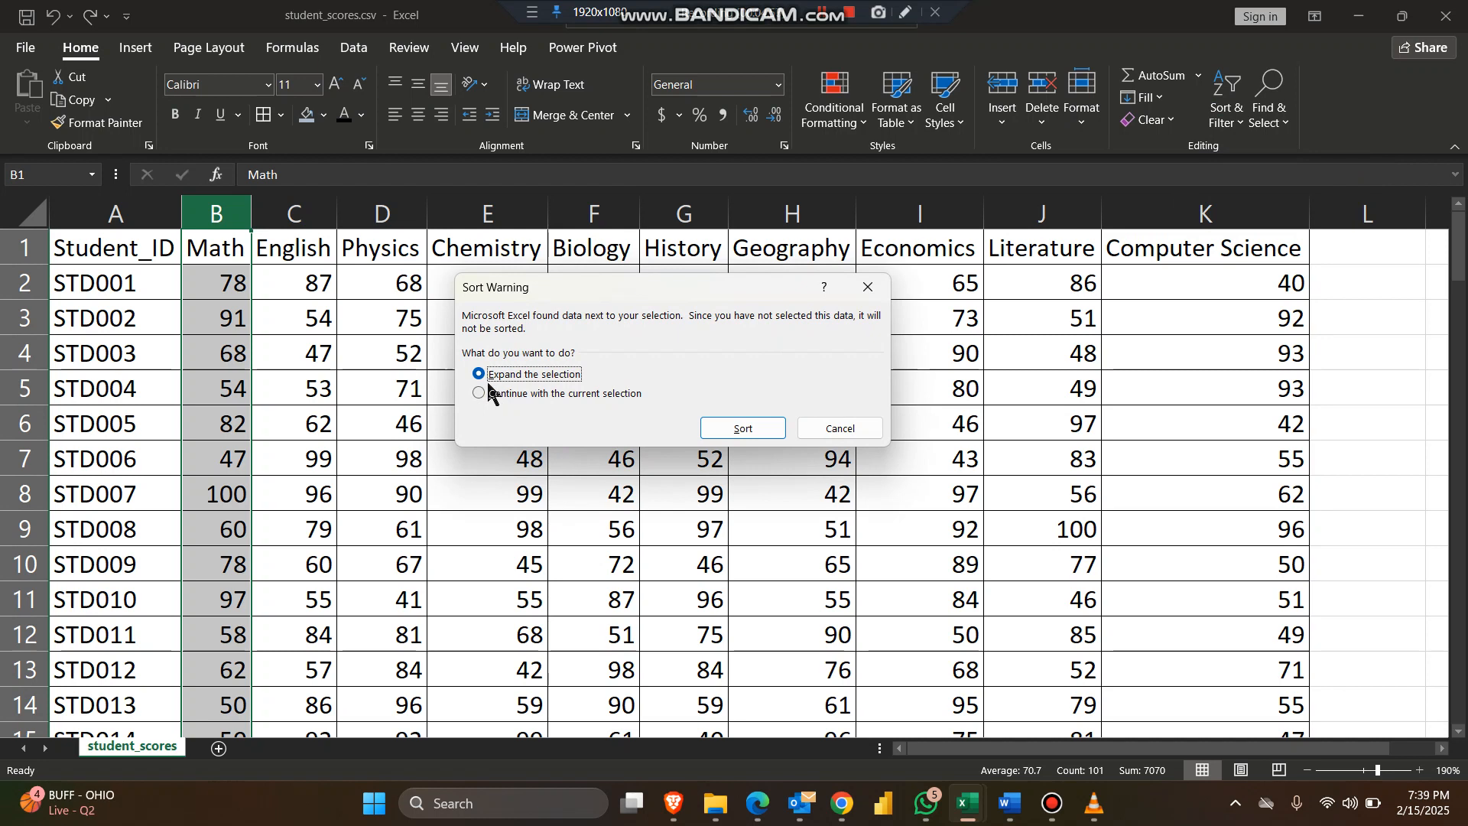
{"action": "left_click", "coordinate": [737, 427]}
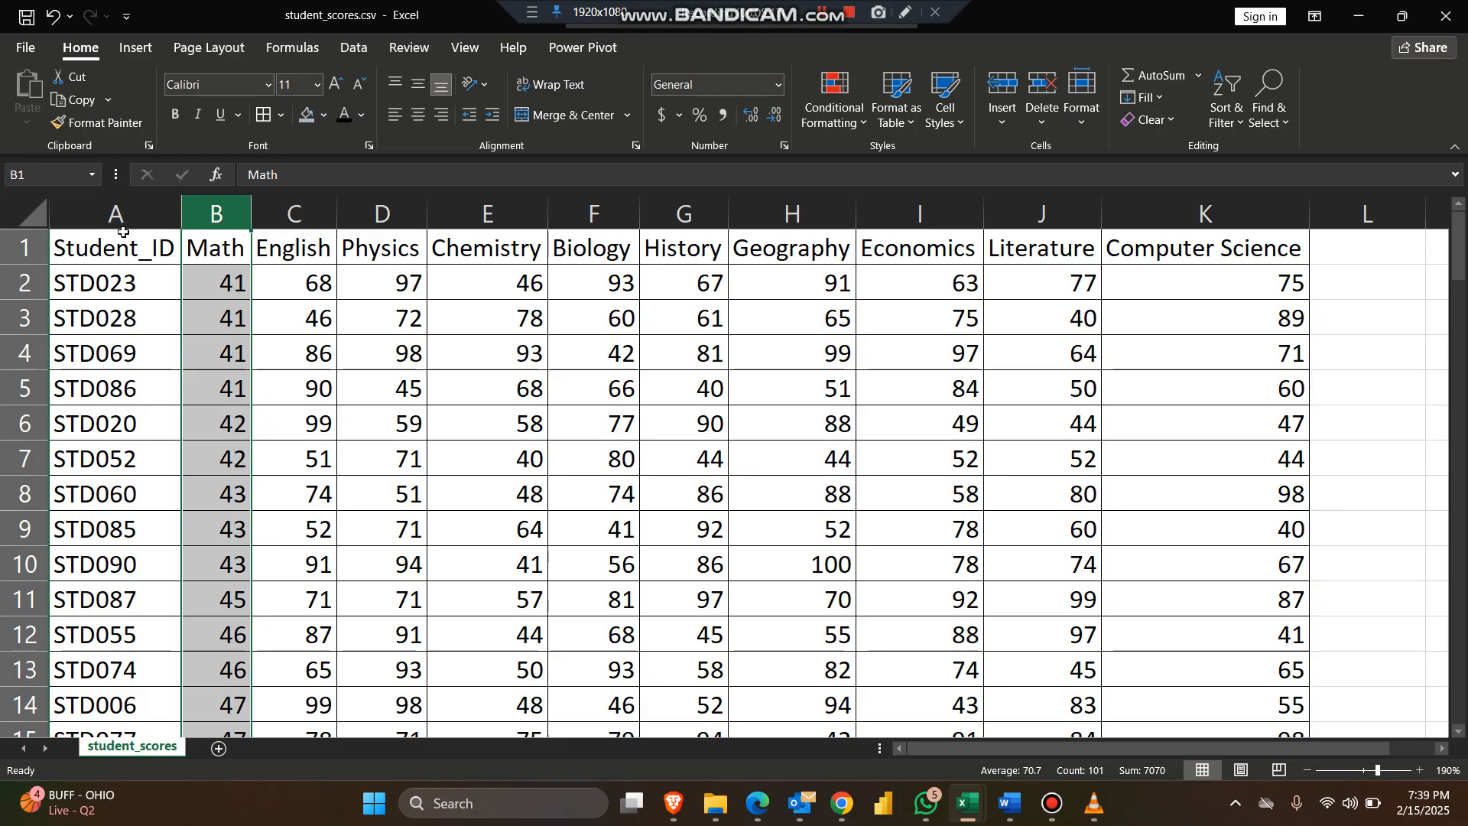
Sort the records by the Student_ID column from A to Z, expanding the selection to the adjacent data
{"action": "left_click", "coordinate": [134, 206]}
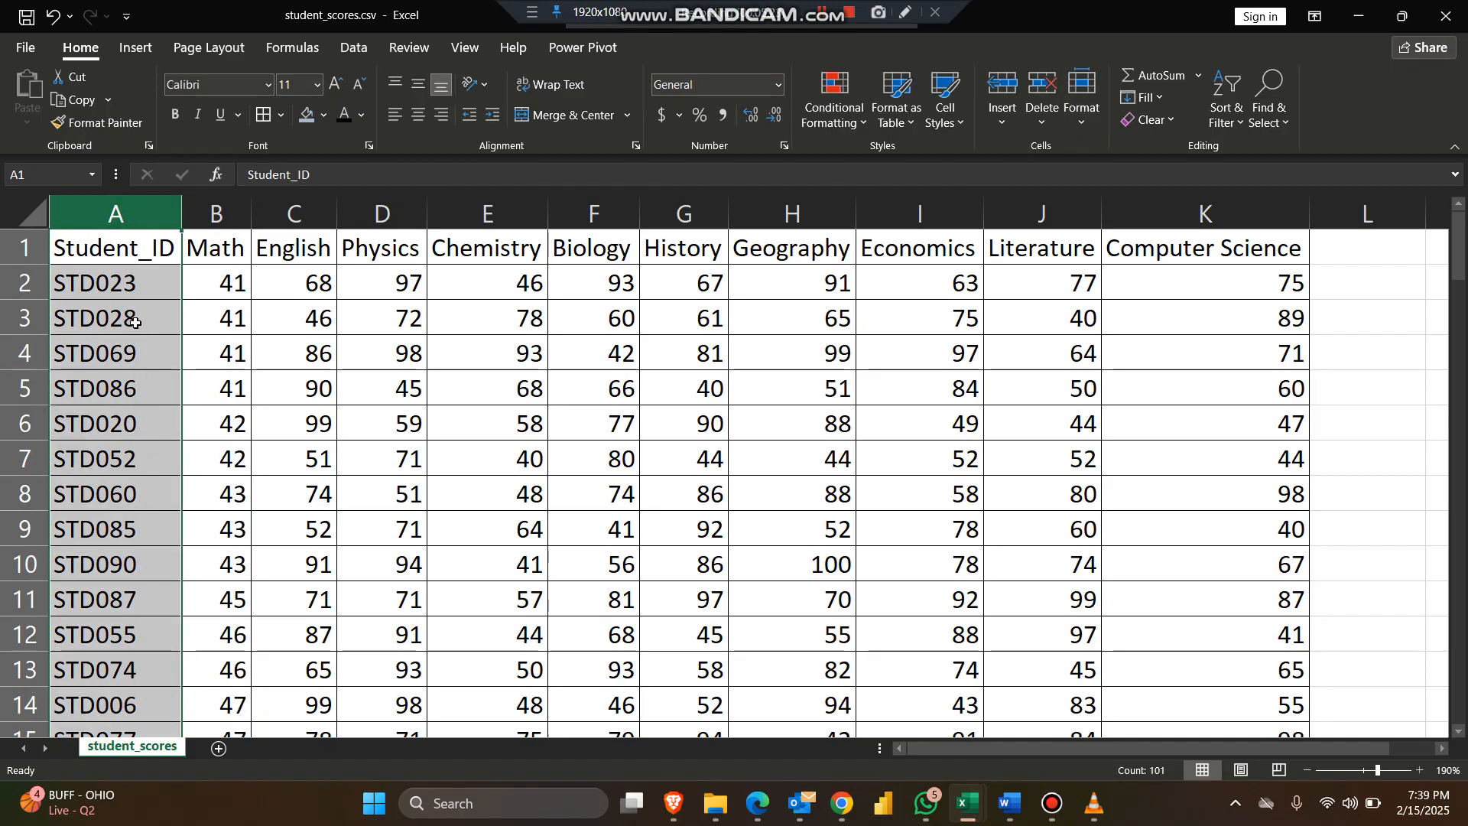
{"action": "left_click", "coordinate": [1236, 89]}
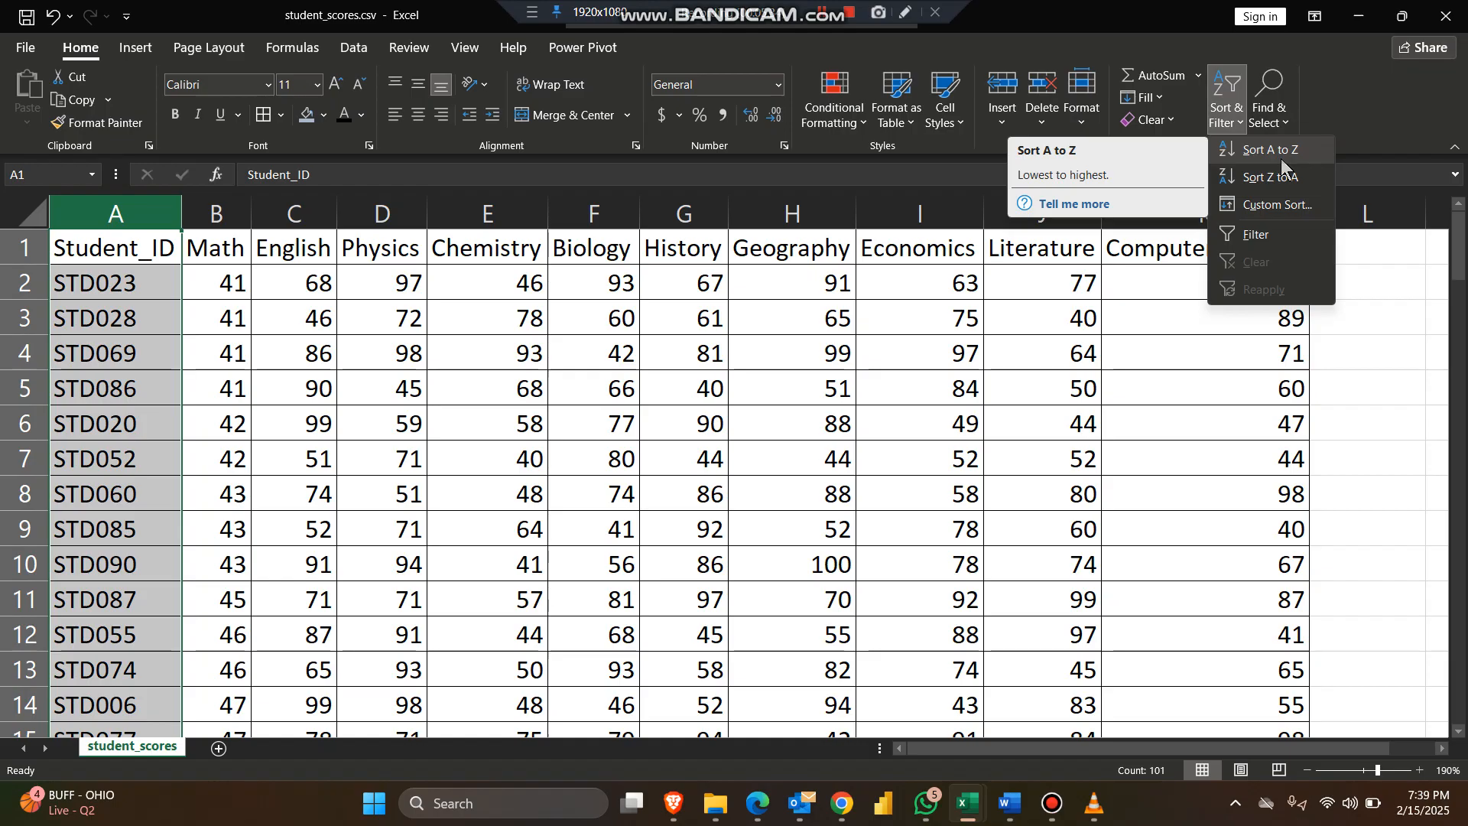
{"action": "left_click", "coordinate": [1301, 154]}
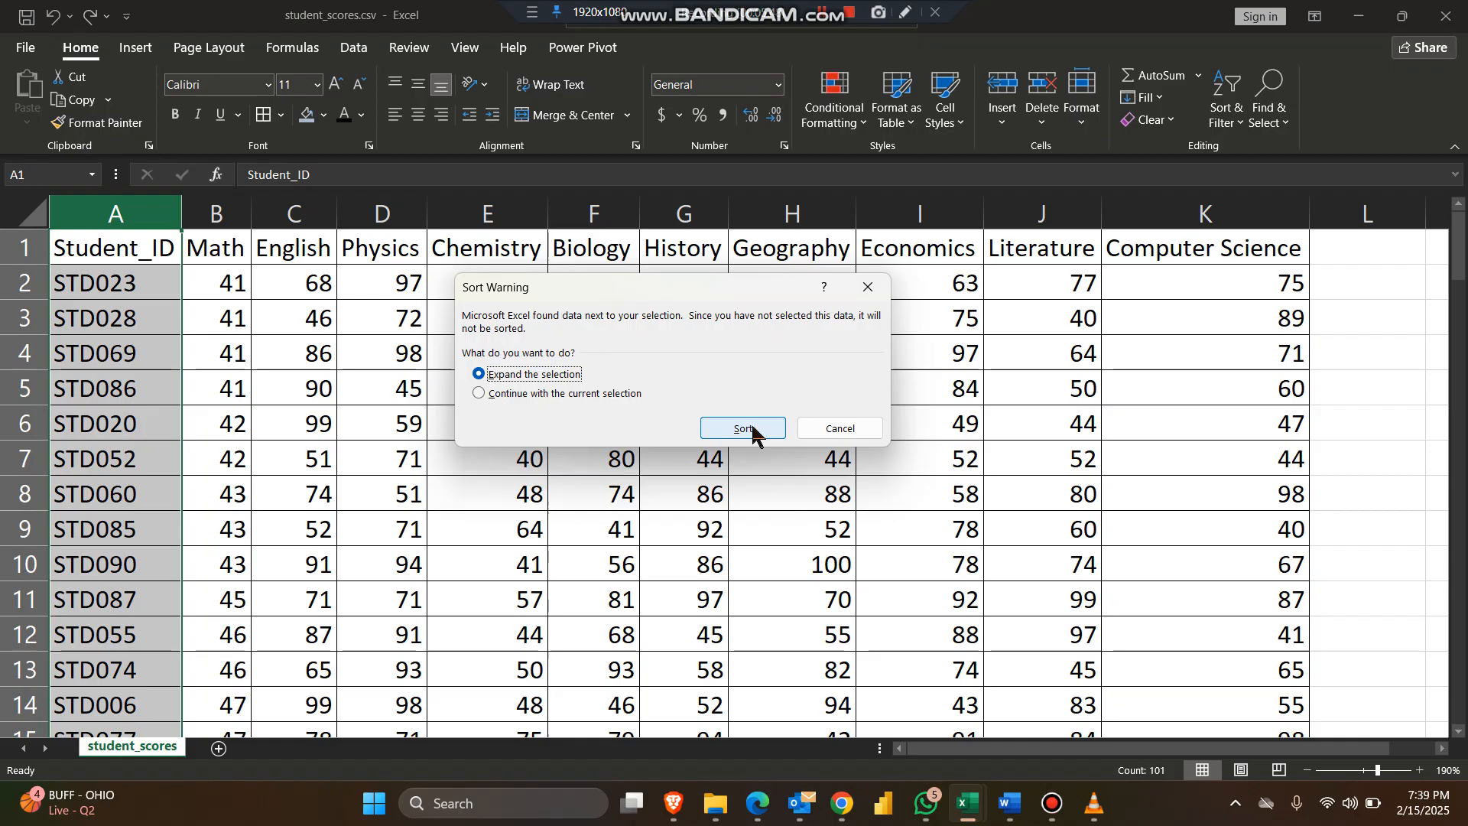
{"action": "left_click", "coordinate": [743, 428]}
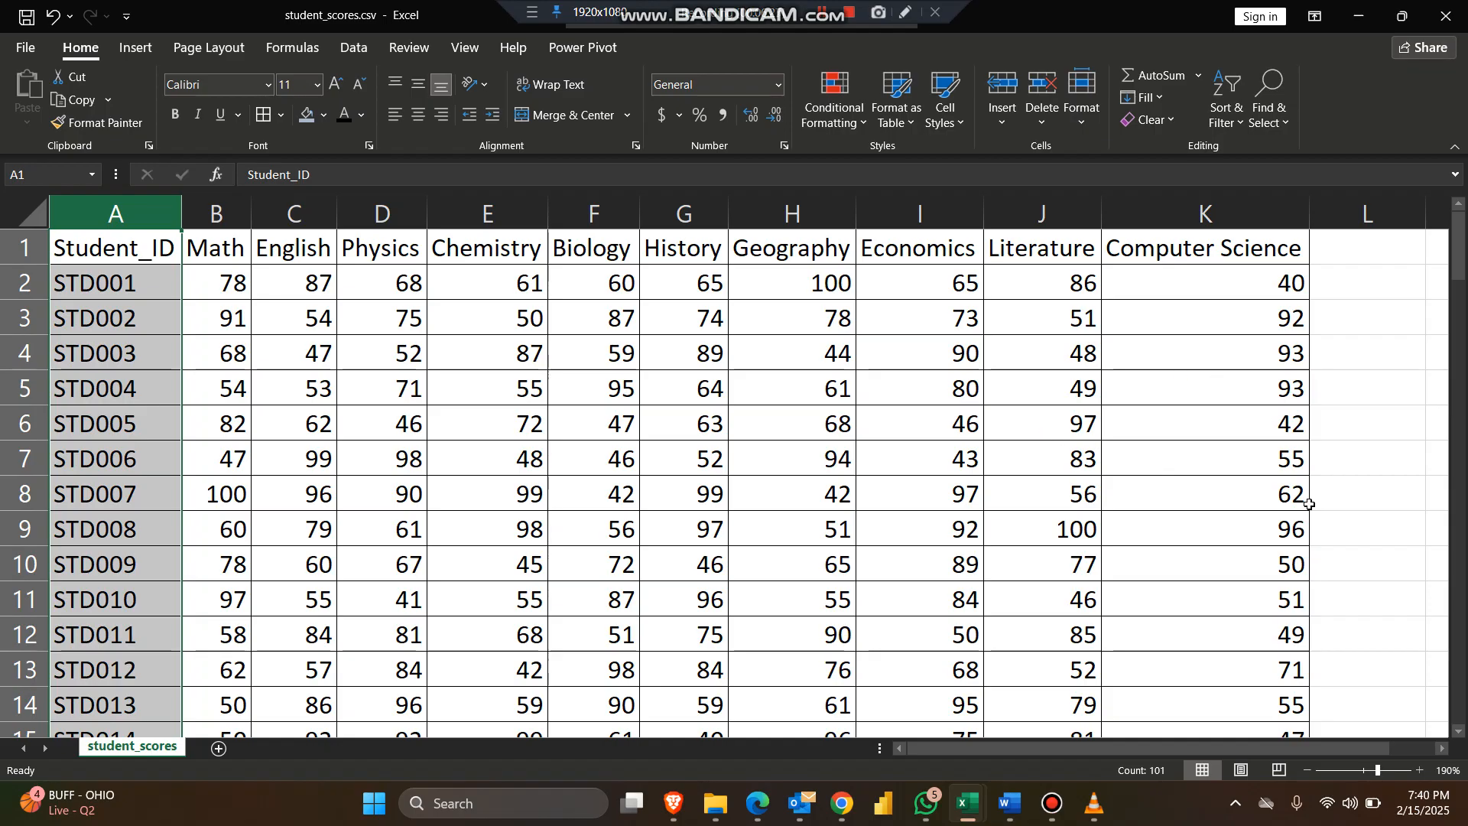
Convert the whole dataset, A1 through K101, into a table with headers
{"action": "left_click", "coordinate": [612, 377]}
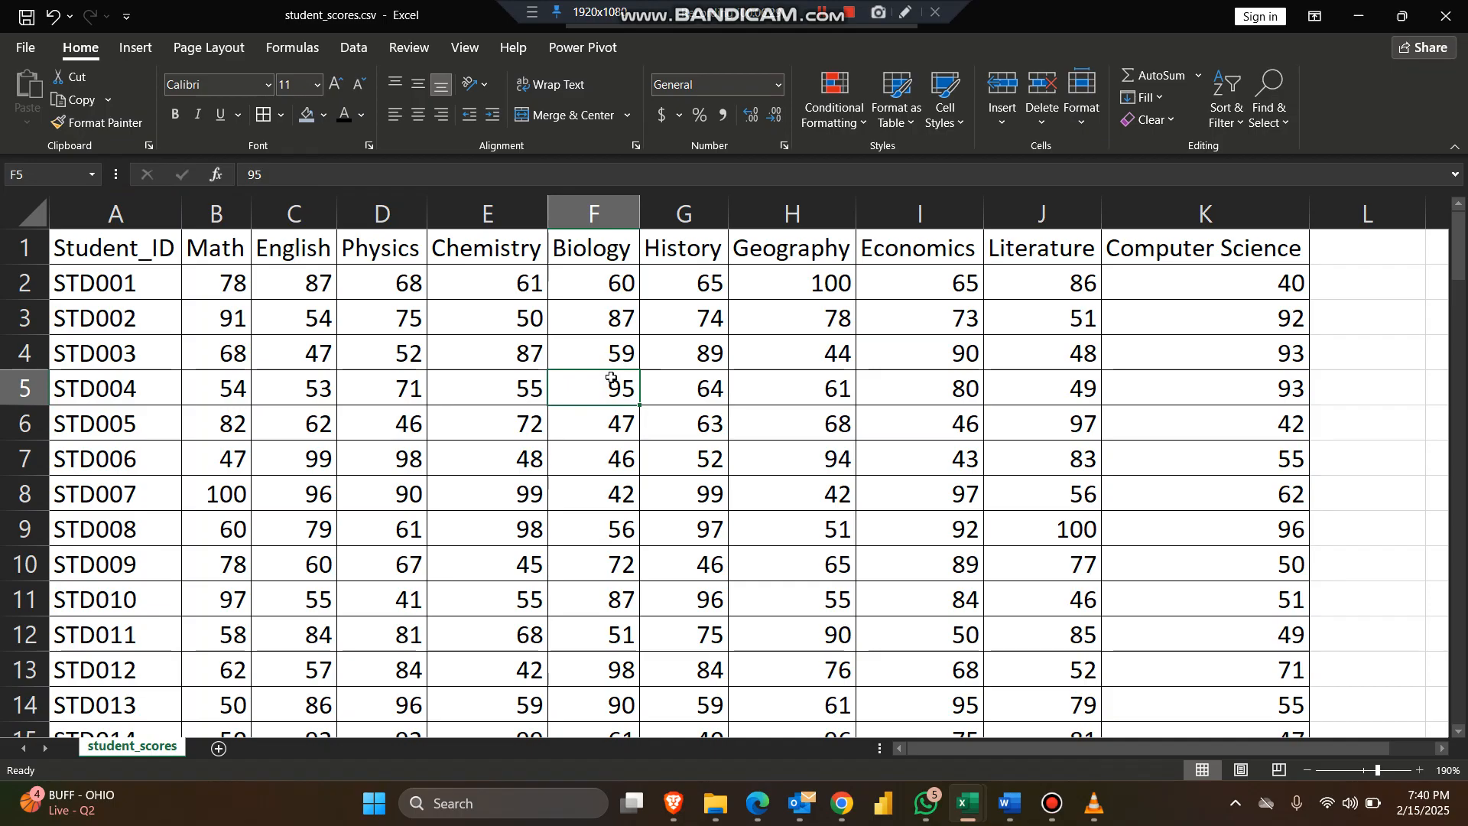
{"action": "key", "text": "ctrl+a"}
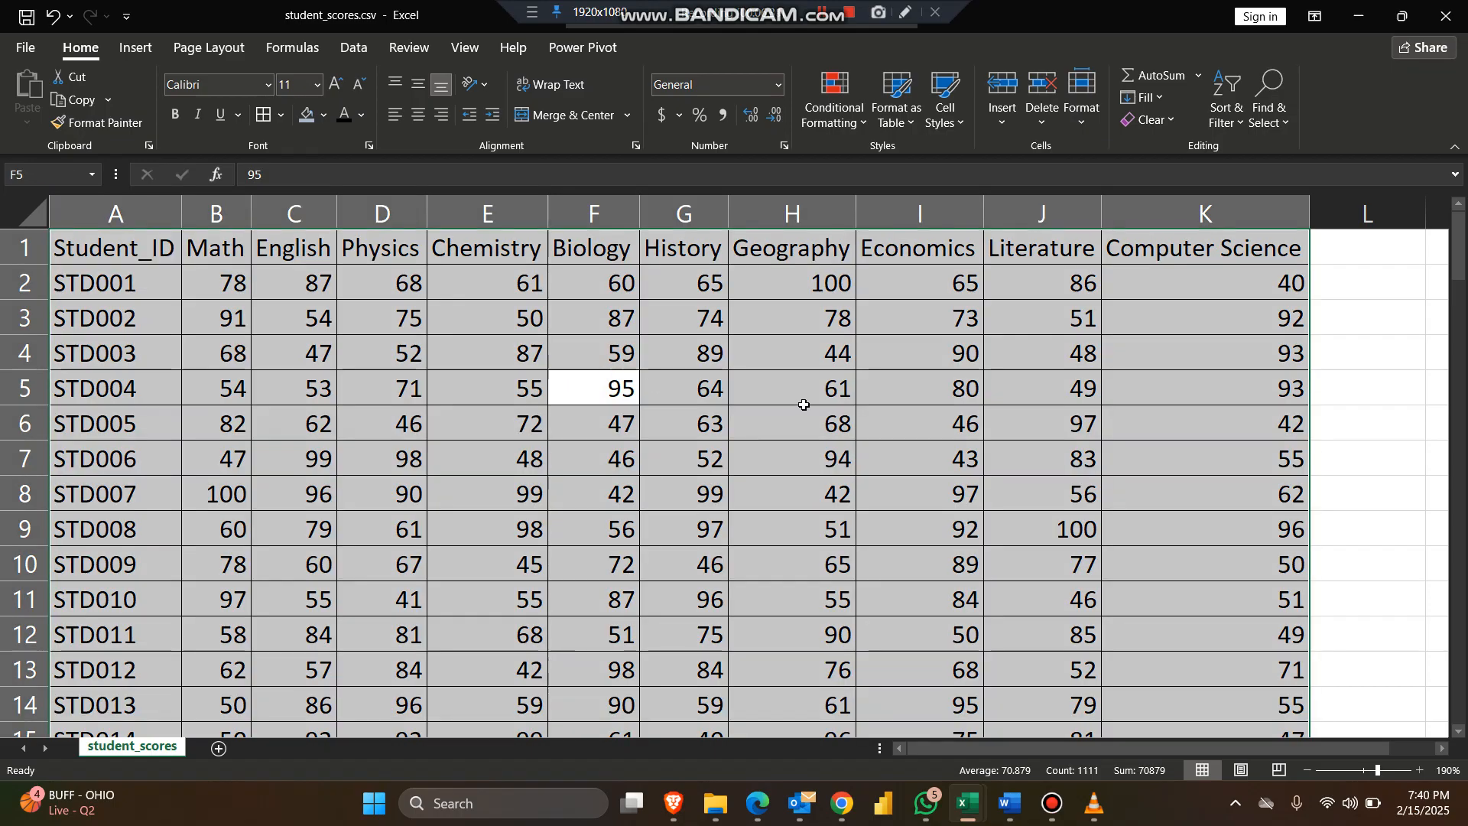
{"action": "scroll", "coordinate": [804, 405], "scroll_direction": "down", "scroll_amount": 20}
{"action": "scroll", "coordinate": [803, 404], "scroll_direction": "down", "scroll_amount": 8}
{"action": "scroll", "coordinate": [804, 403], "scroll_direction": "up", "scroll_amount": 12}
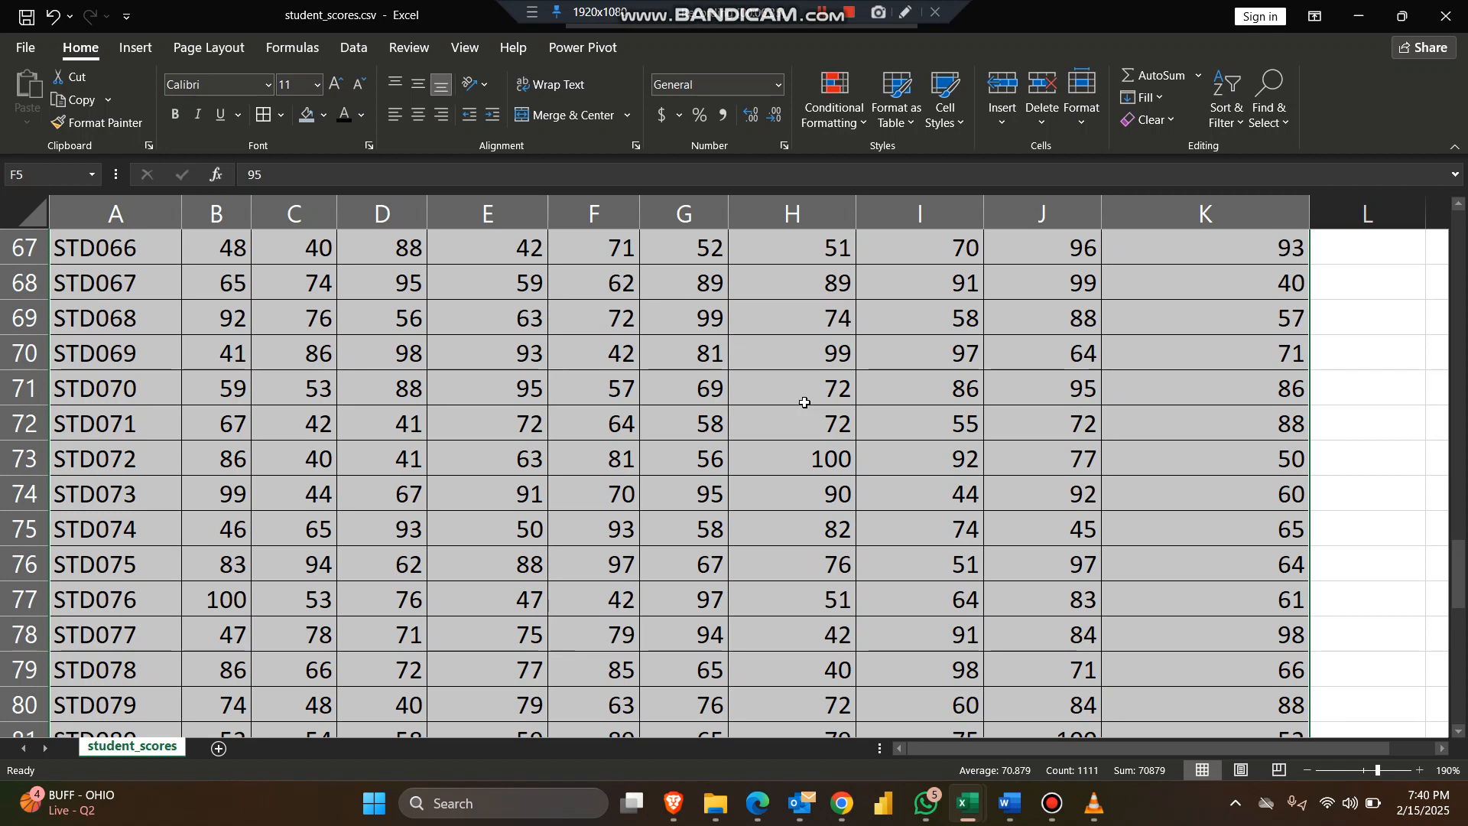
{"action": "scroll", "coordinate": [805, 403], "scroll_direction": "up", "scroll_amount": 5}
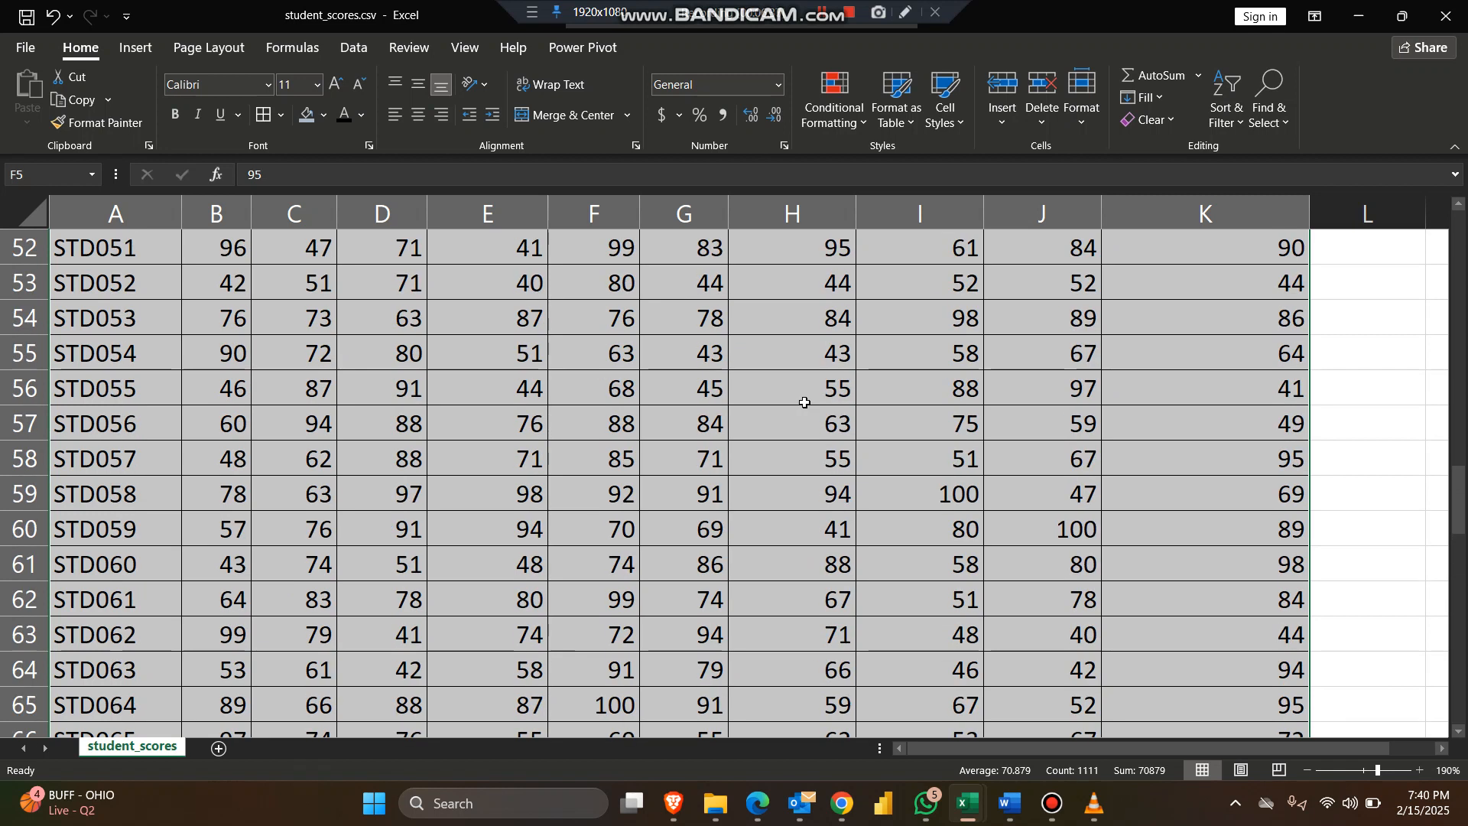
{"action": "key", "text": "ctrl+t"}
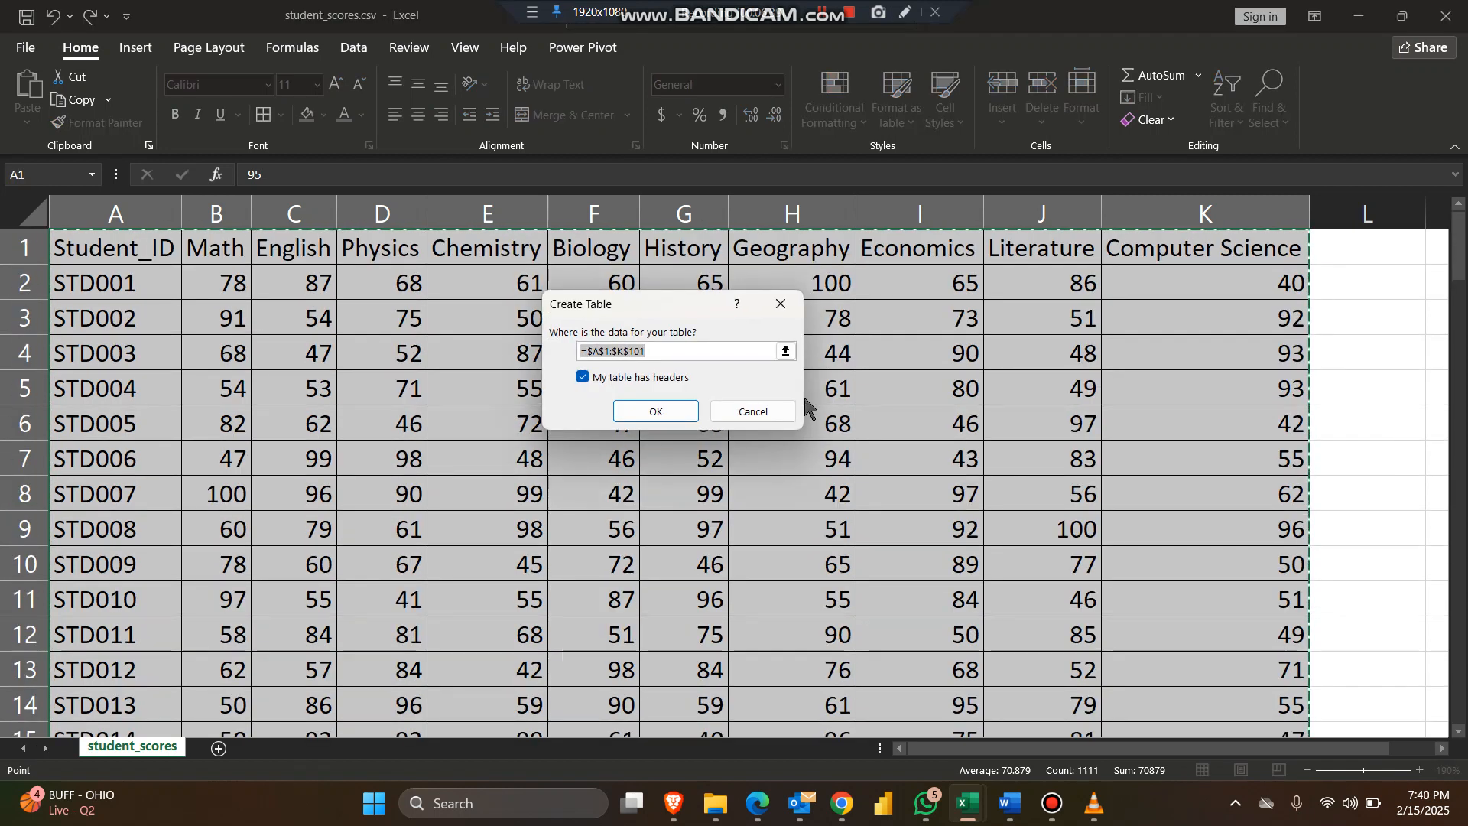
{"action": "left_click", "coordinate": [670, 415]}
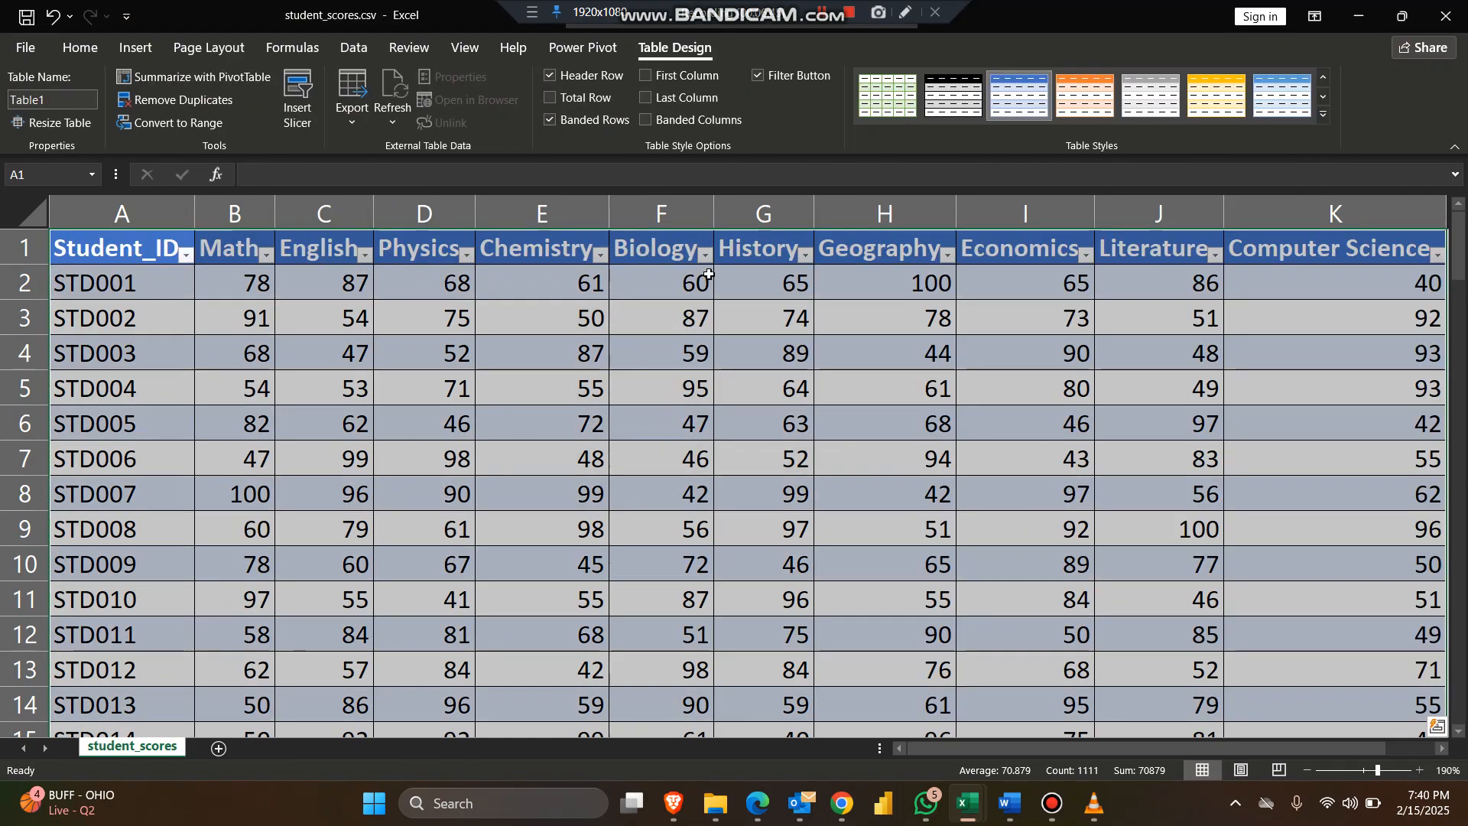
Sort the table by Math from smallest to largest using the column's filter options
{"action": "left_click", "coordinate": [266, 254]}
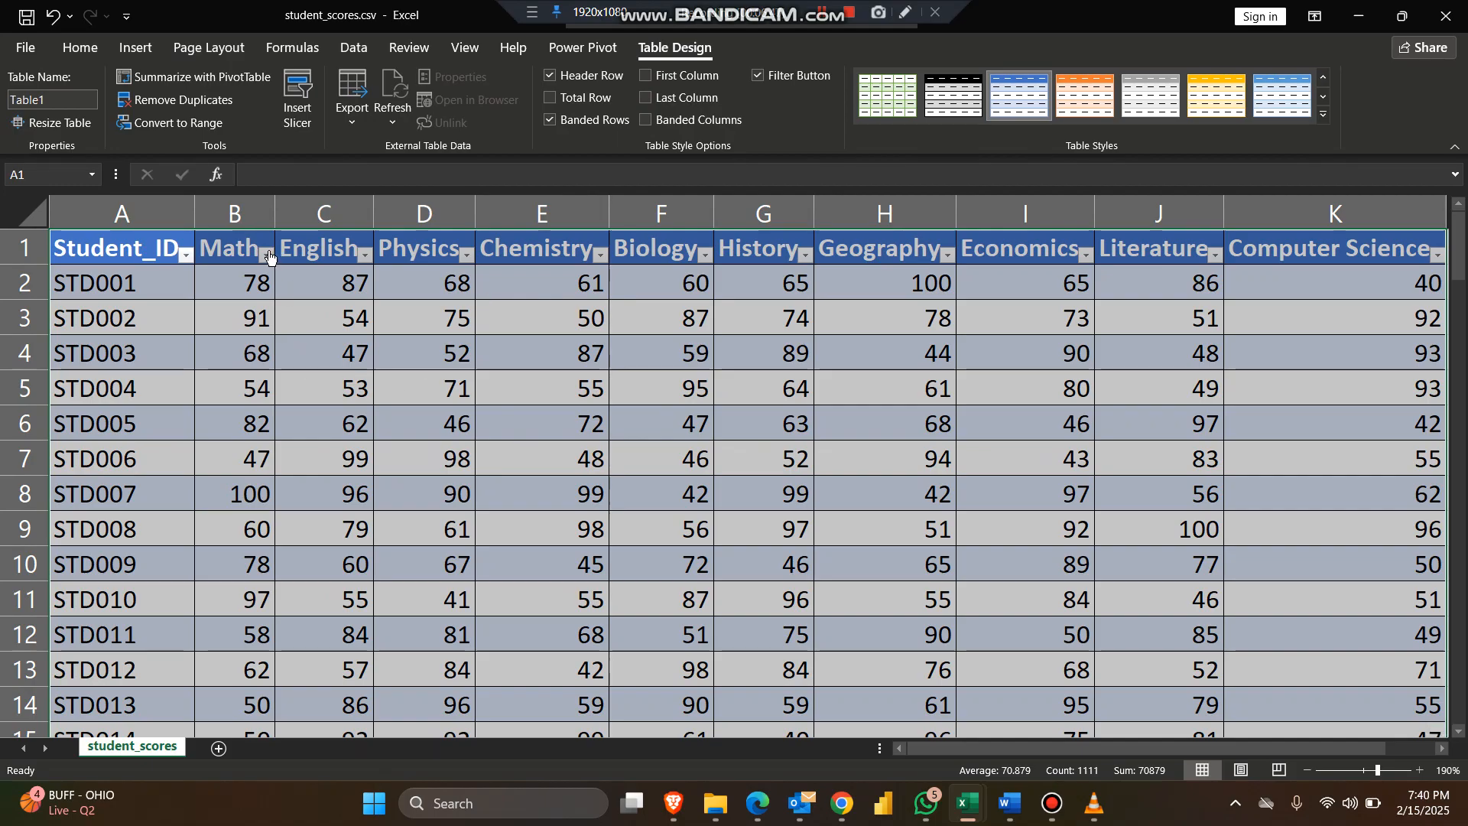
{"action": "left_click", "coordinate": [327, 289]}
{"action": "left_click", "coordinate": [230, 246]}
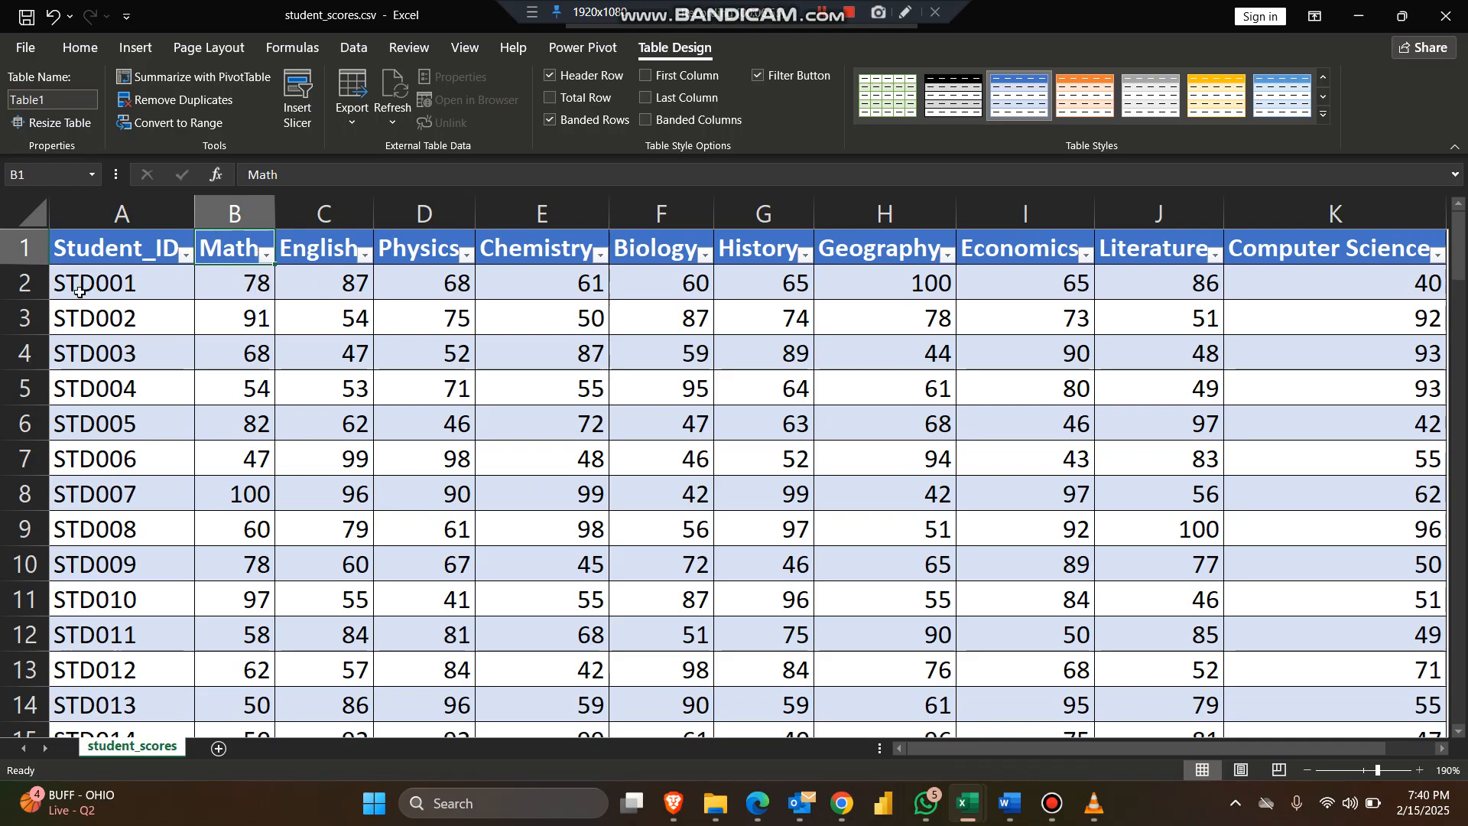
{"action": "left_click", "coordinate": [185, 254]}
{"action": "left_click", "coordinate": [304, 268]}
{"action": "left_click", "coordinate": [266, 254]}
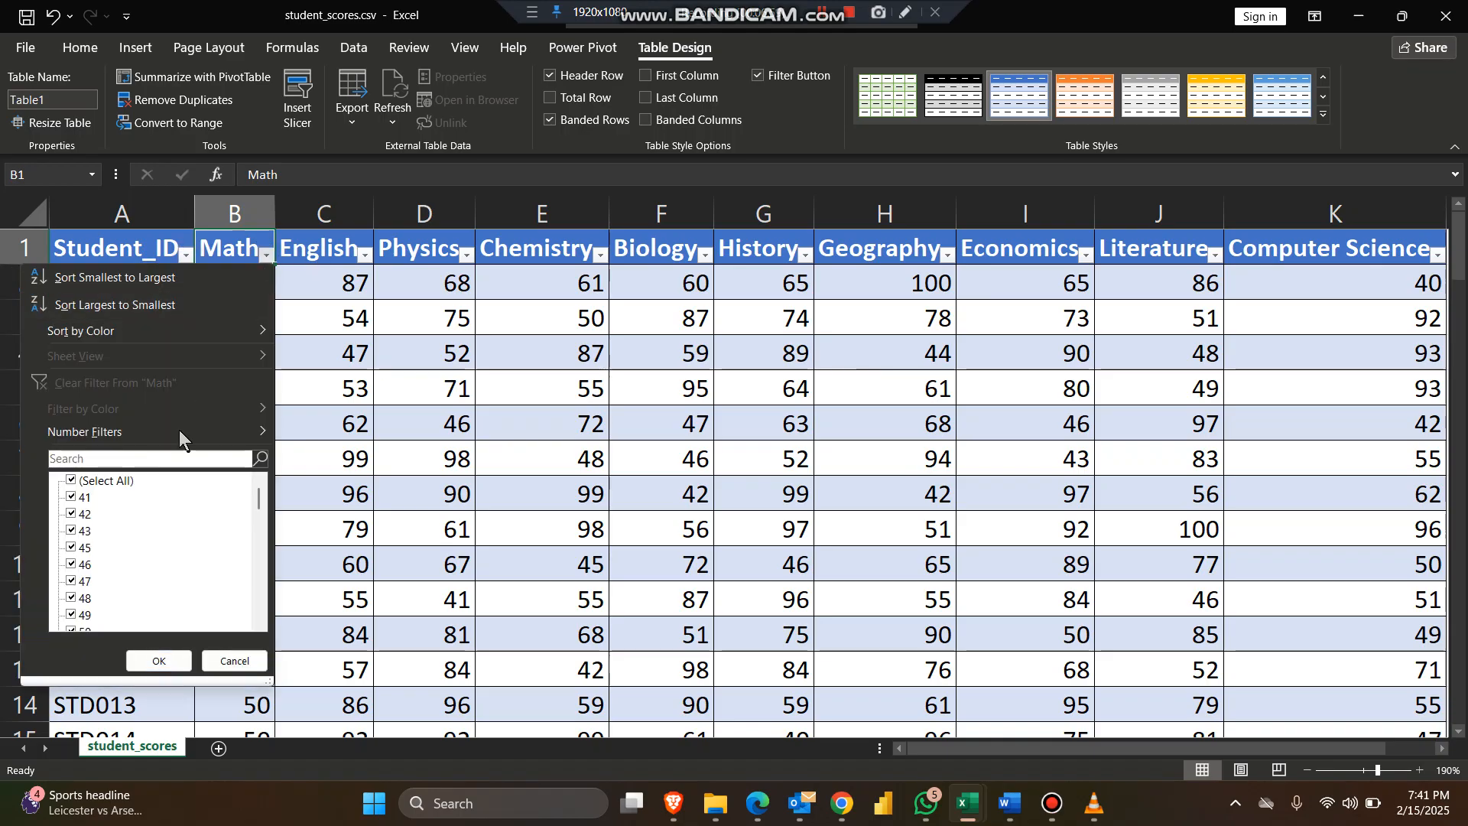
{"action": "left_click", "coordinate": [169, 283]}
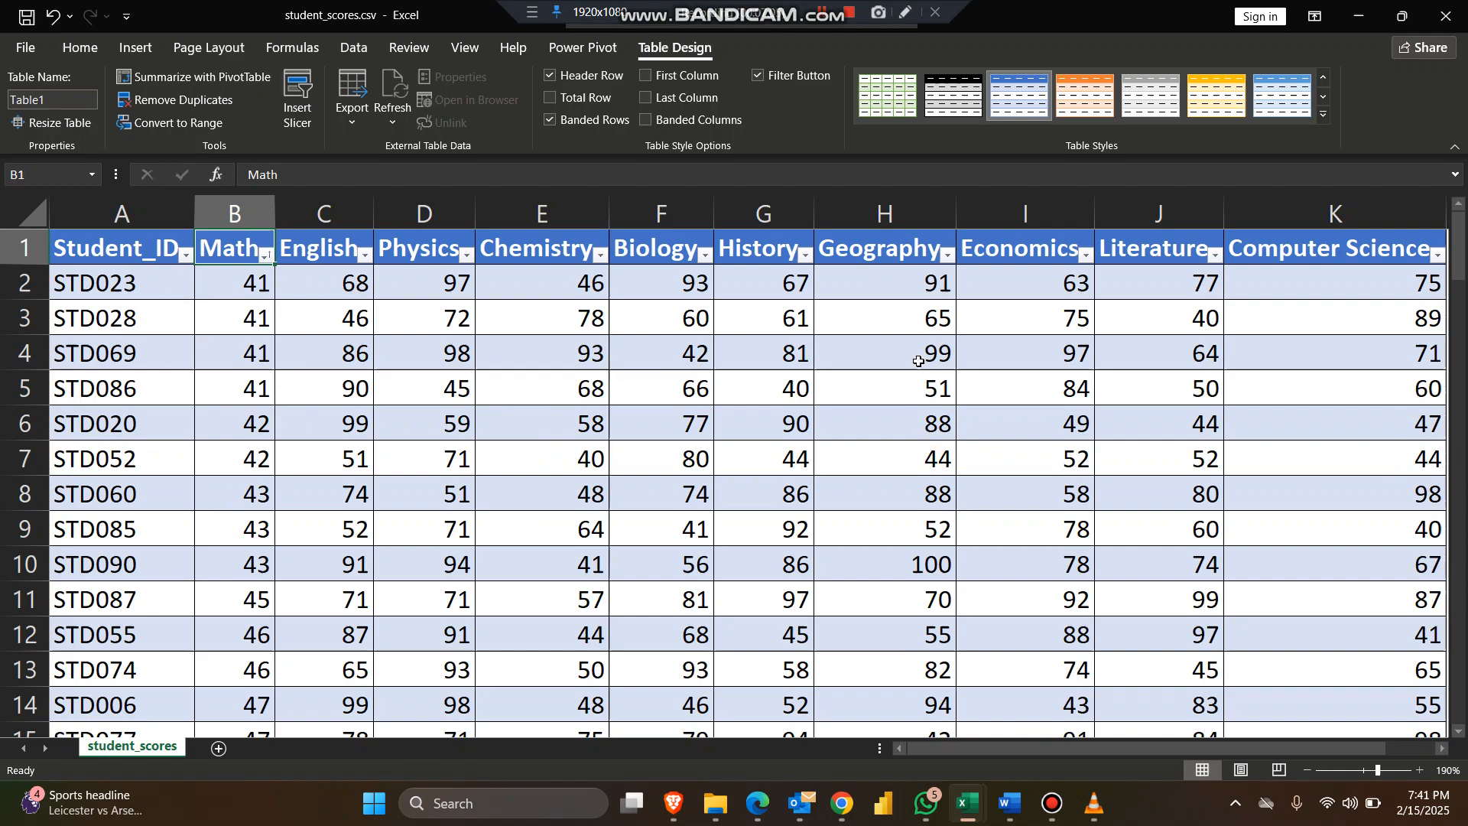
Sort the table by Biology from smallest to largest, and re-sort it by Student_ID from A to Z
{"action": "left_click", "coordinate": [702, 258]}
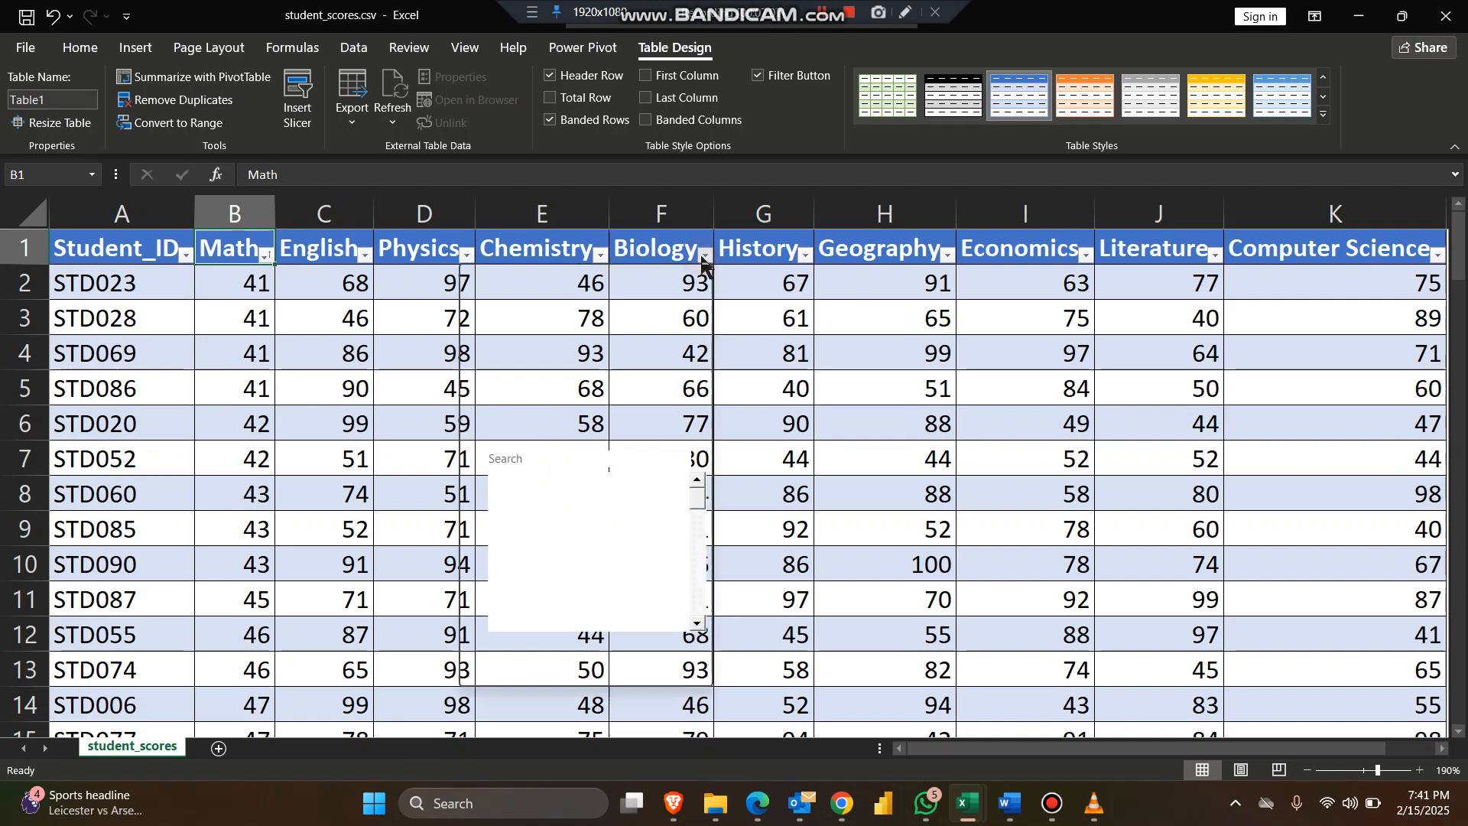
{"action": "left_click", "coordinate": [620, 280]}
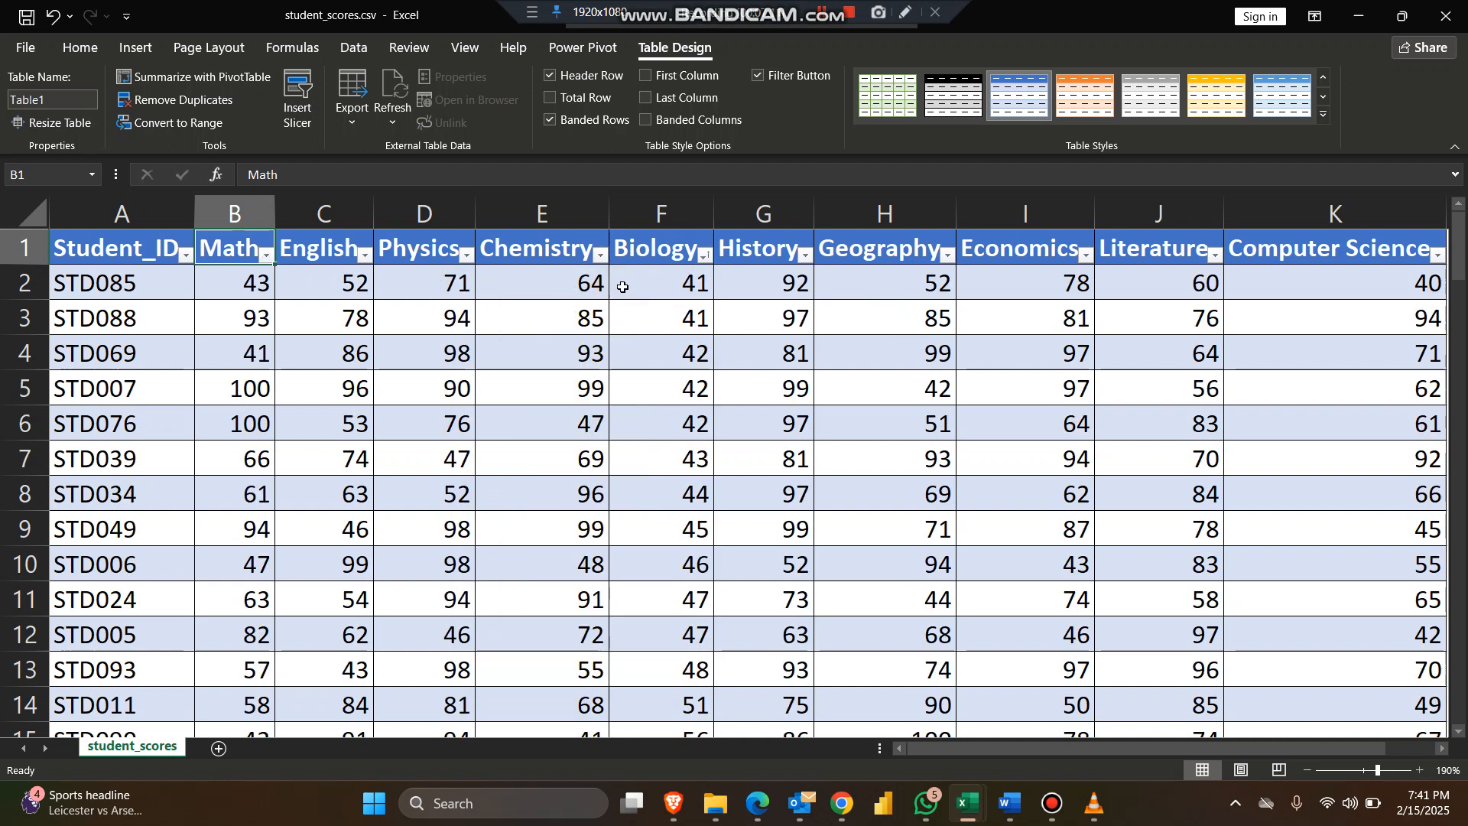
{"action": "left_click", "coordinate": [186, 256]}
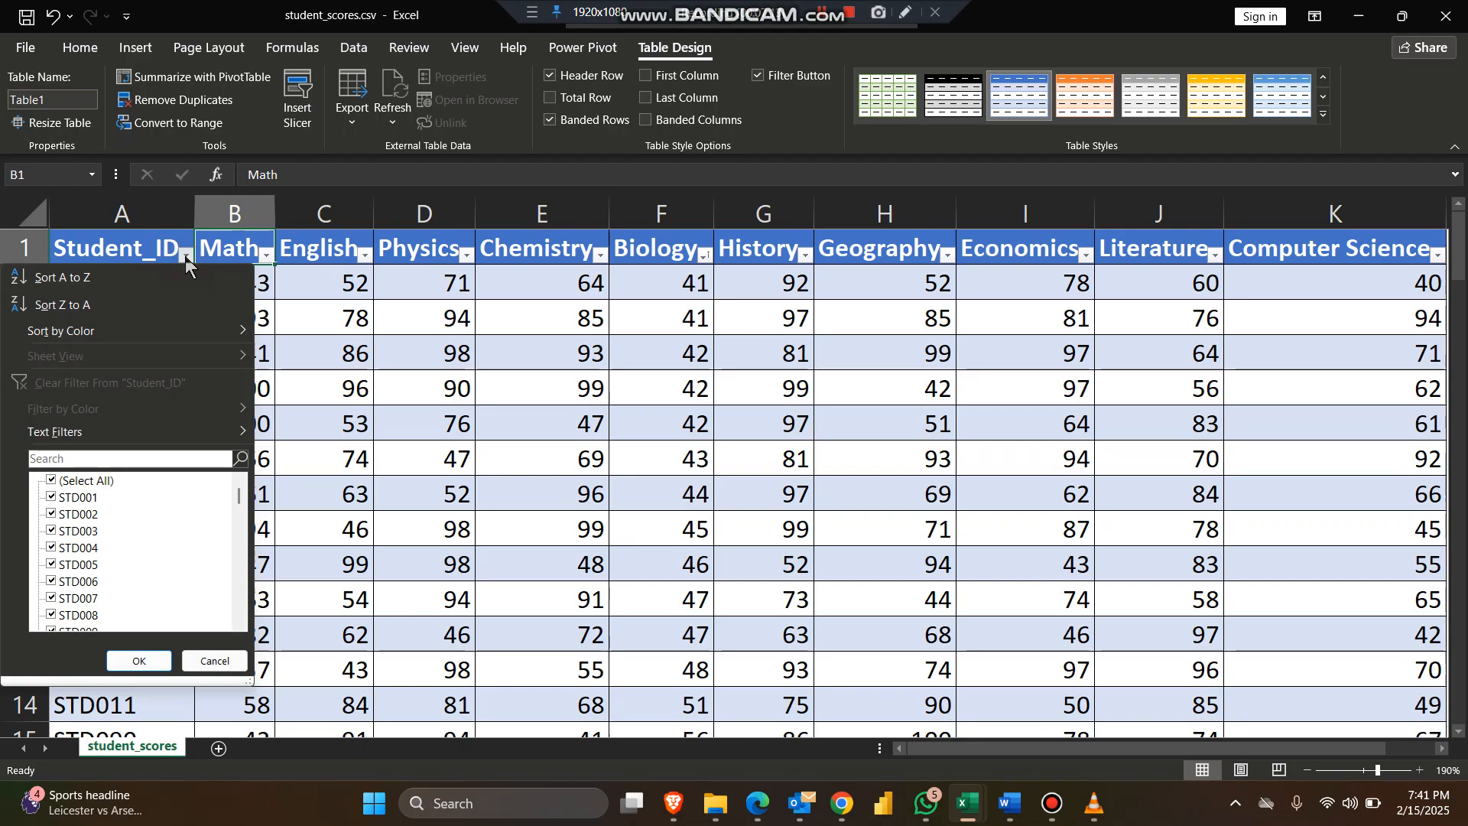
{"action": "left_click", "coordinate": [158, 283]}
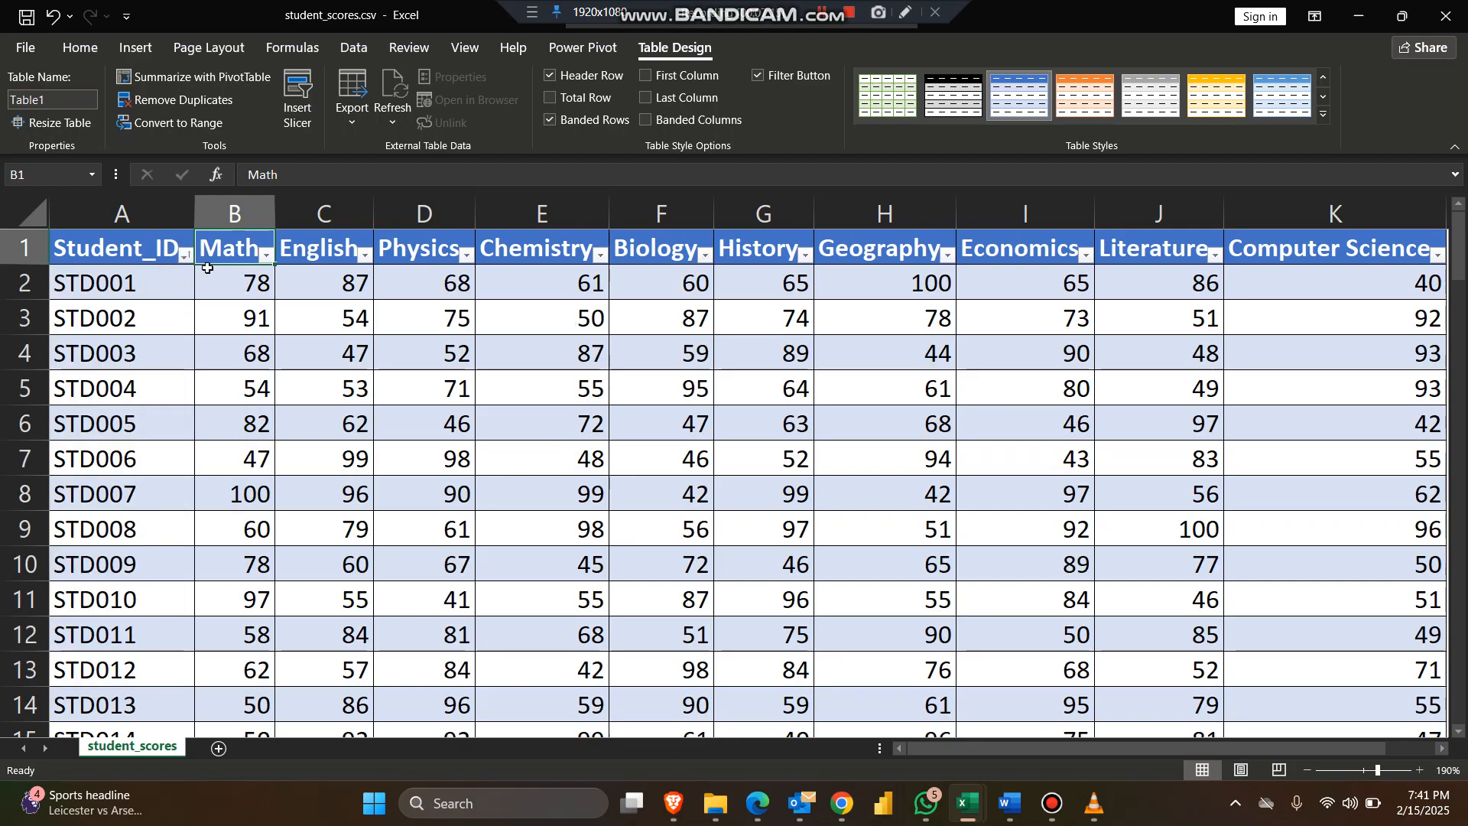
Reverse the table's Student_ID order with Sort Z to A, and return it to Sort A to Z
{"action": "left_click", "coordinate": [188, 255]}
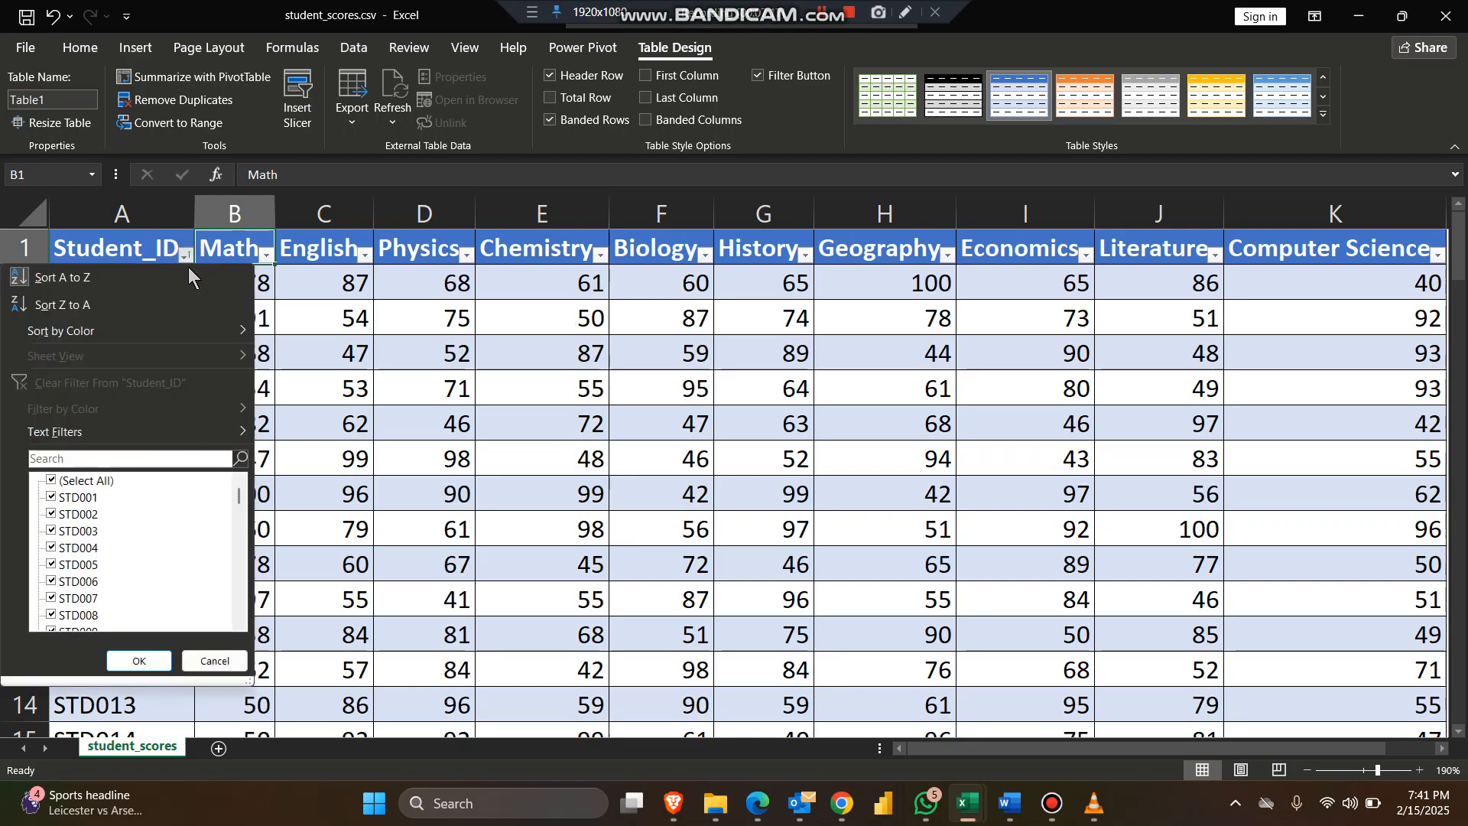
{"action": "left_click", "coordinate": [165, 301]}
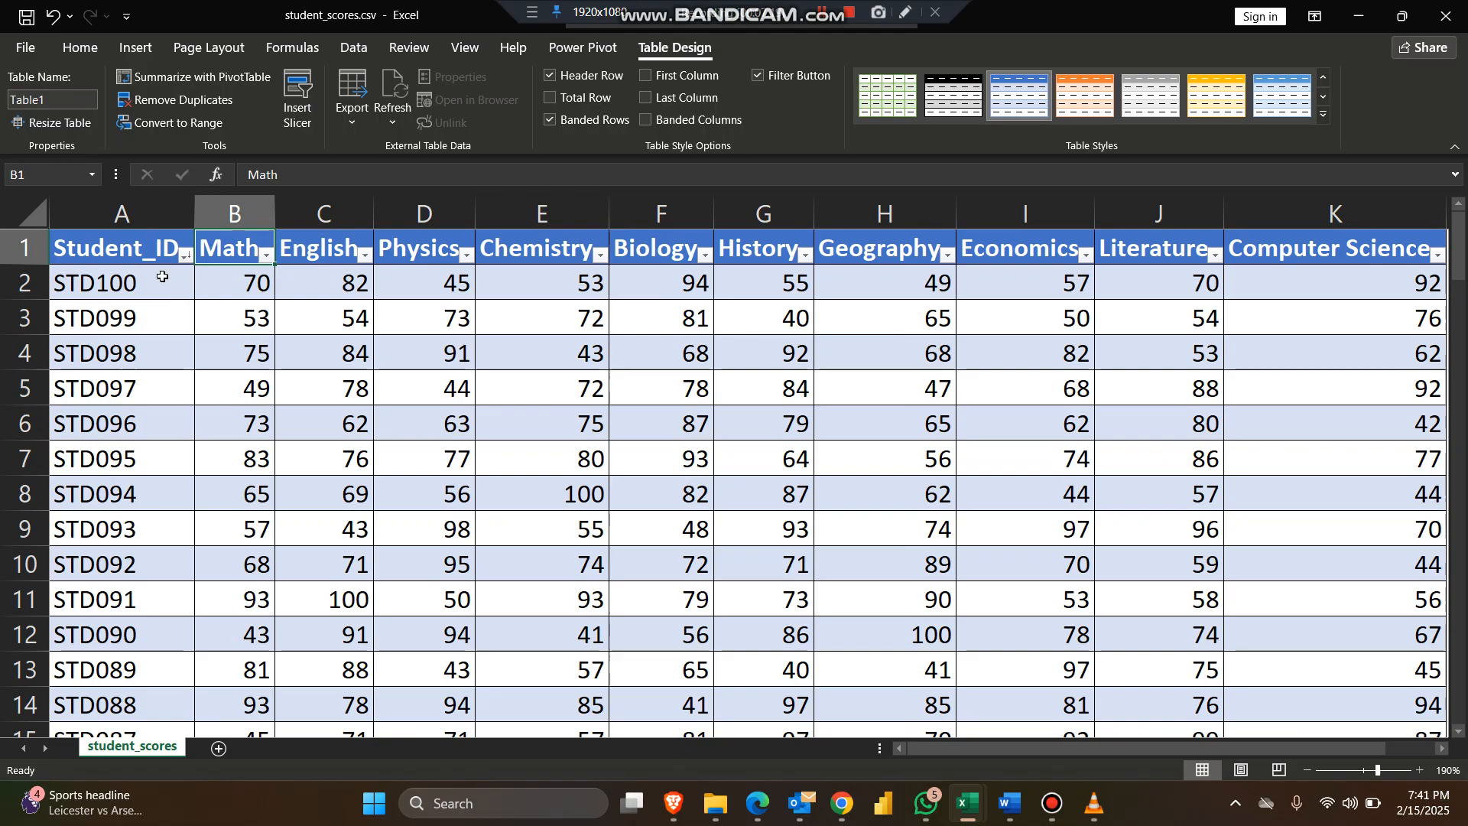
{"action": "left_click", "coordinate": [186, 257]}
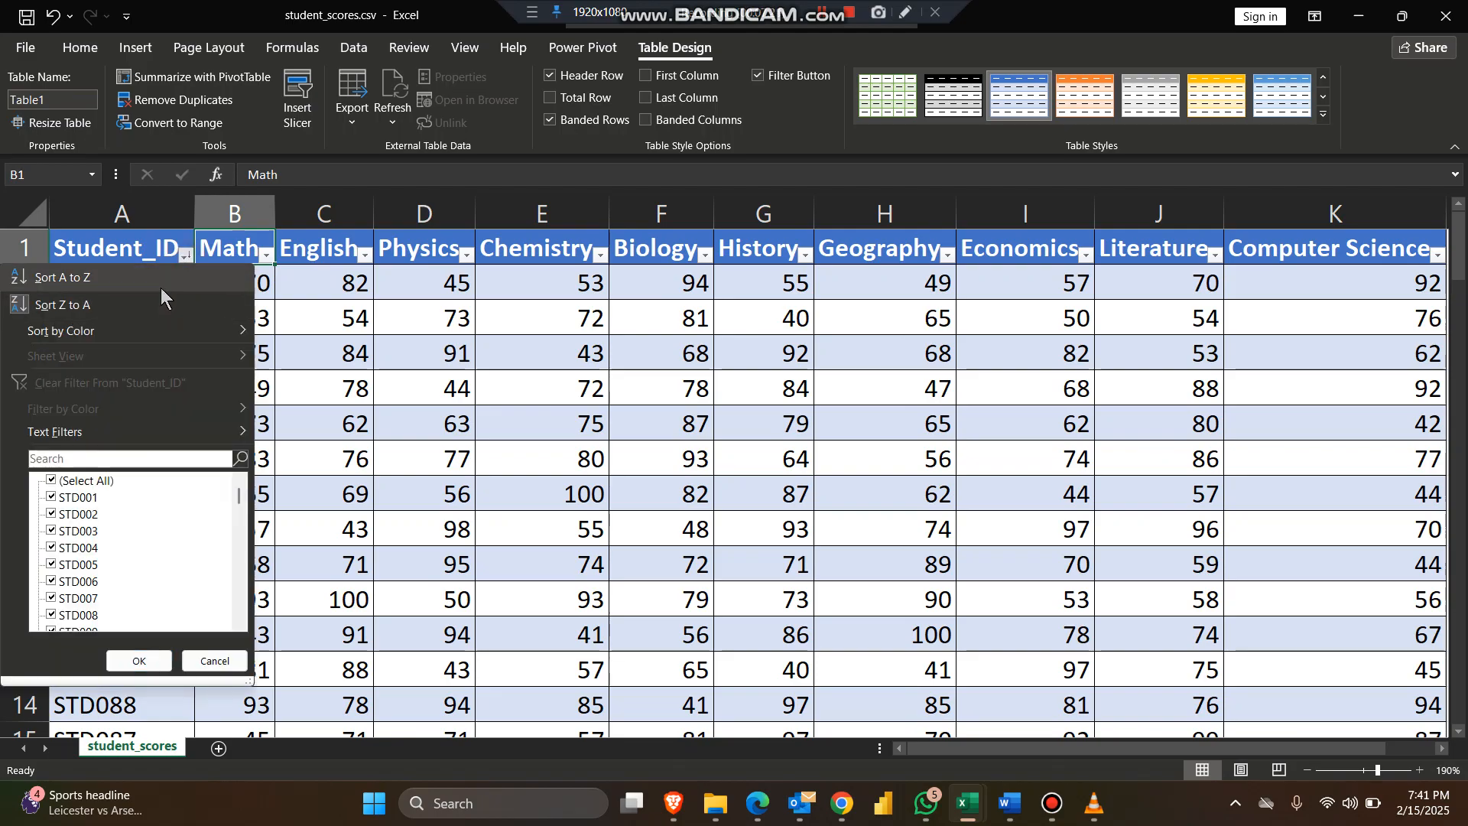
{"action": "left_click", "coordinate": [162, 287]}
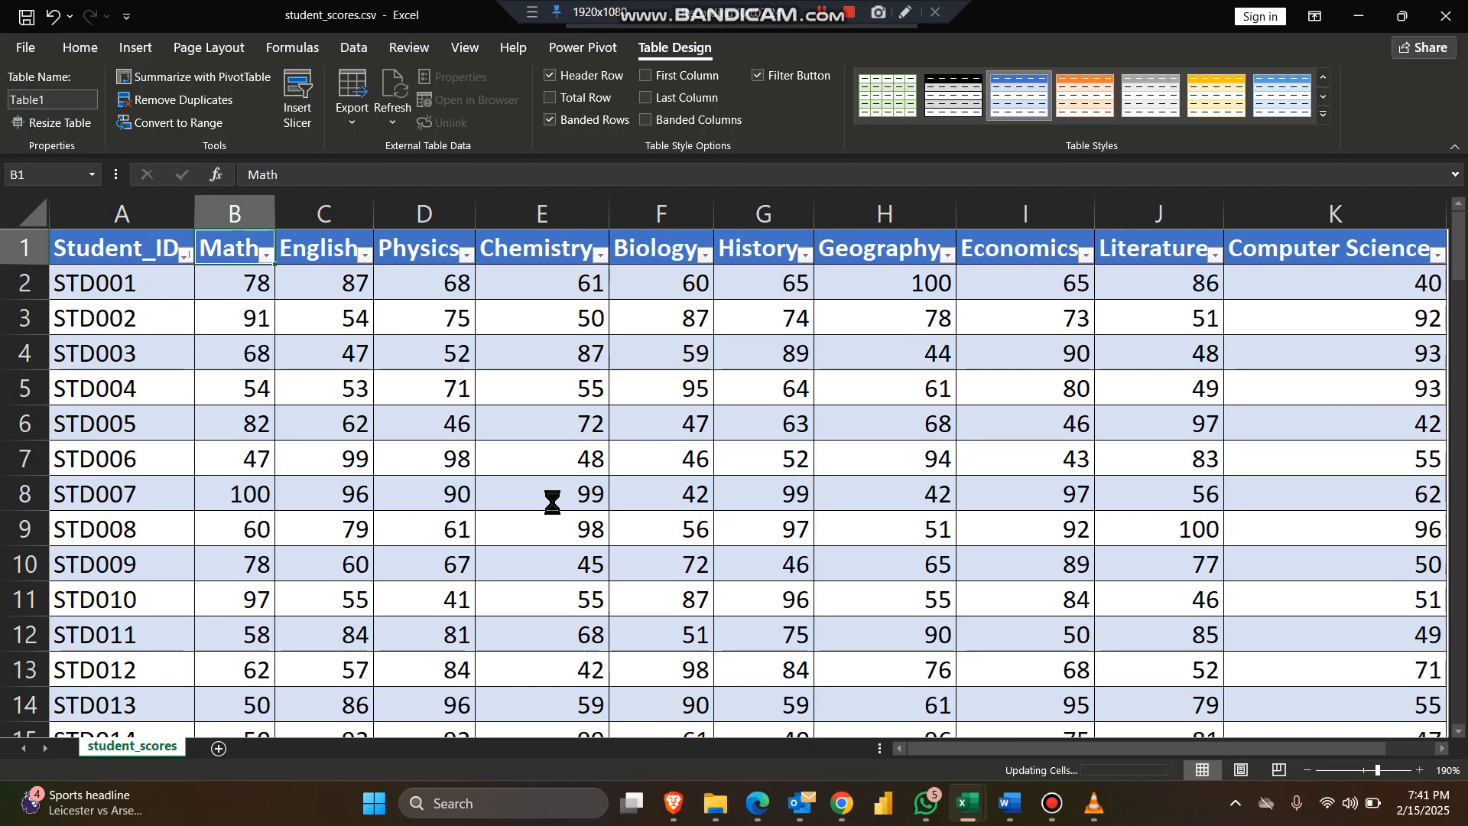
Undo the table sorts and the table conversion, and deselect the data range
{"action": "key", "text": "ctrl+z"}
{"action": "key", "text": "ctrl+z"}
{"action": "key", "text": "ctrl+z"}
{"action": "key", "text": "ctrl+z"}
{"action": "key", "text": "ctrl+z"}
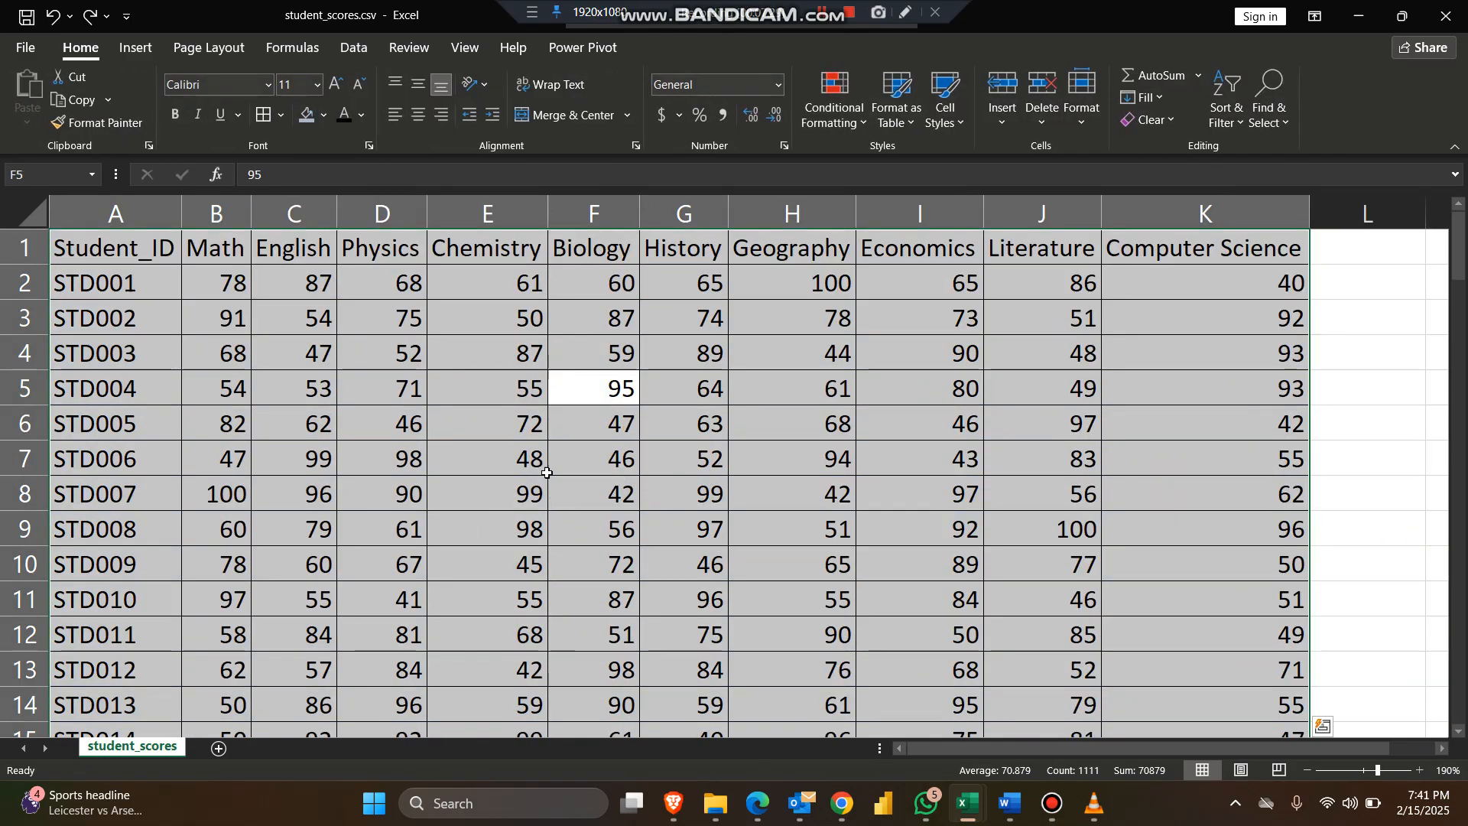
{"action": "left_click", "coordinate": [456, 480]}
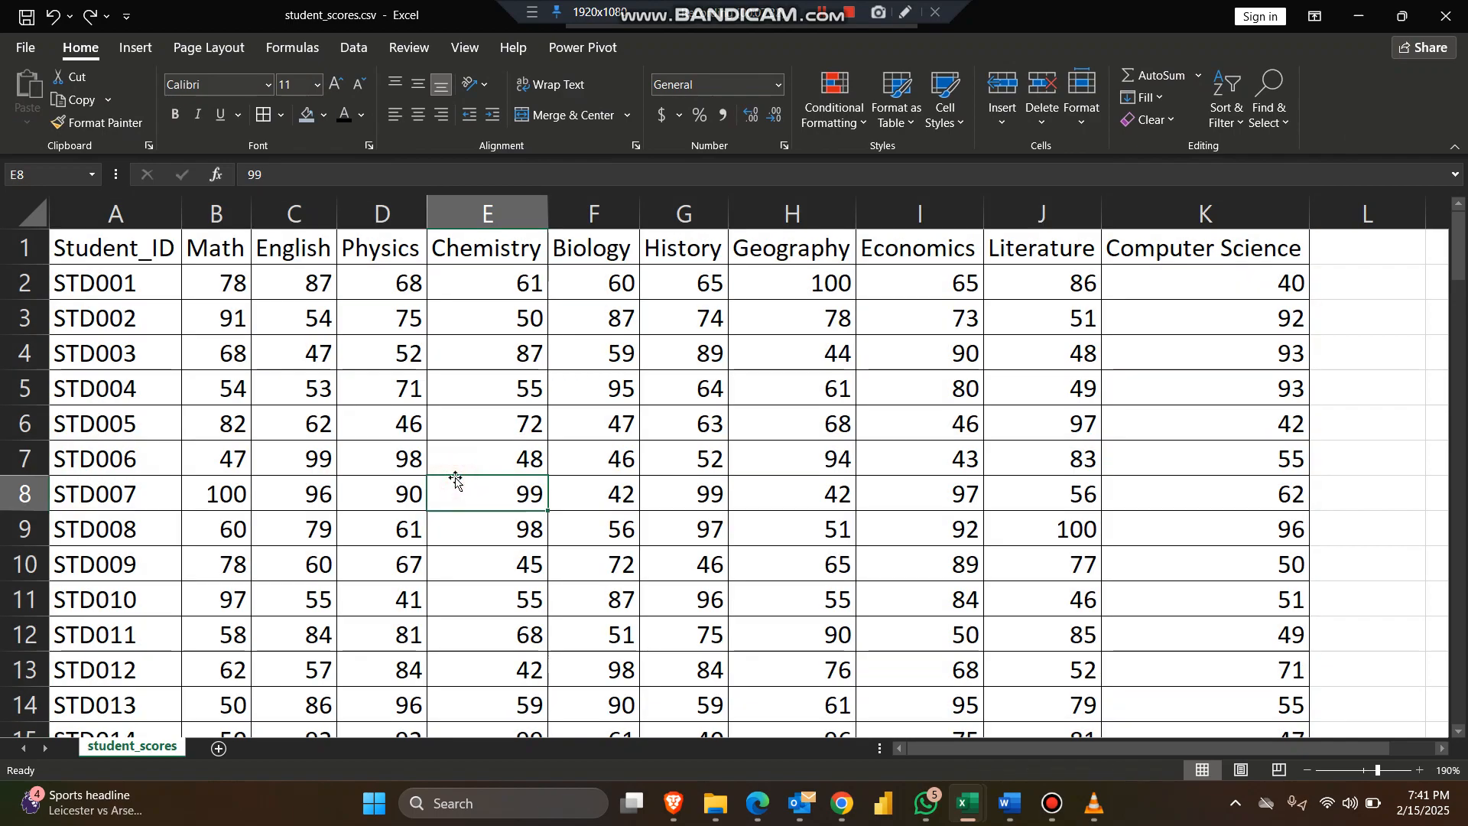
Switch to Excel Beginners.docx in Word to review the Sorting and Filtering topics, and return to student_scores.csv in Excel
{"action": "key", "text": "alt+Tab"}
{"action": "key", "text": "alt+Tab"}
{"action": "key", "text": "alt+Tab"}
{"action": "key", "text": "Tab"}
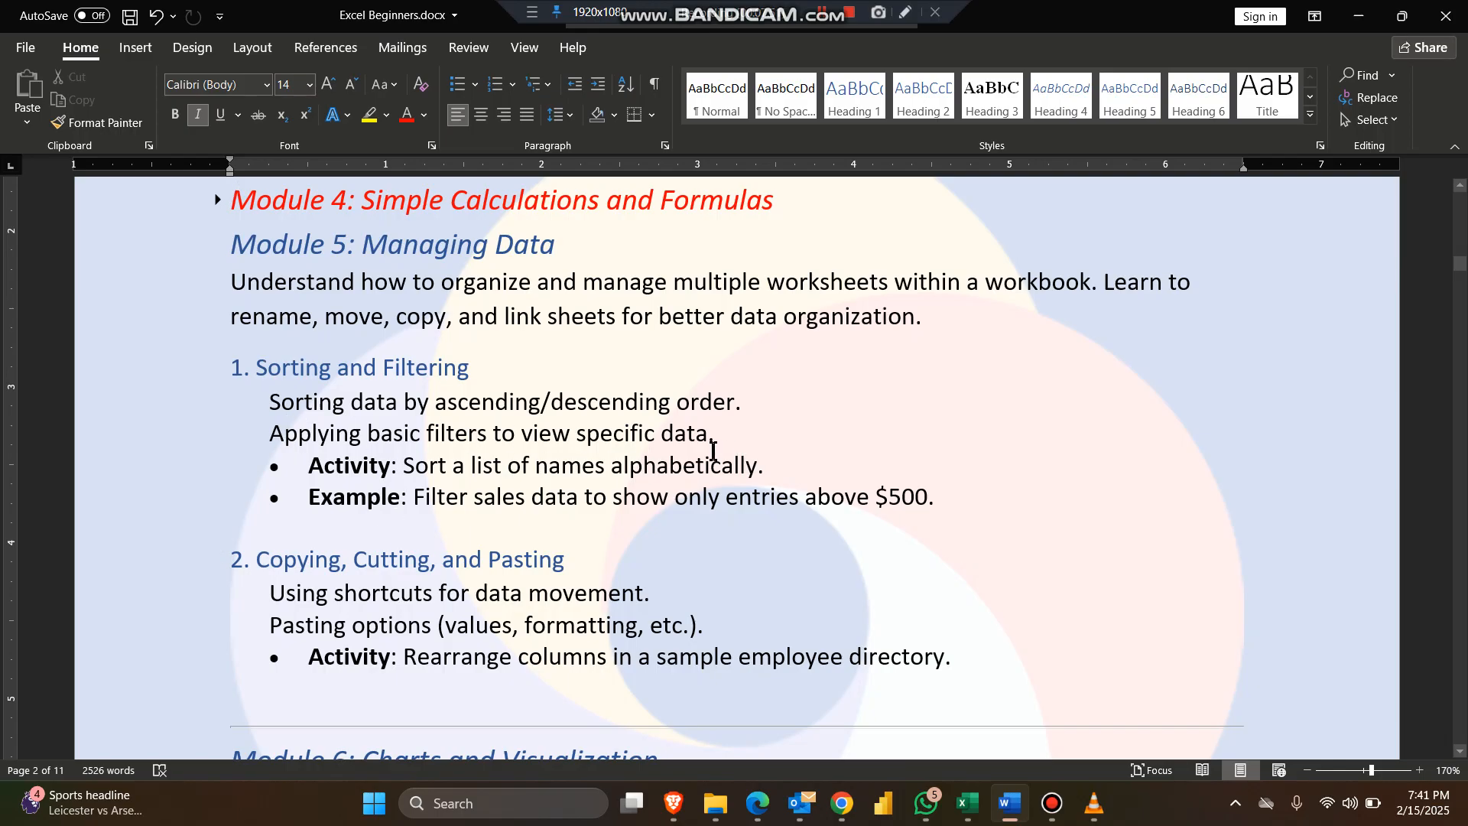
{"action": "key", "text": "alt+Tab"}
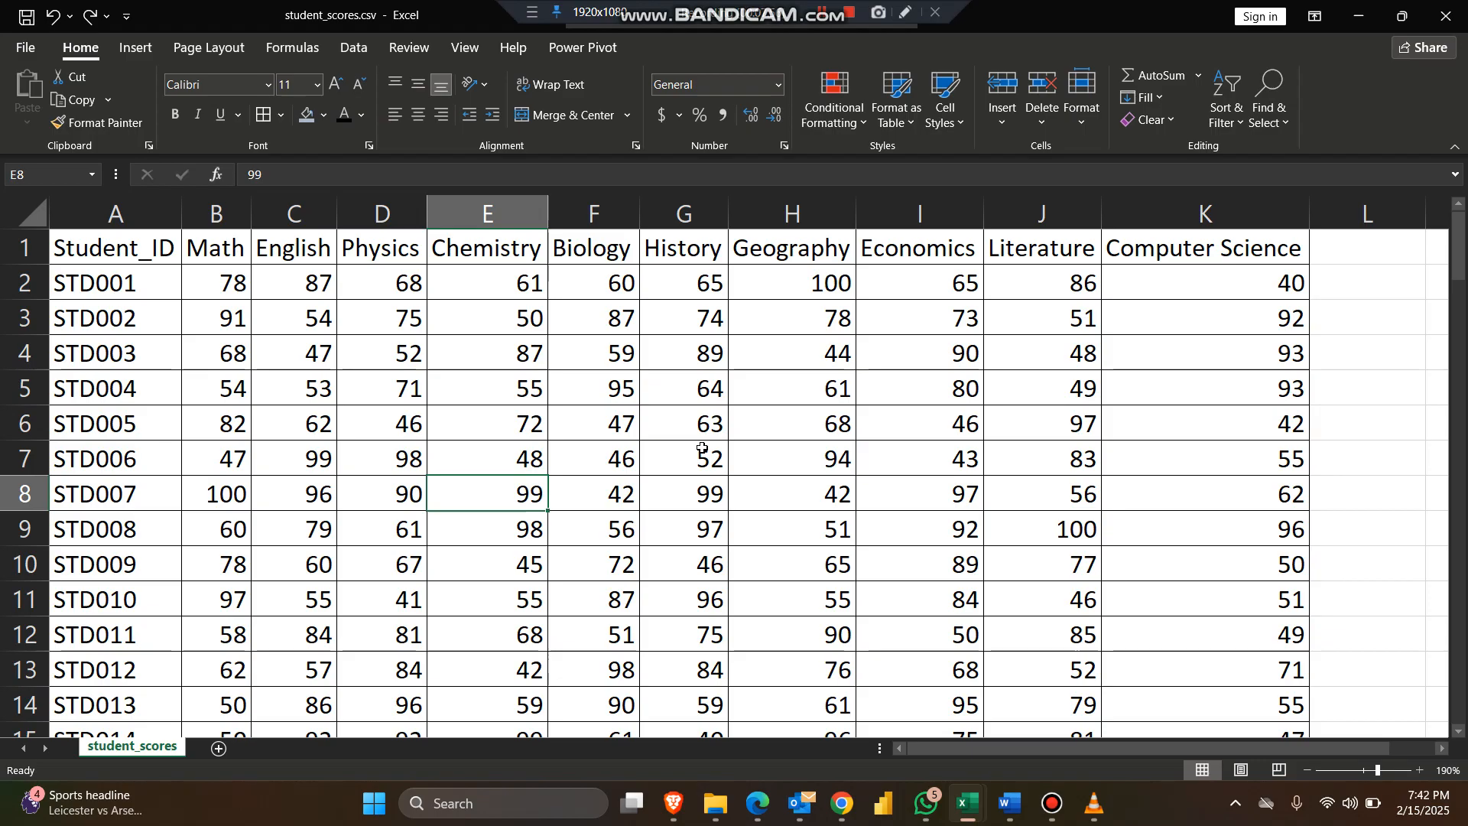
Add an "Average Score" column header in cell L1, beside Computer Science
{"action": "left_click", "coordinate": [1359, 258]}
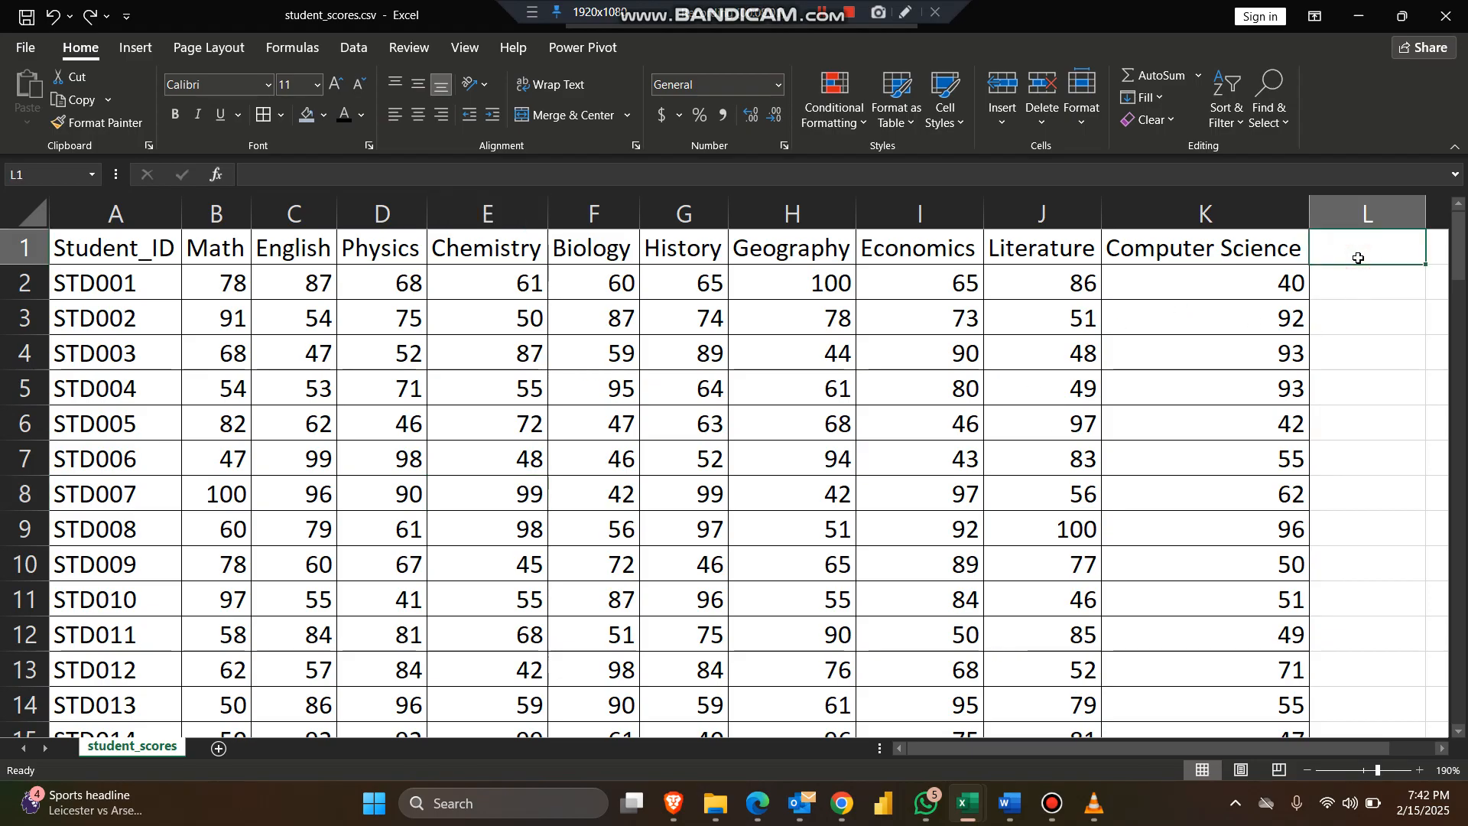
{"action": "type", "text": "Aver"}
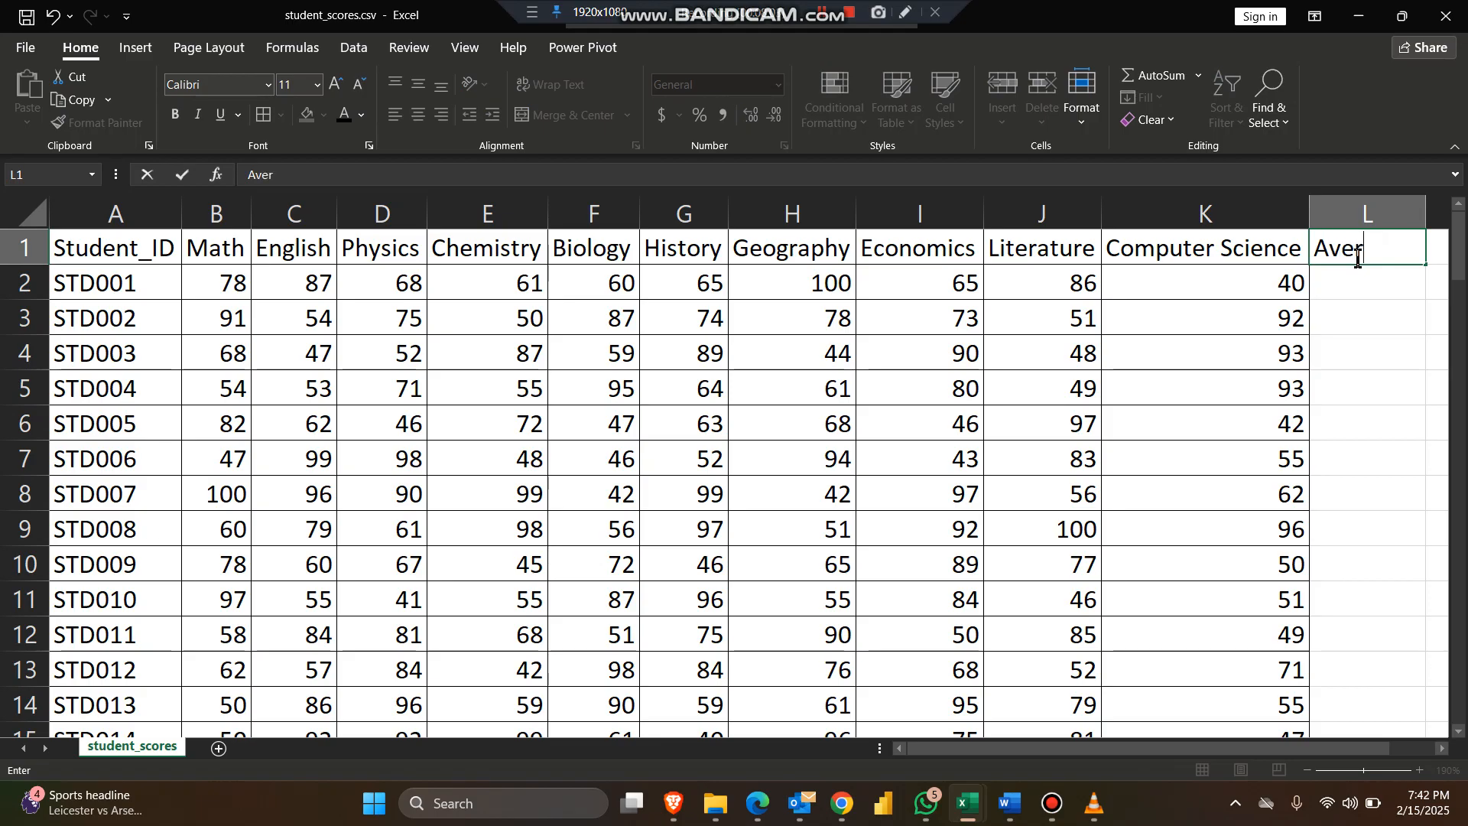
{"action": "type", "text": "age Score"}
{"action": "key", "text": "Return"}
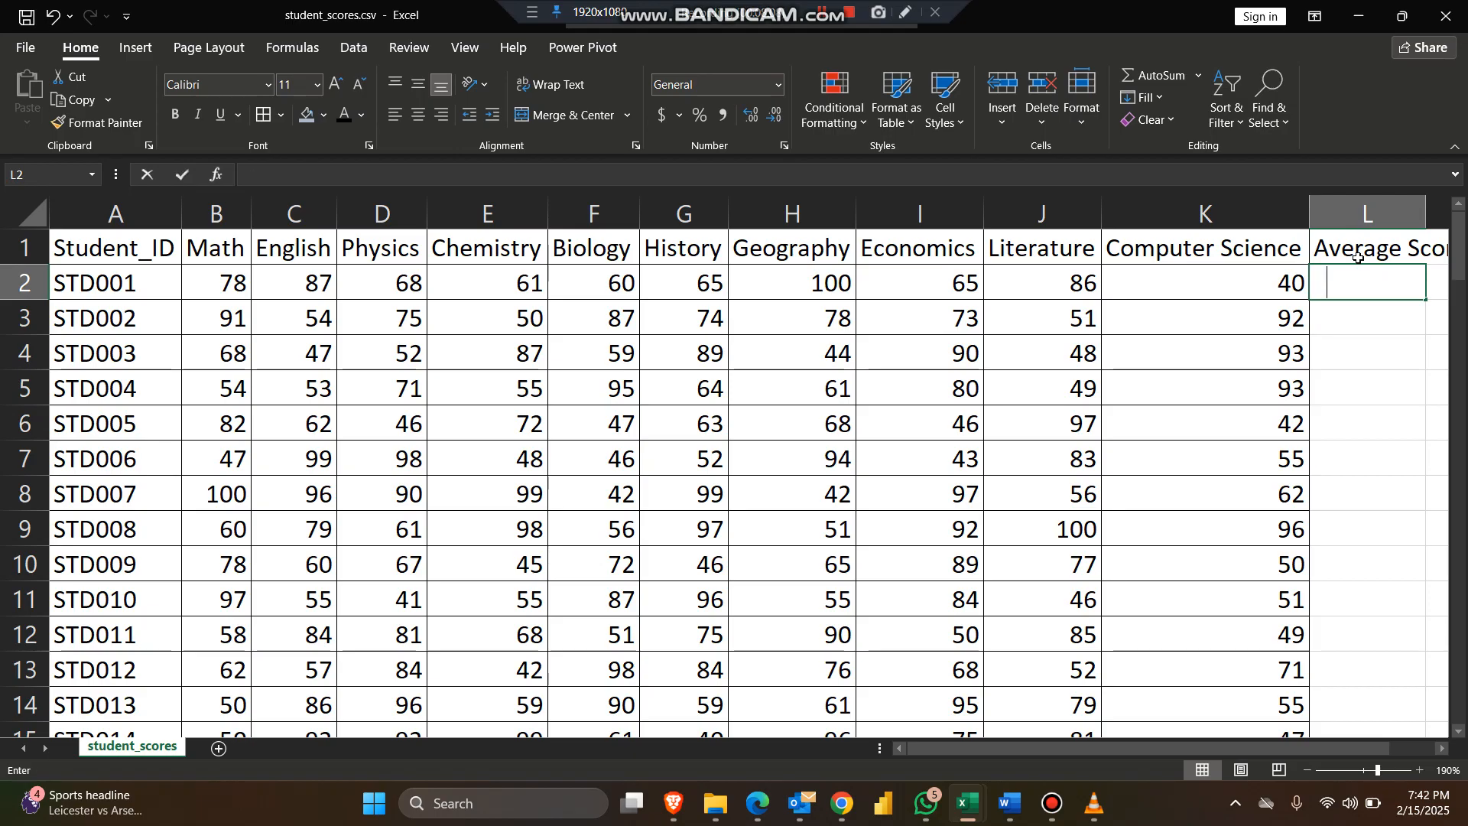
Calculate the first student's average score in cell L2 with the formula =AVERAGE(B2:K2)
{"action": "type", "text": "=average("}
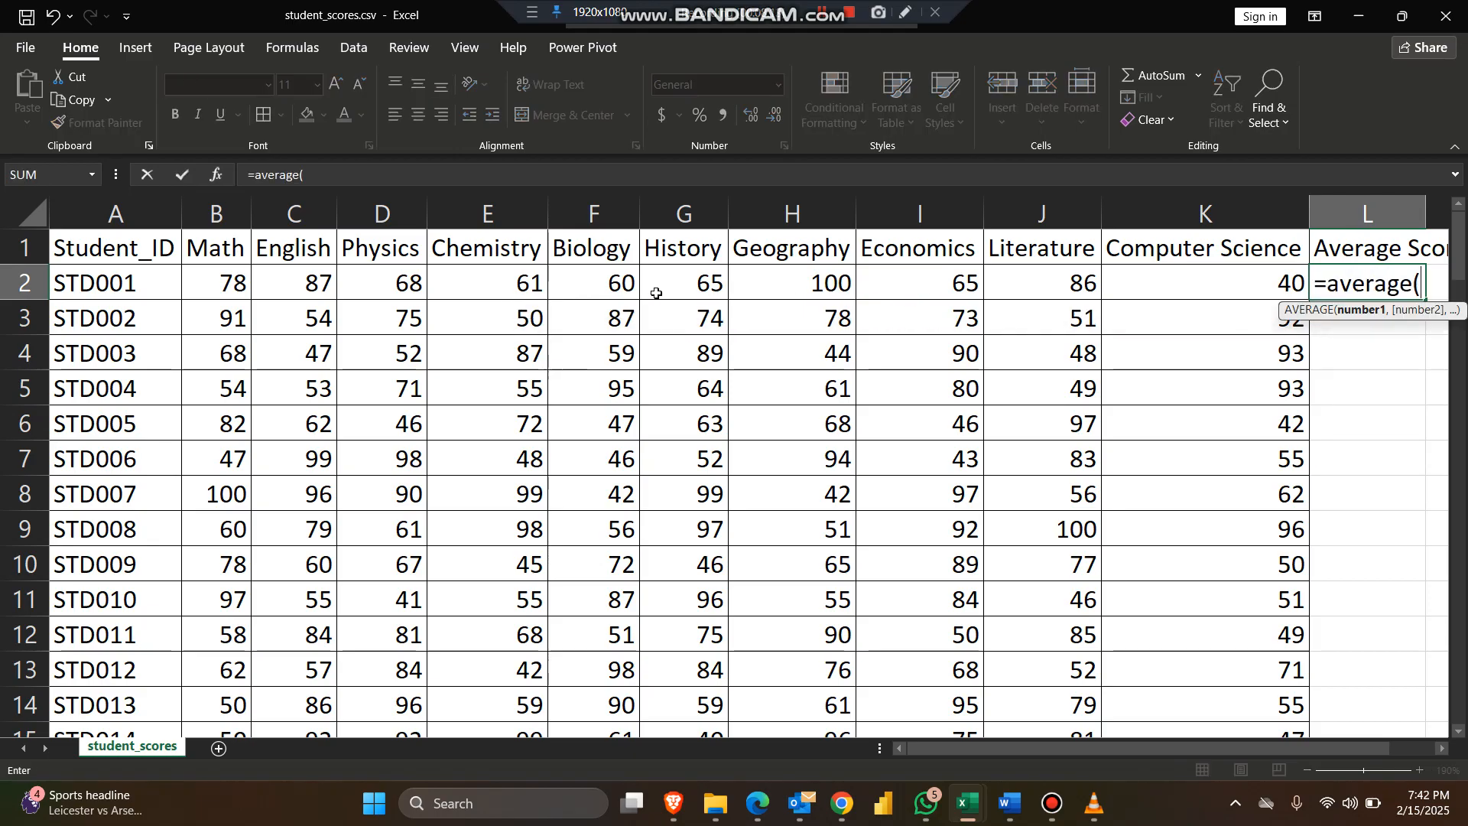
{"action": "left_click_drag", "start_coordinate": [250, 284], "coordinate": [1175, 273]}
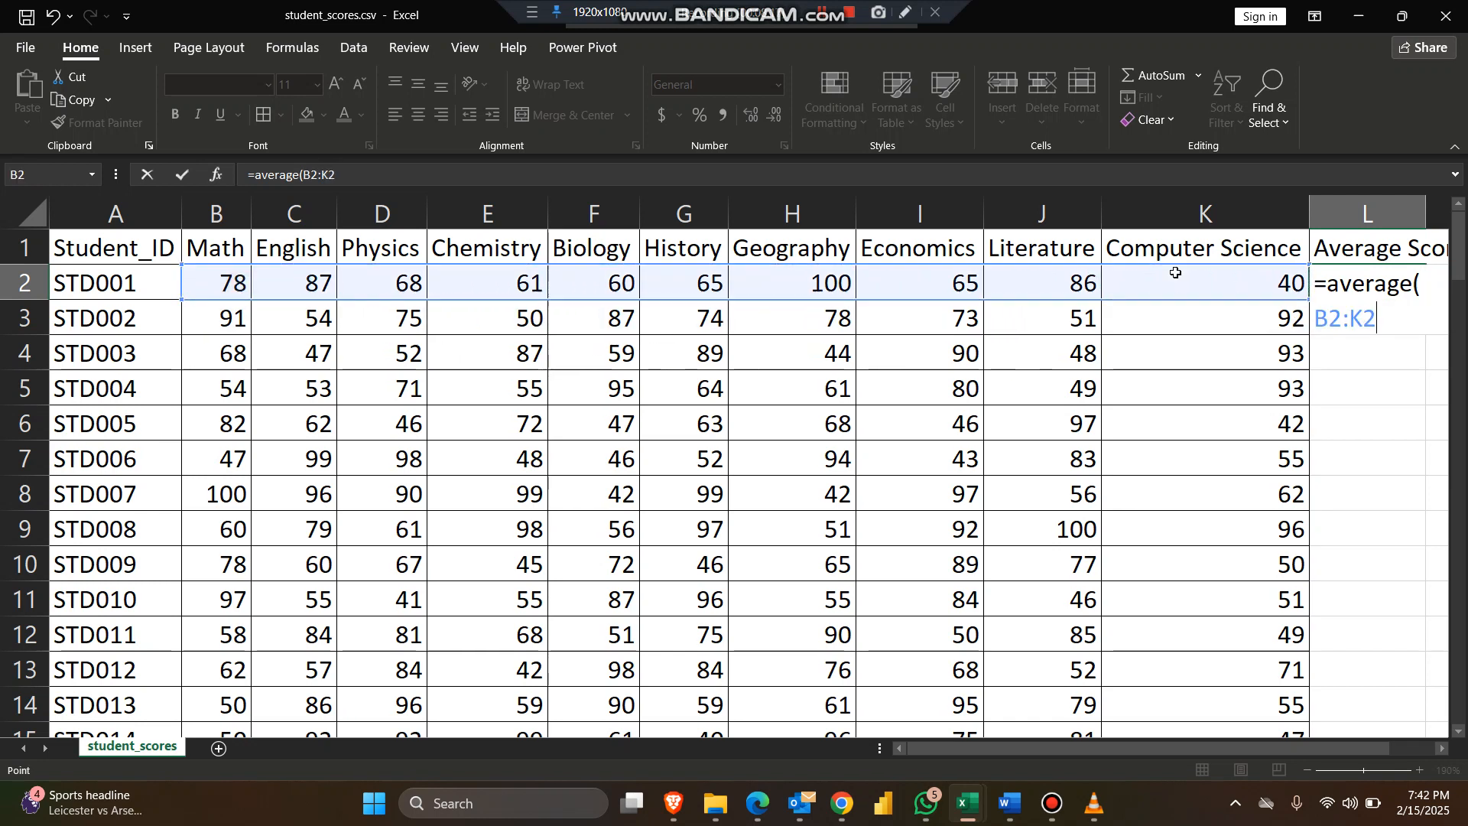
{"action": "key", "text": "Return"}
Fill the average formula from L2 down the Average Score column for all student rows and review the filled cells
{"action": "left_click", "coordinate": [1393, 280]}
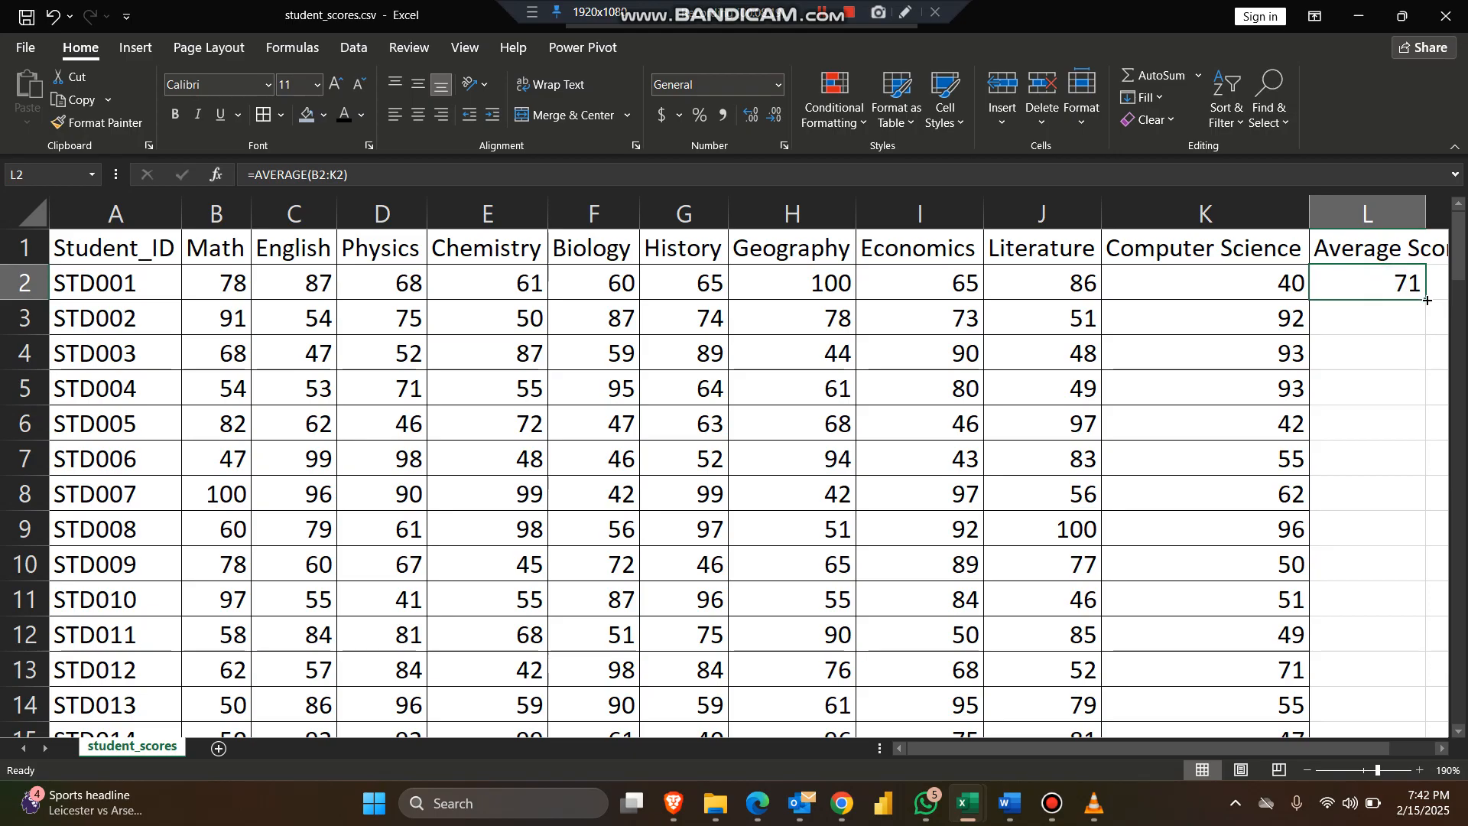
{"action": "double_click", "coordinate": [1424, 300]}
{"action": "scroll", "coordinate": [1426, 301], "scroll_direction": "down", "scroll_amount": 5}
{"action": "scroll", "coordinate": [1426, 300], "scroll_direction": "down", "scroll_amount": 18}
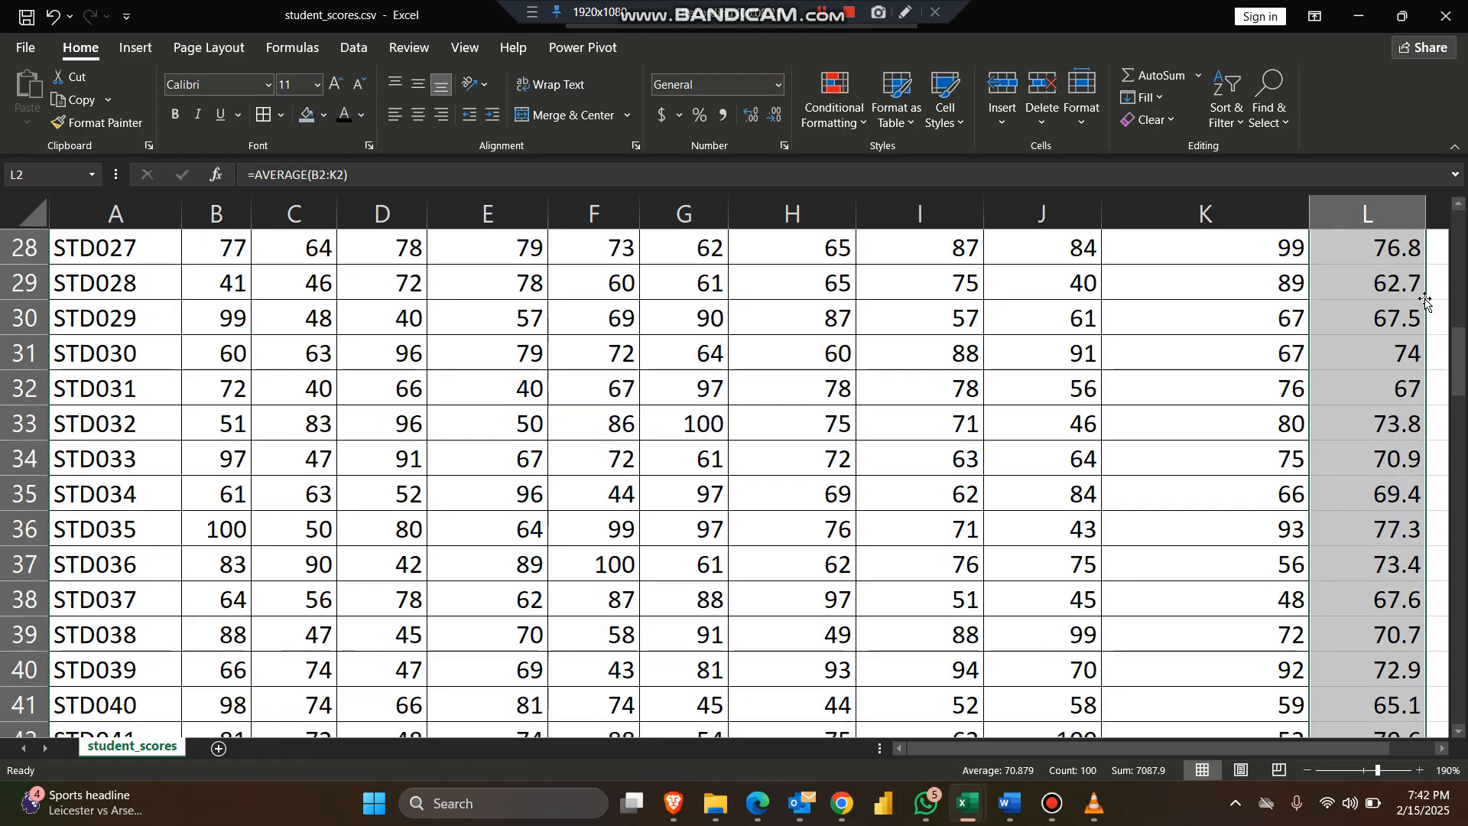
{"action": "scroll", "coordinate": [1425, 301], "scroll_direction": "down", "scroll_amount": 9}
{"action": "scroll", "coordinate": [1426, 300], "scroll_direction": "up", "scroll_amount": 20}
{"action": "scroll", "coordinate": [1426, 300], "scroll_direction": "up", "scroll_amount": 10}
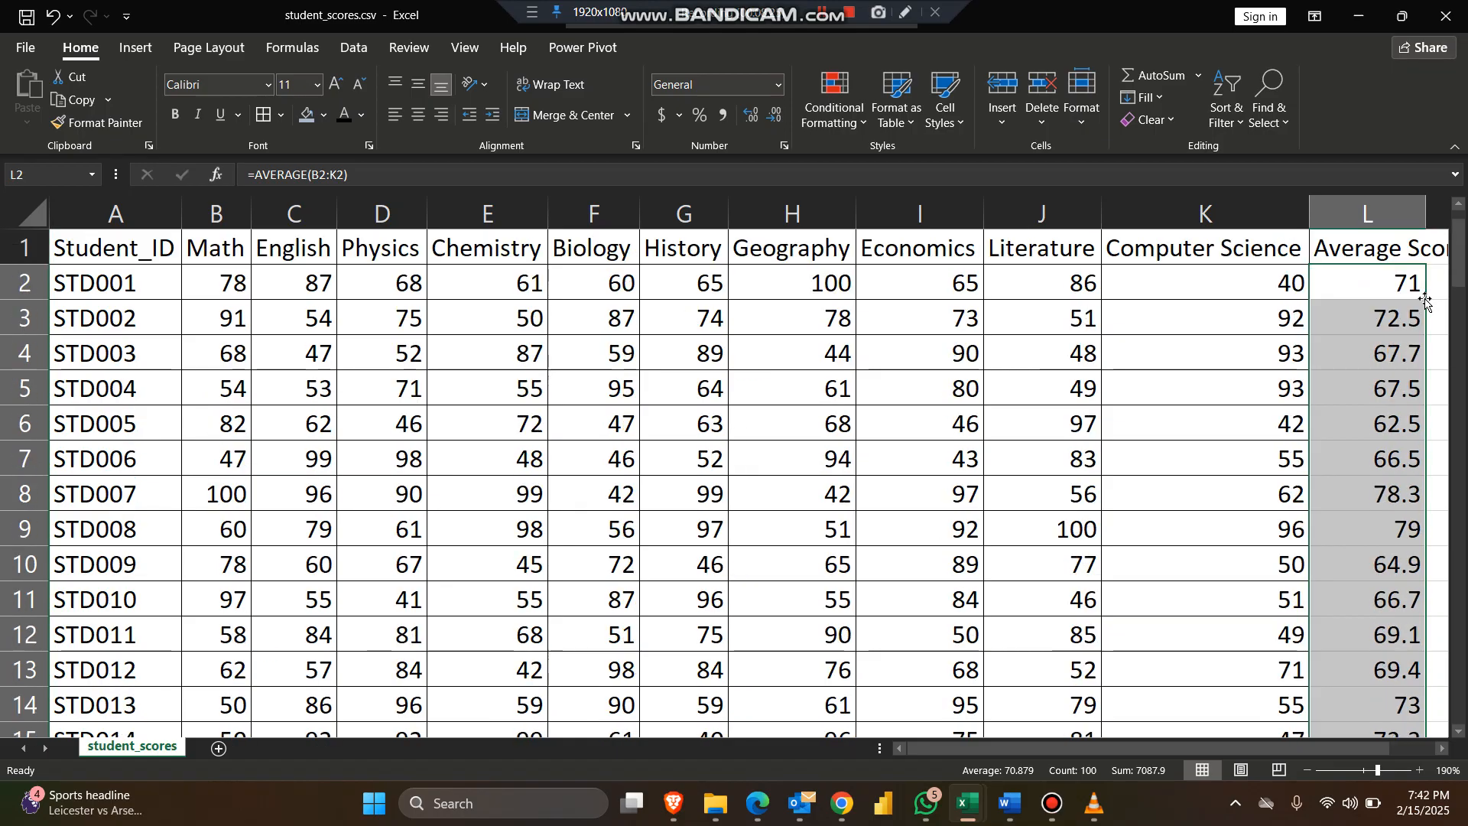
Sort the student rows by Average Score with Sort A to Z, and reverse the order with Sort Z to A
{"action": "left_click", "coordinate": [1352, 247]}
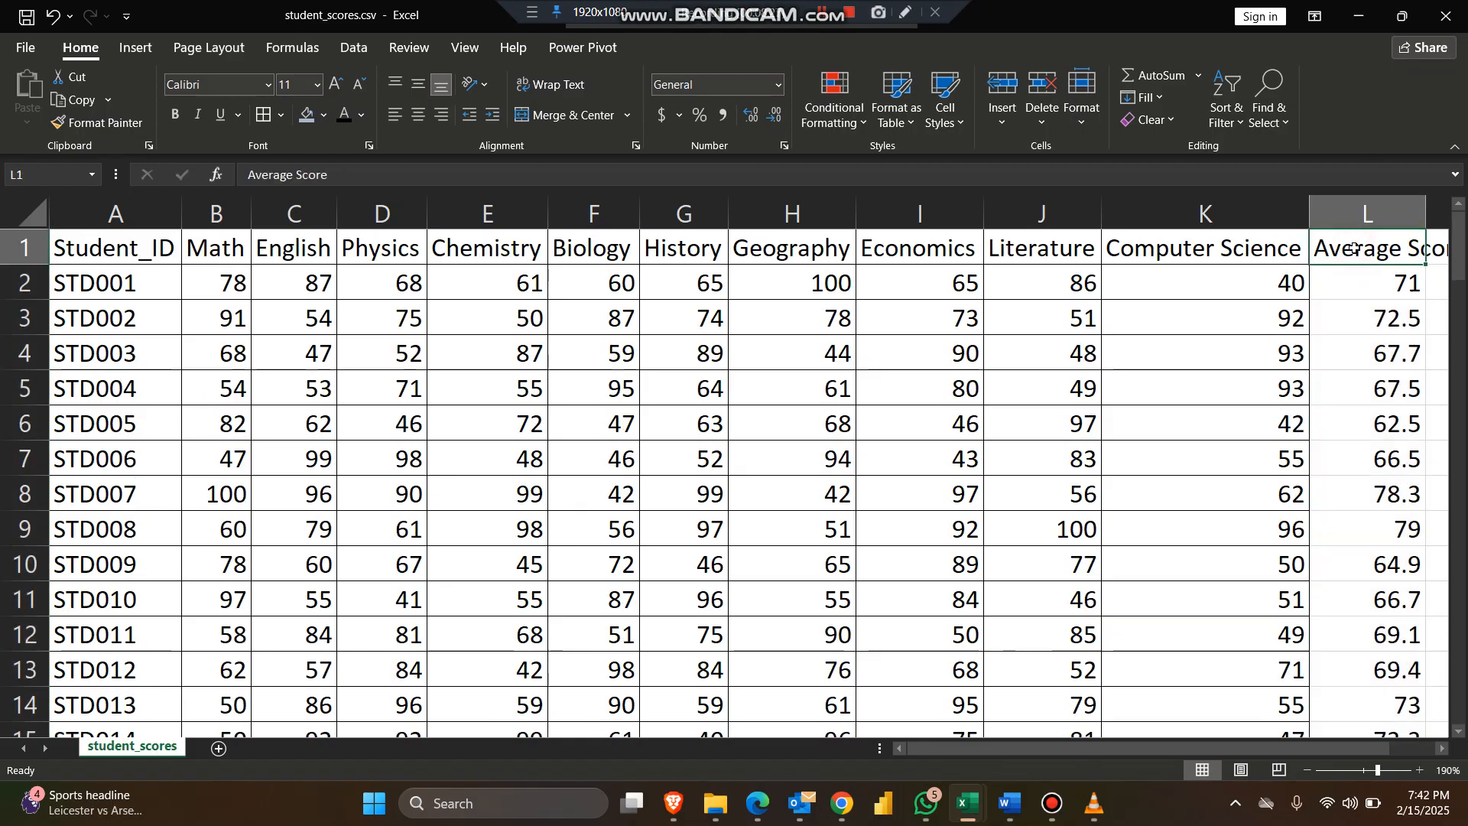
{"action": "left_click", "coordinate": [1240, 99]}
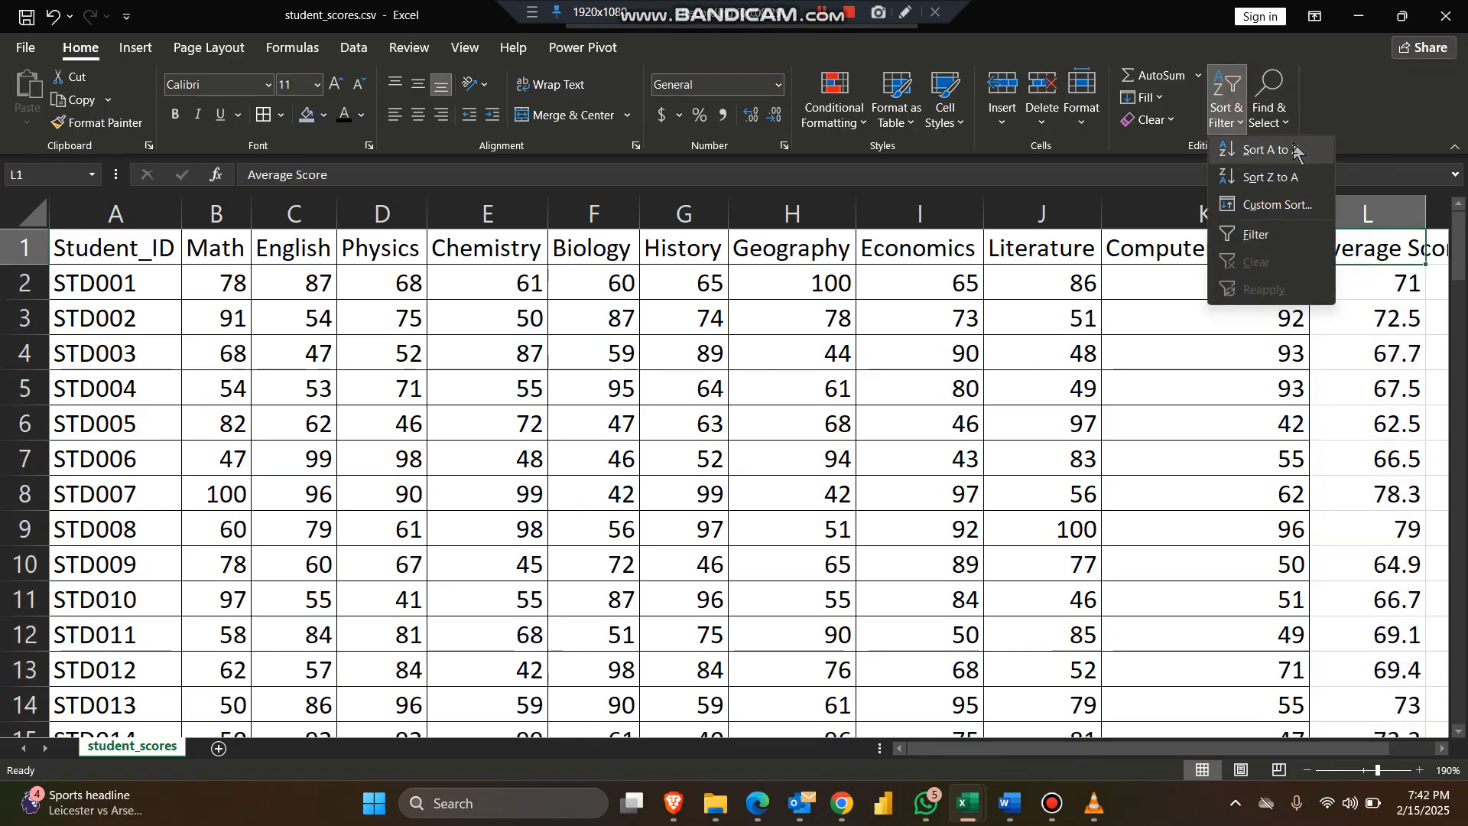
{"action": "left_click", "coordinate": [1297, 148]}
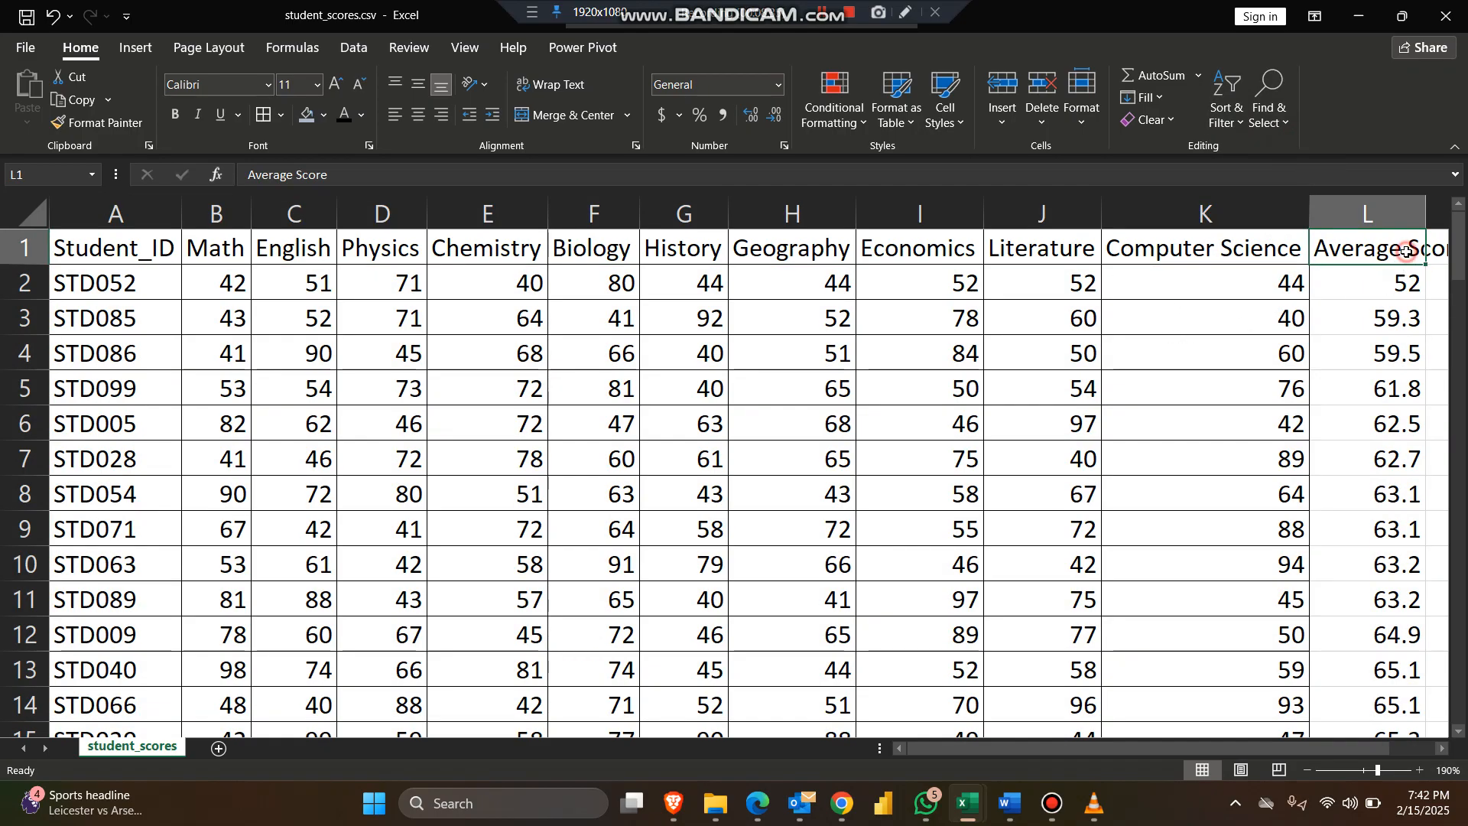
{"action": "left_click", "coordinate": [1230, 103]}
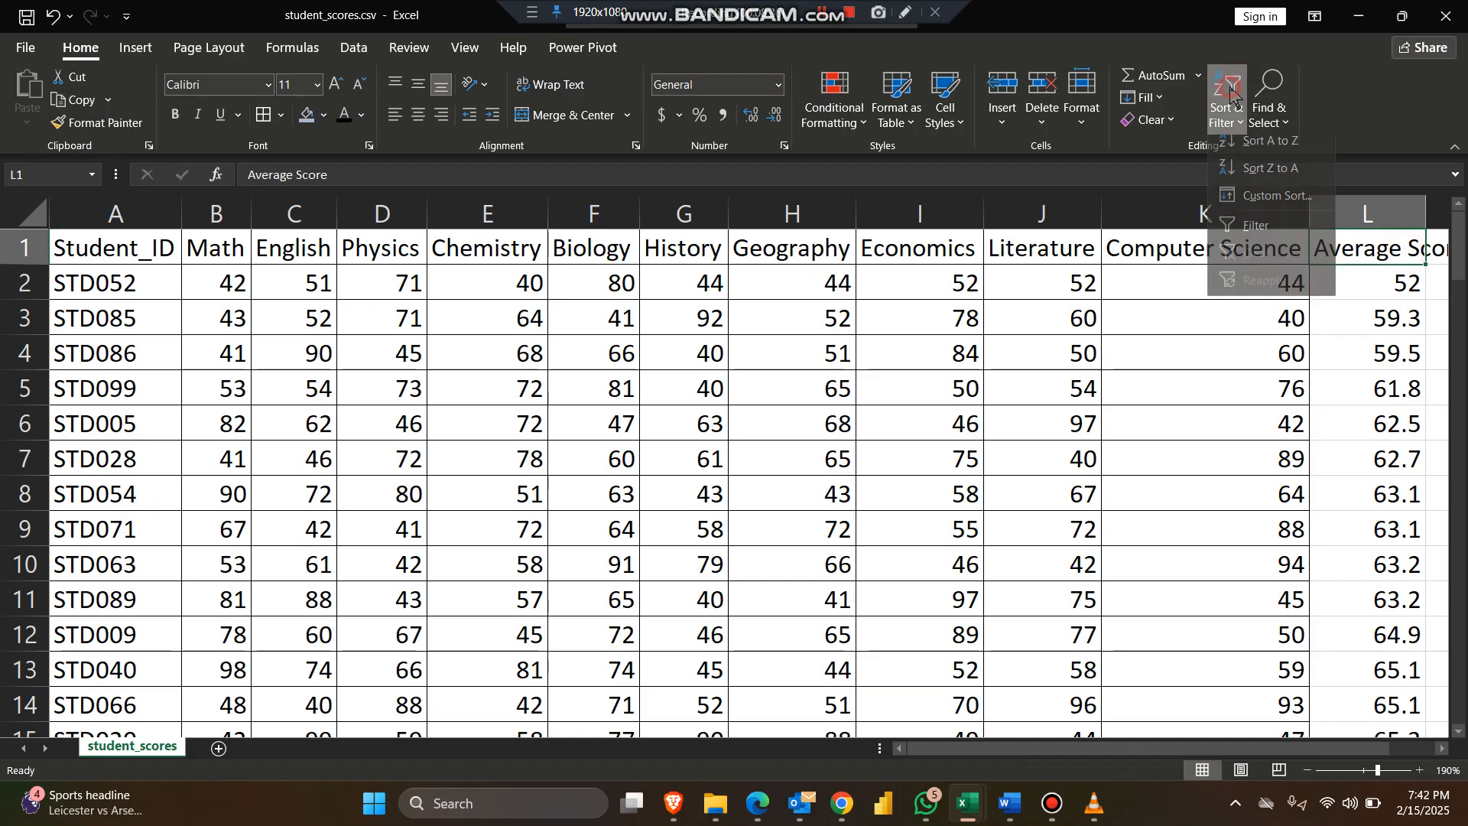
{"action": "left_click", "coordinate": [1298, 170]}
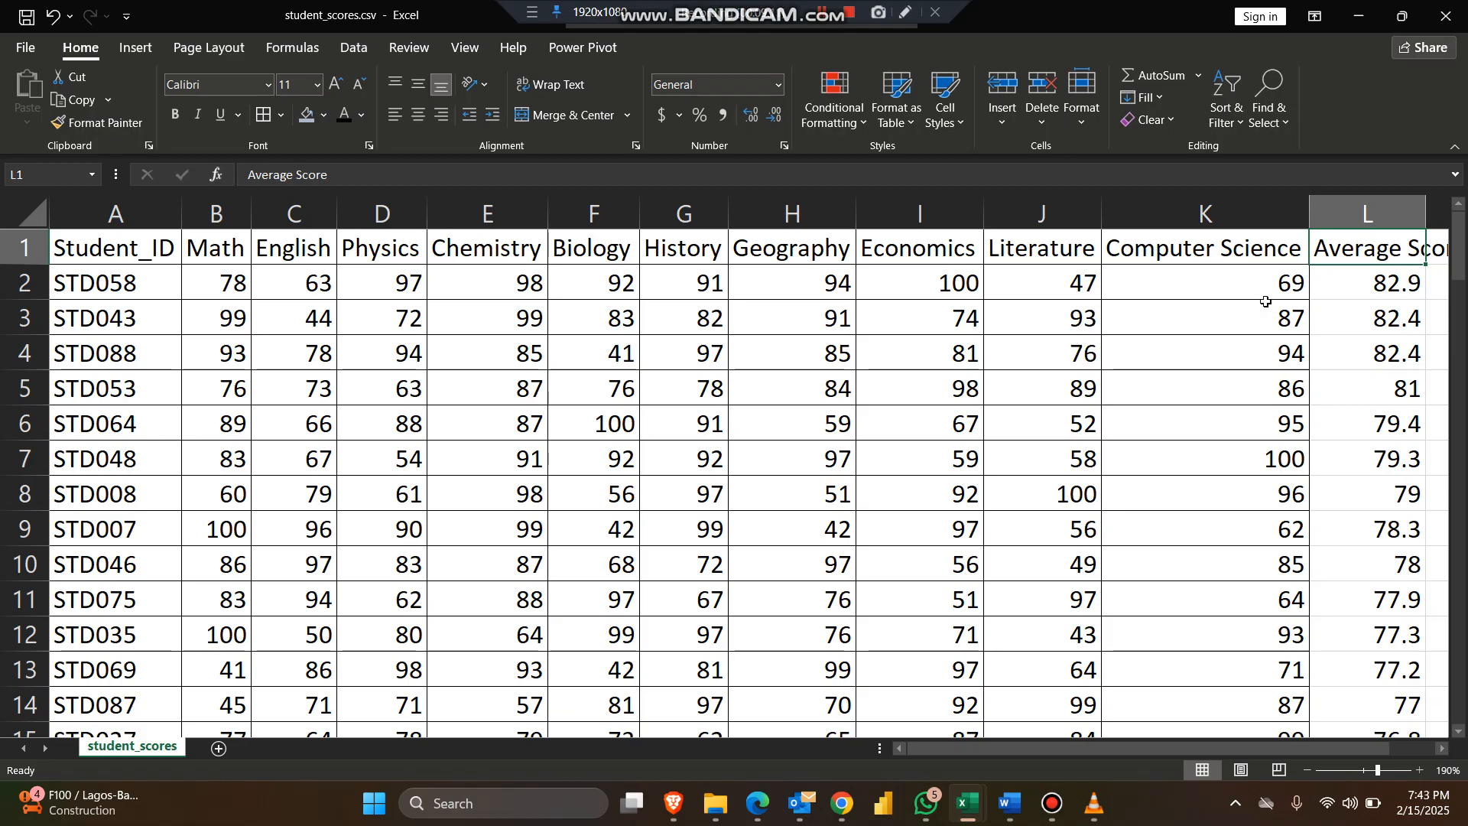
Turn on Filter for the header row of the student scores data
{"action": "left_click", "coordinate": [1221, 103]}
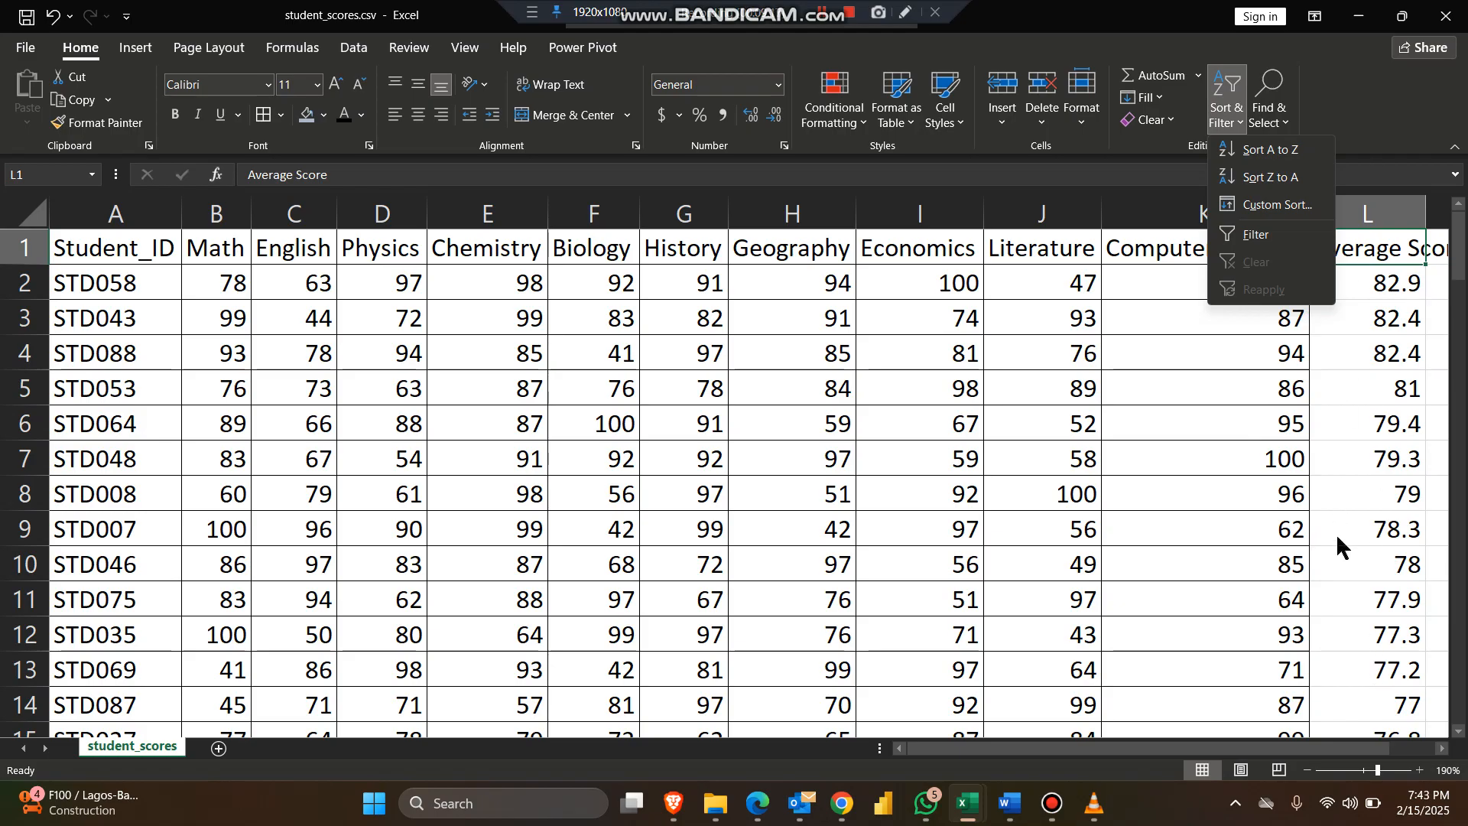
{"action": "left_click", "coordinate": [1276, 234]}
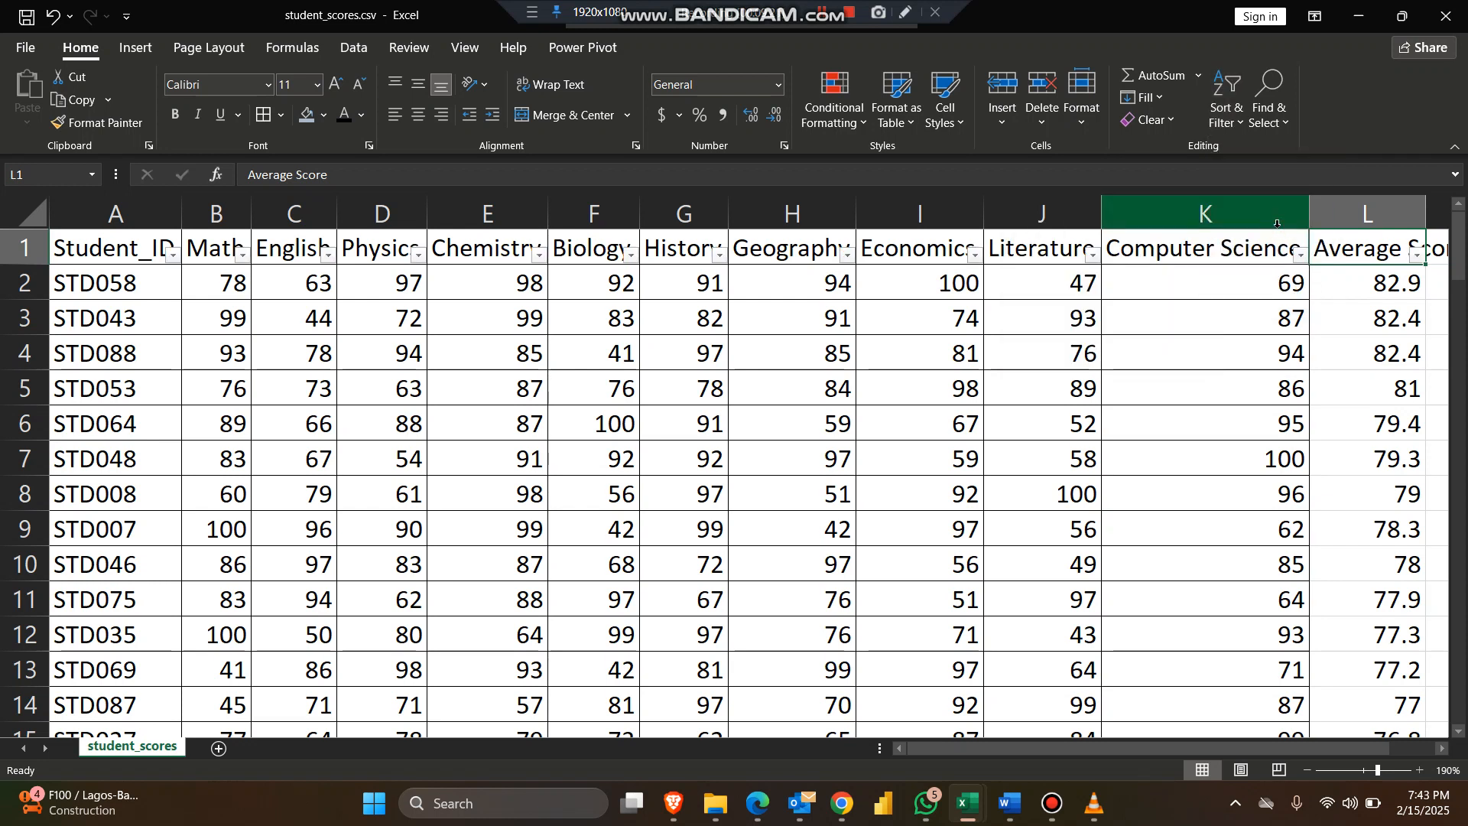